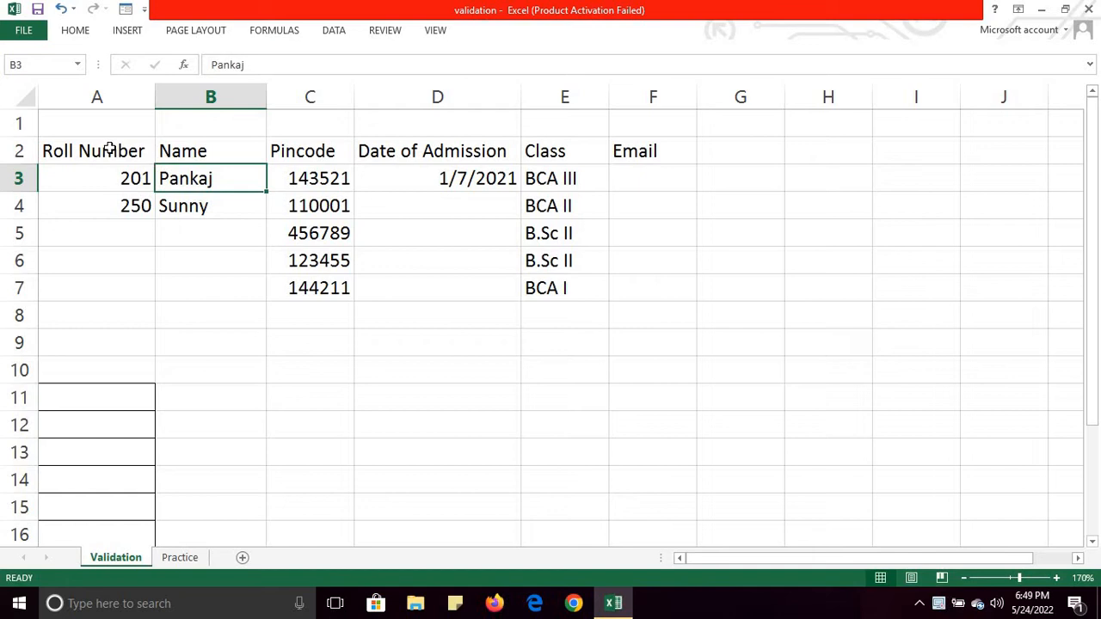
# Examine the six column headings in row 2, from Roll Number through Email
pyautogui.click(110, 149)
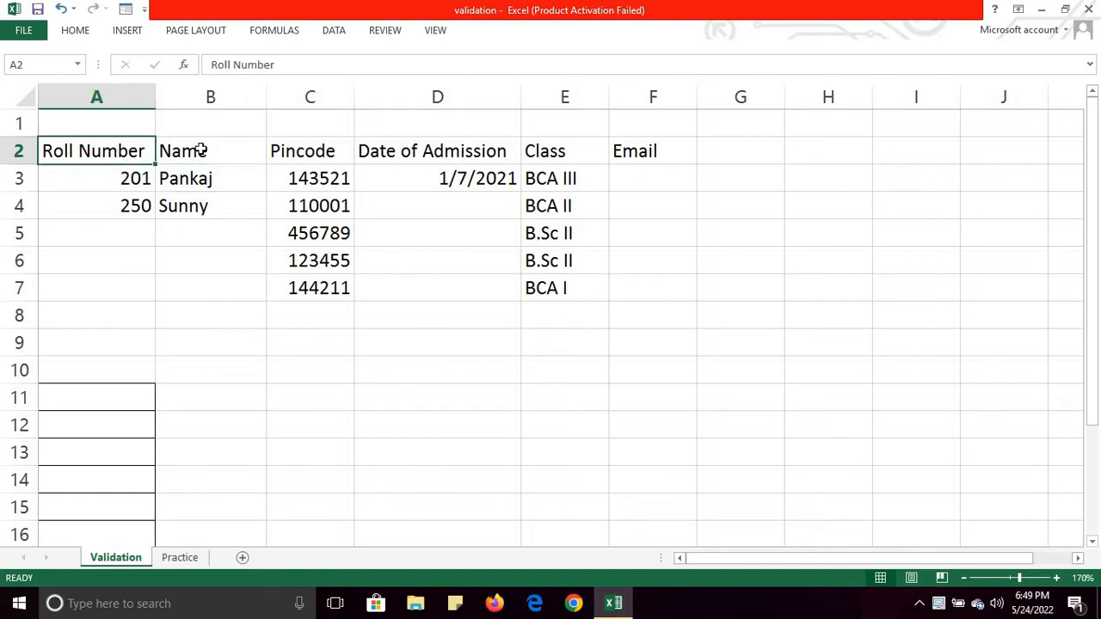
pyautogui.click(220, 147)
pyautogui.click(331, 148)
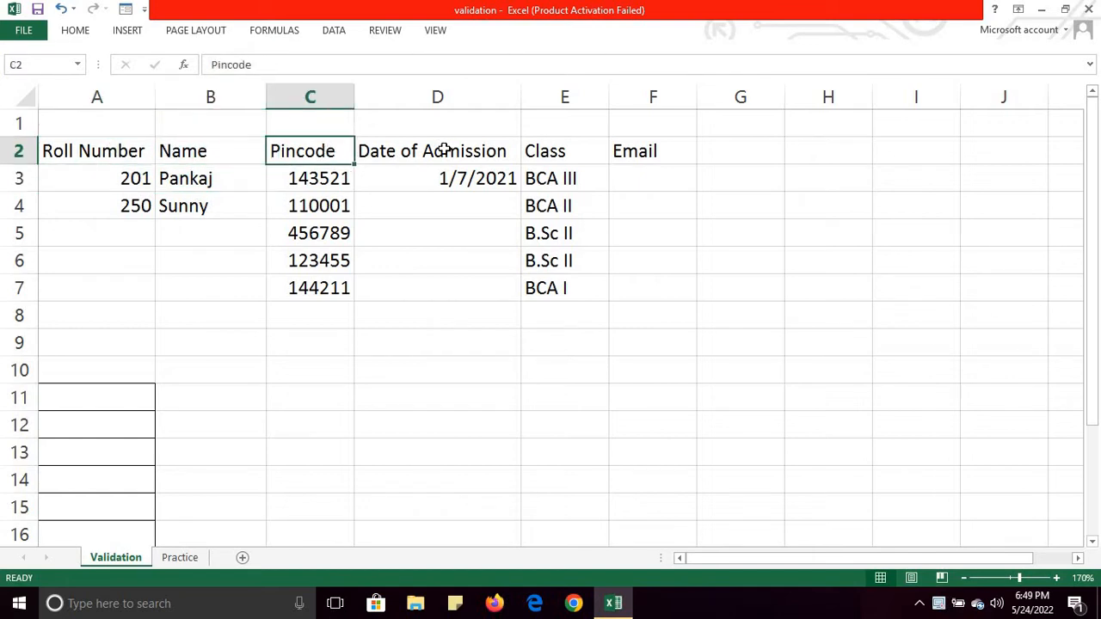
pyautogui.click(442, 152)
pyautogui.click(557, 153)
pyautogui.click(649, 159)
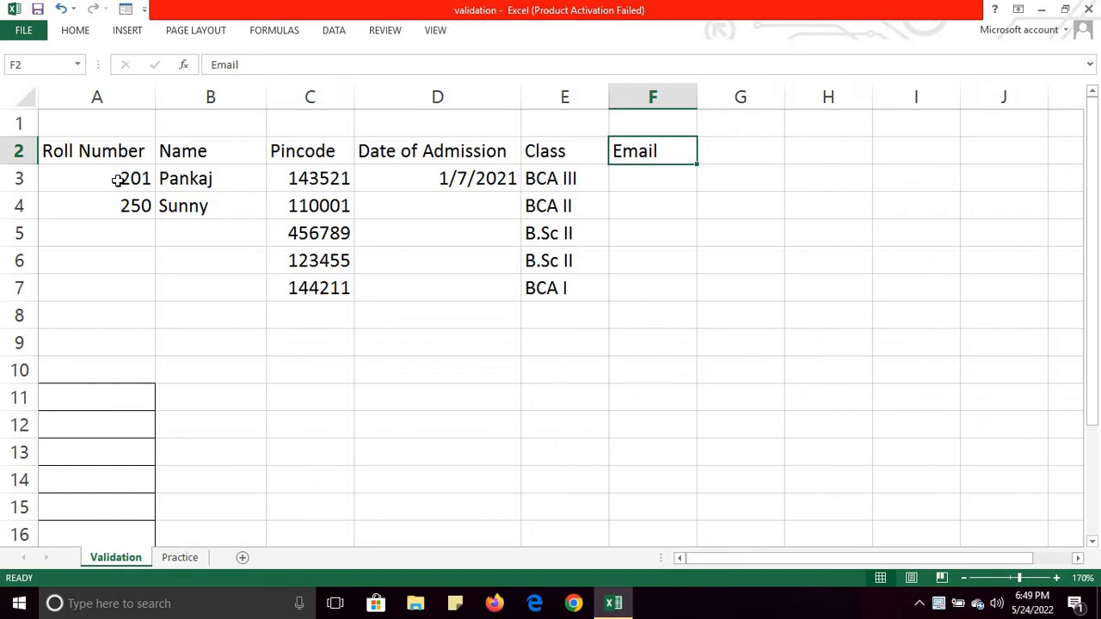
# Try to enter the roll number 101 in cell A5 to test its validation rule
pyautogui.click(125, 231)
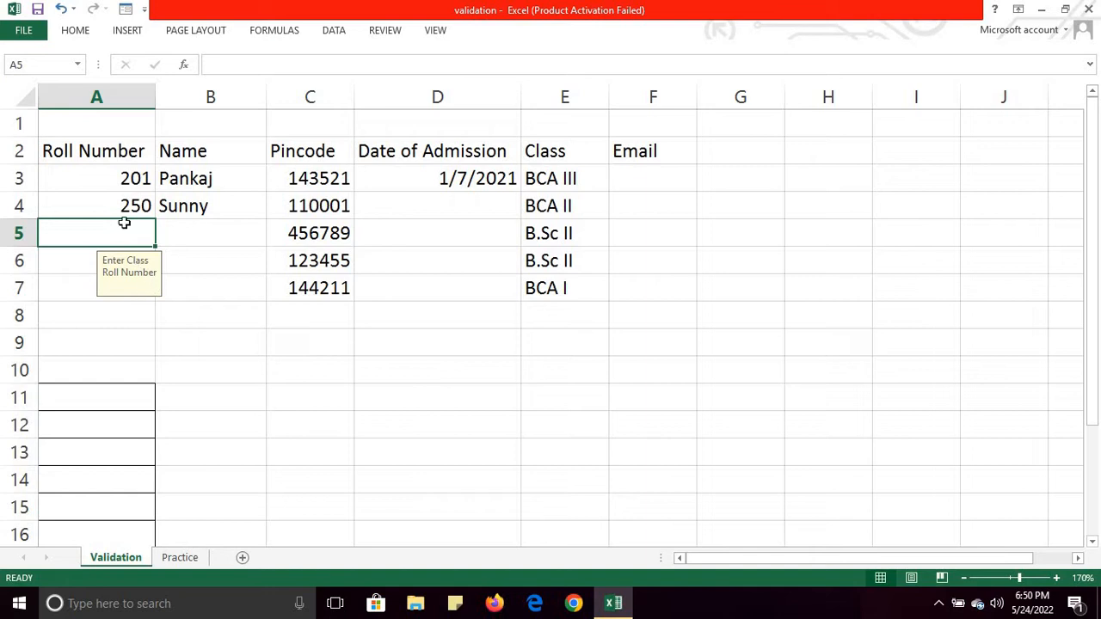
pyautogui.write('101')
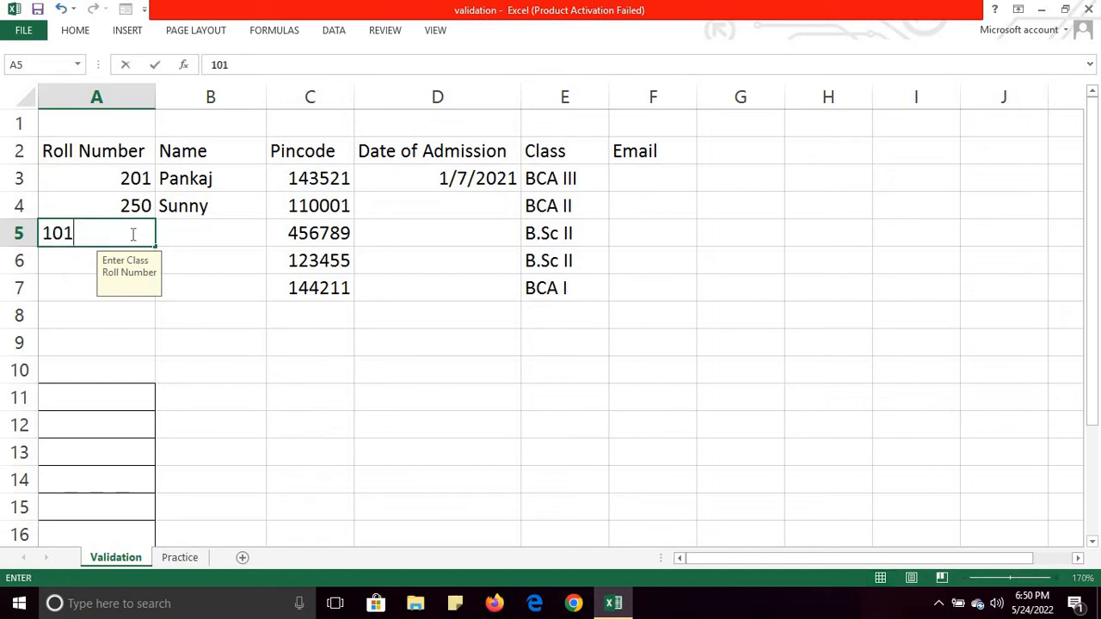
pyautogui.press('Return')
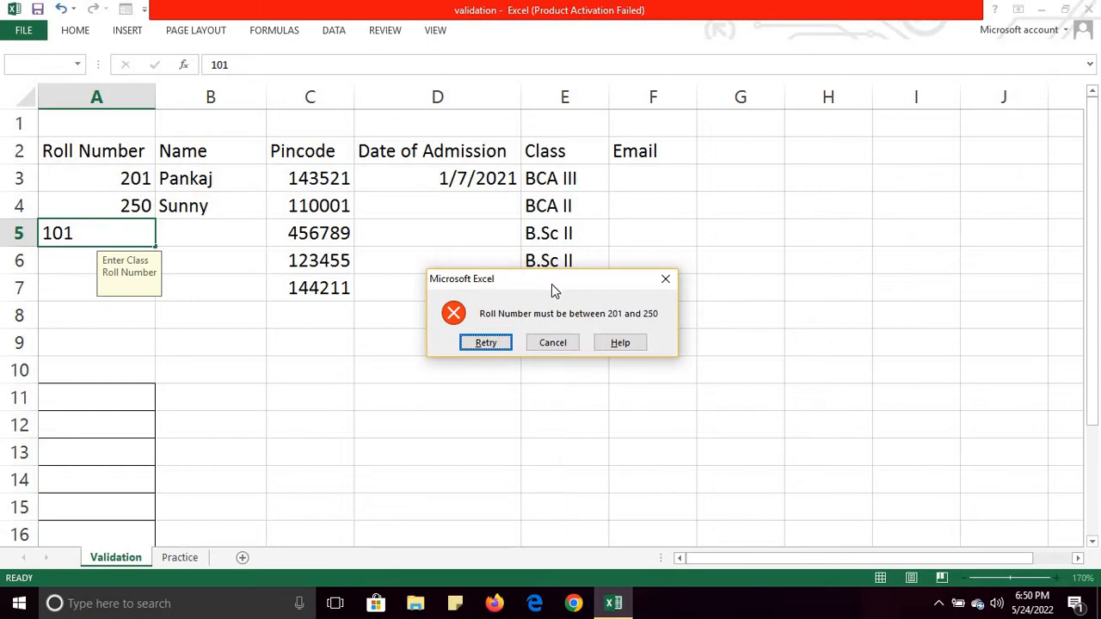
# Retry the rejected entry and set the roll number in cell A5 to 202
pyautogui.click(489, 343)
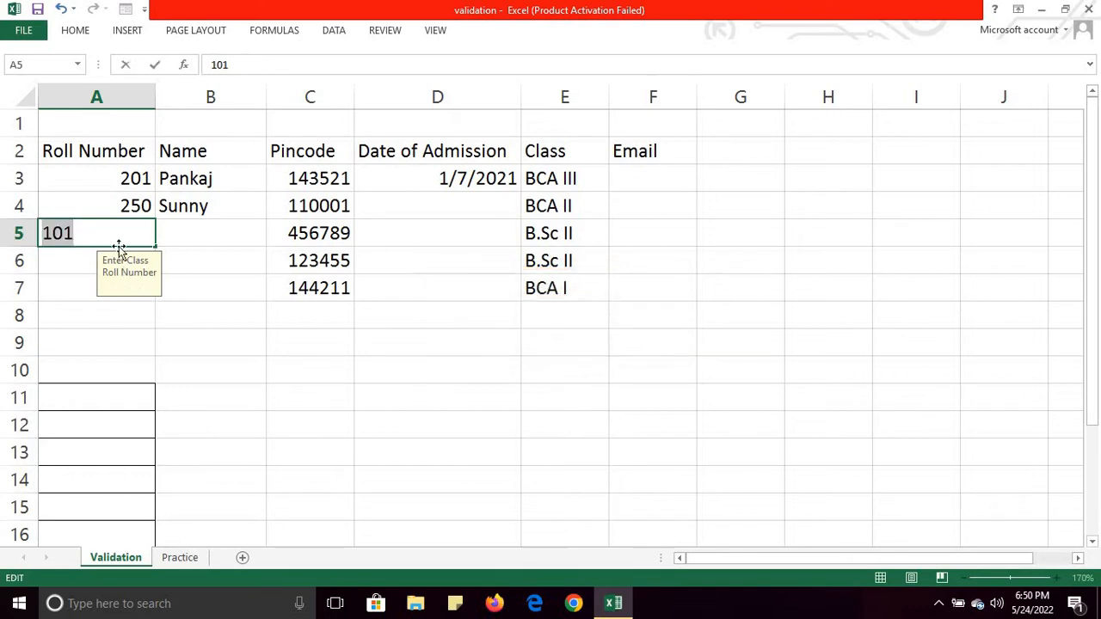
pyautogui.write('202')
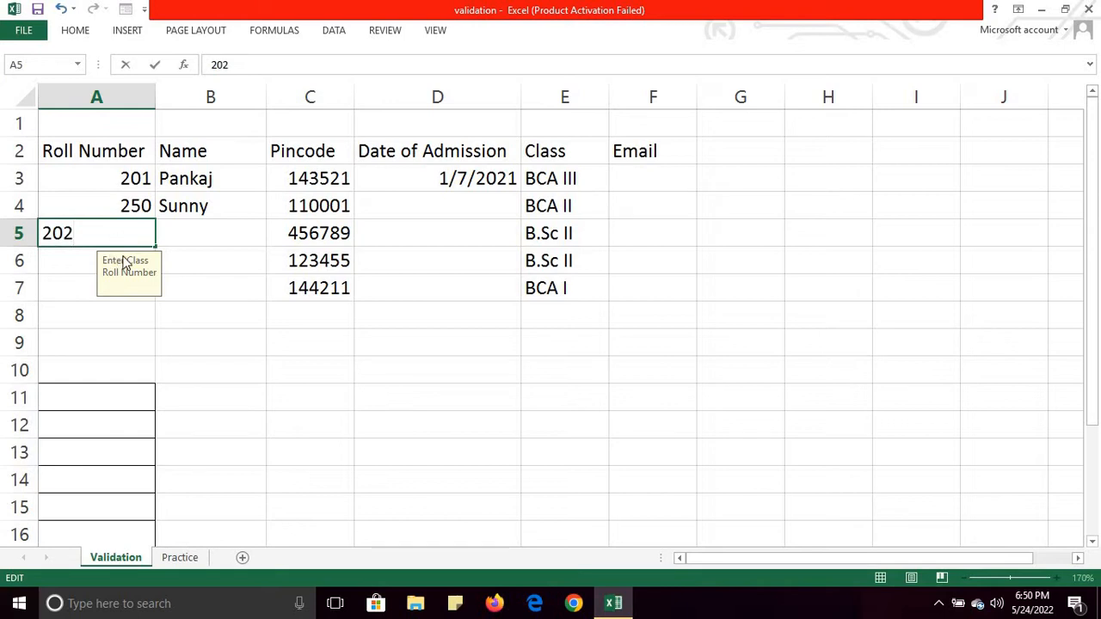
pyautogui.click(177, 239)
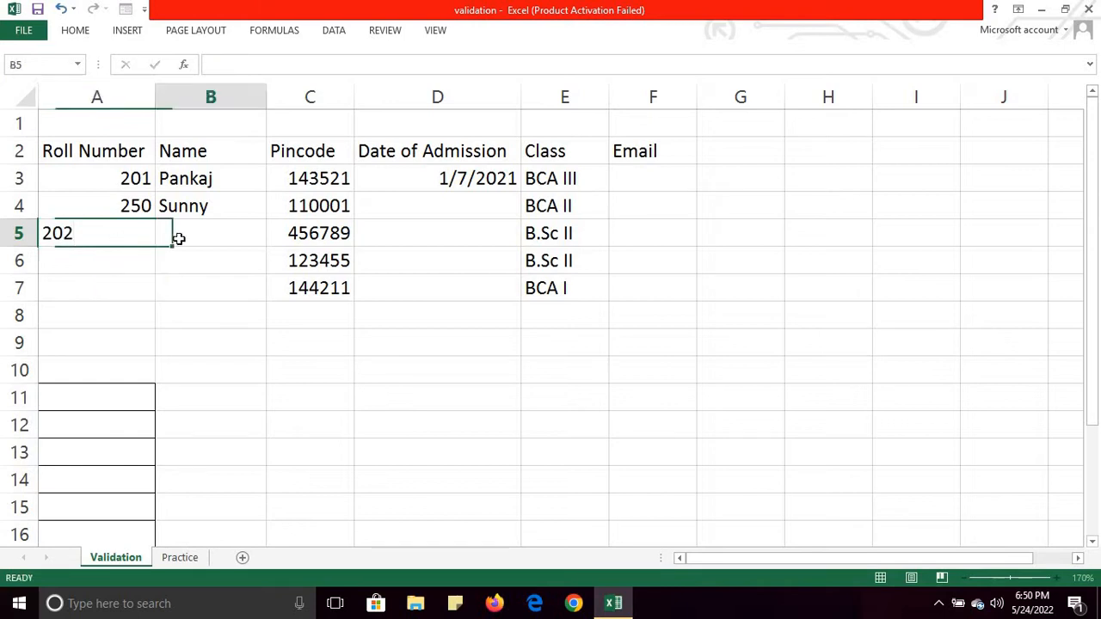
pyautogui.click(122, 240)
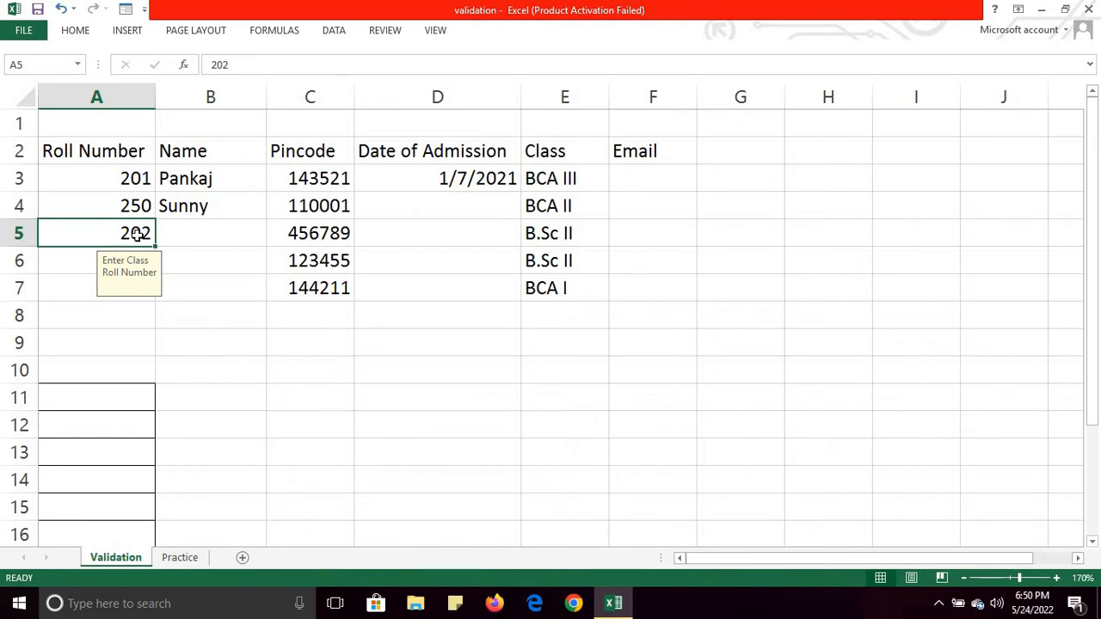
# Try to enter the two-character text "Ab" in Name cell B5 to test its validation rule
pyautogui.click(195, 238)
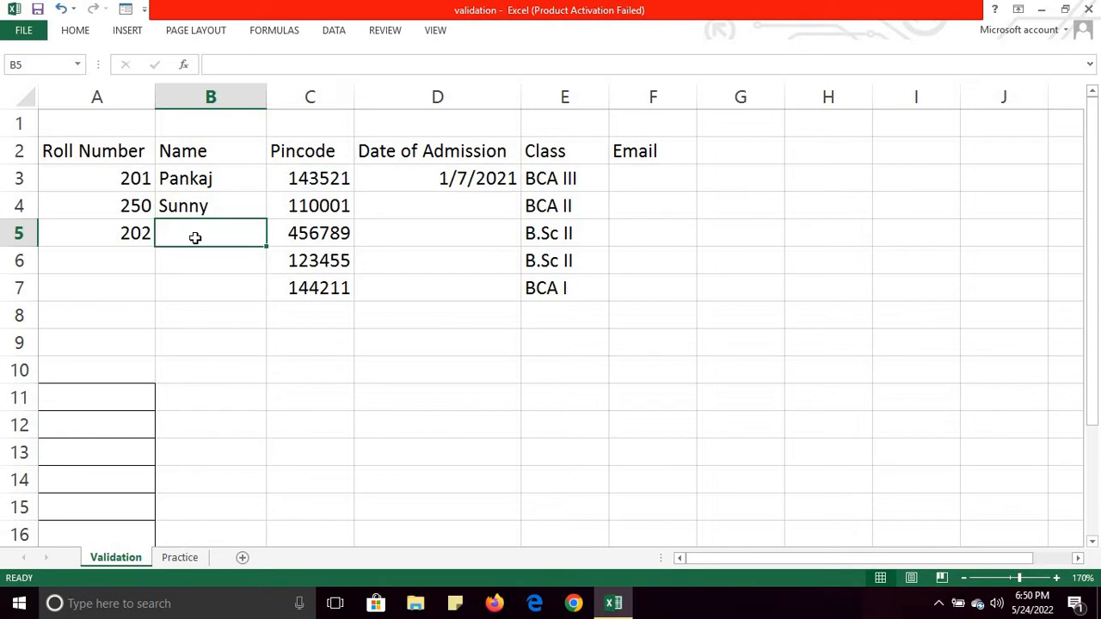
pyautogui.write('A')
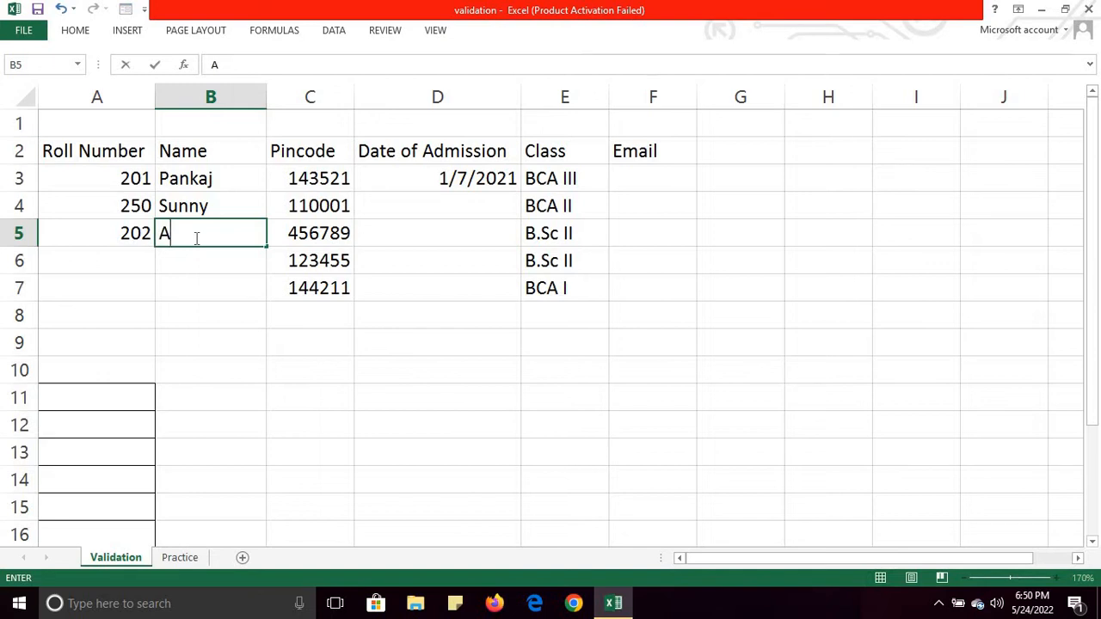
pyautogui.write('b')
pyautogui.press('Return')
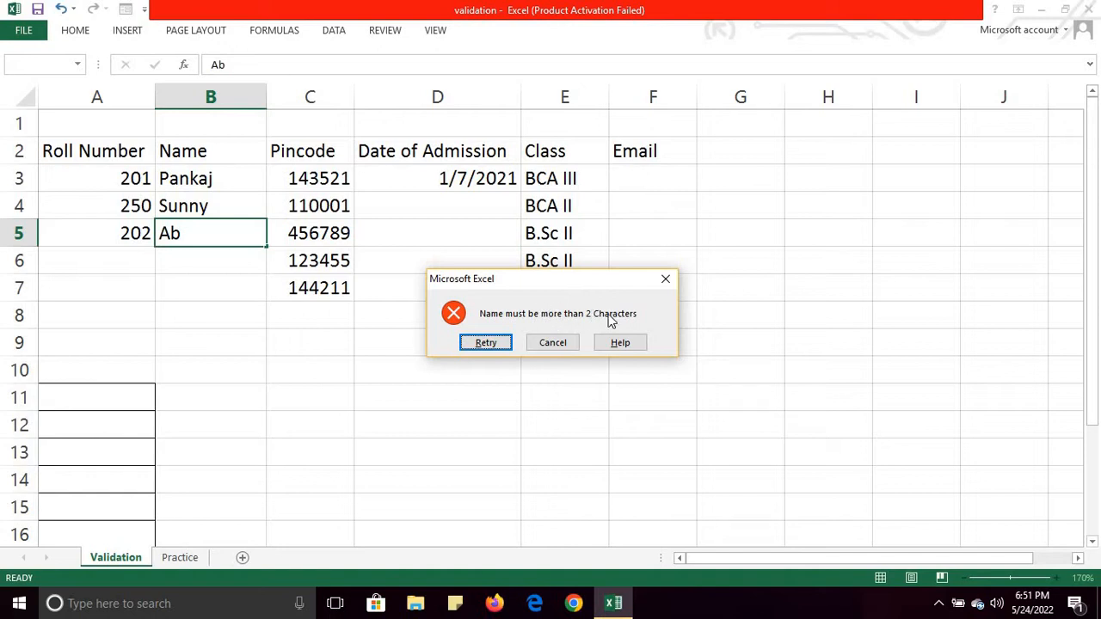
# Retry the rejected entry in cell B5 with the student's three-letter name
pyautogui.click(498, 344)
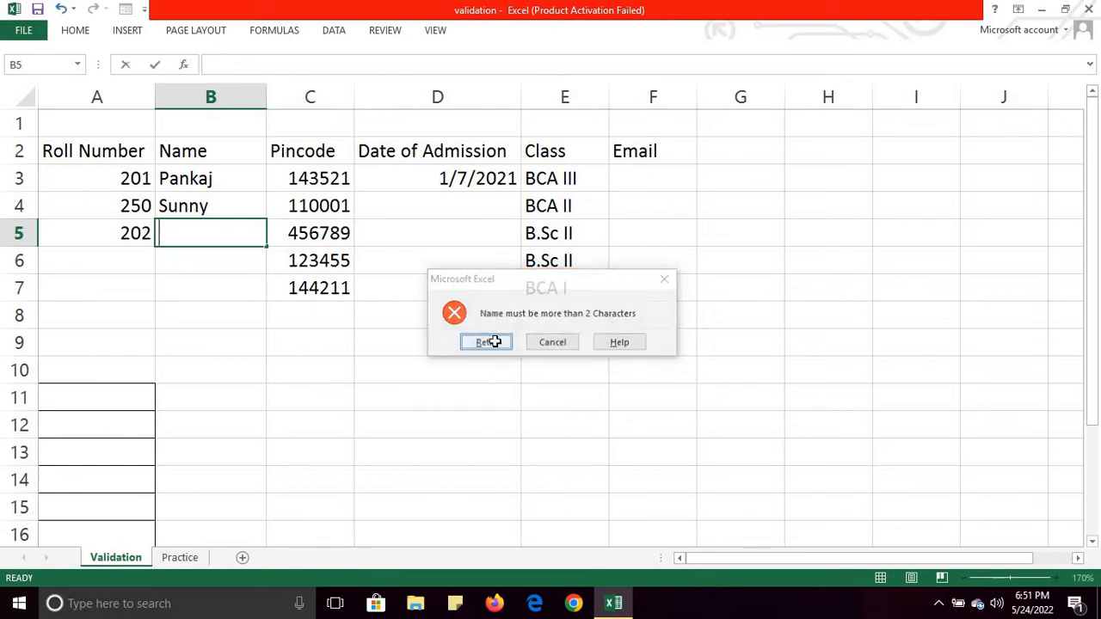
pyautogui.write('Sam')
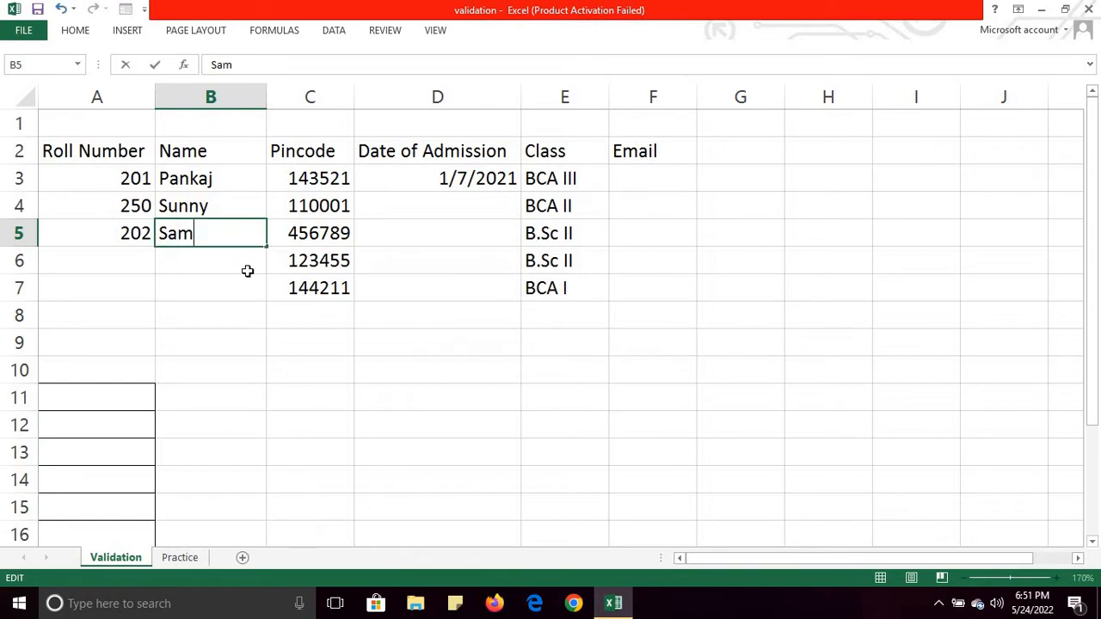
pyautogui.press('Return')
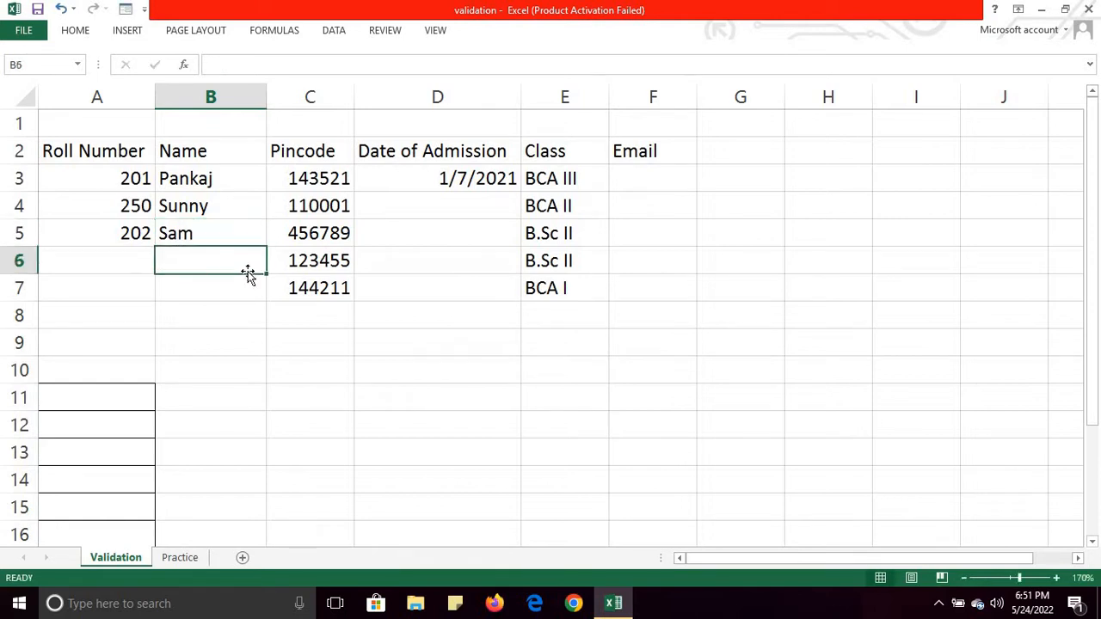
# Try to enter the text "abcdef" as a pincode in cell C8 to test its validation rule
pyautogui.click(320, 179)
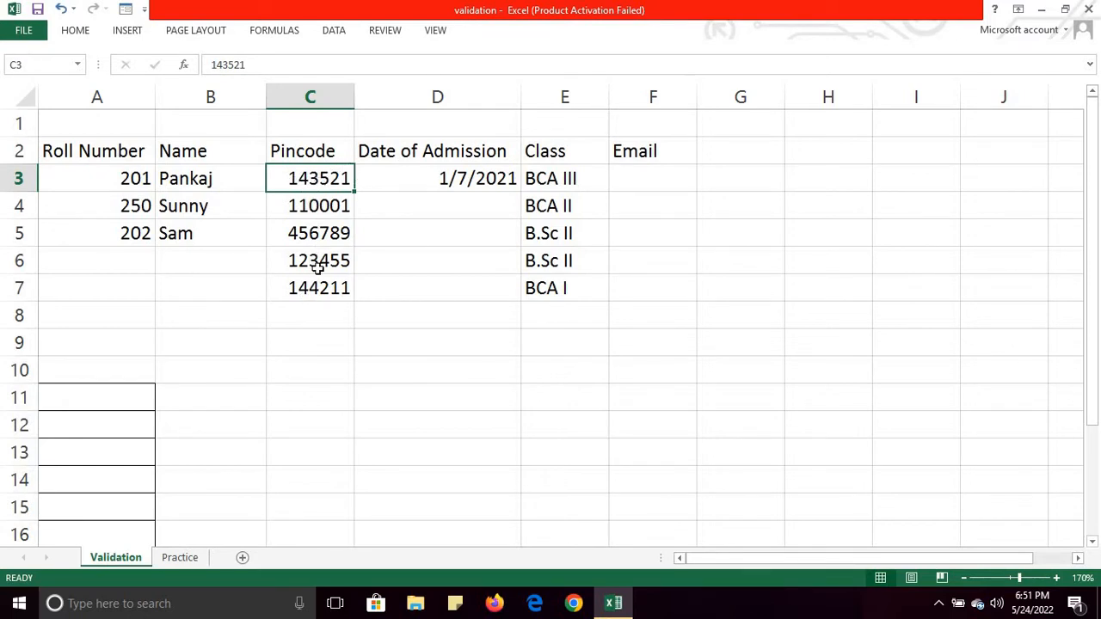
pyautogui.click(316, 322)
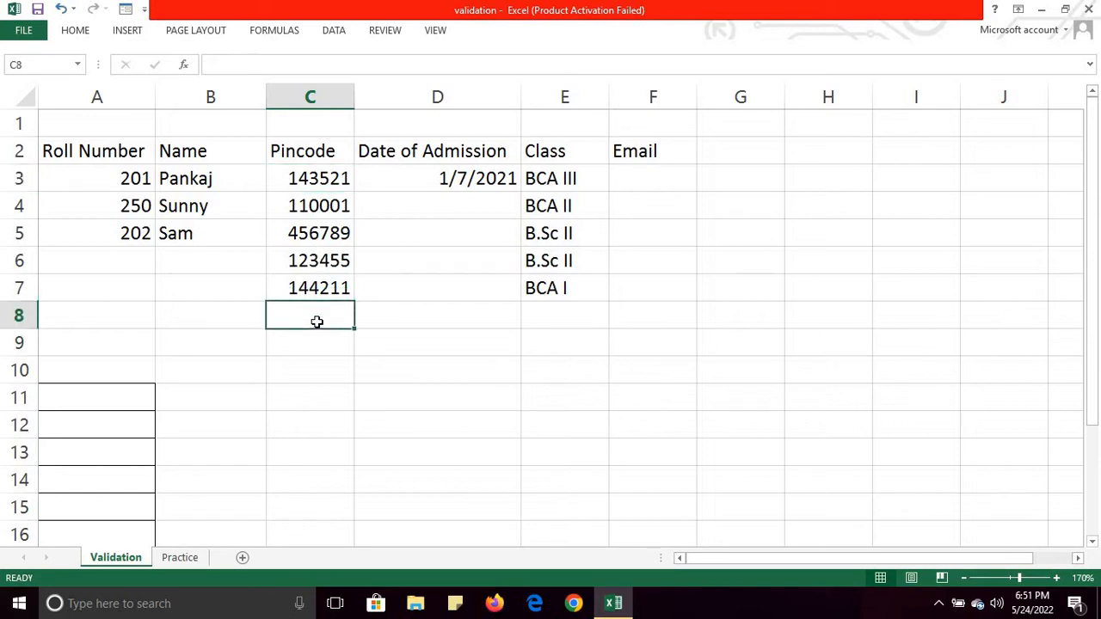
pyautogui.write('abcdef')
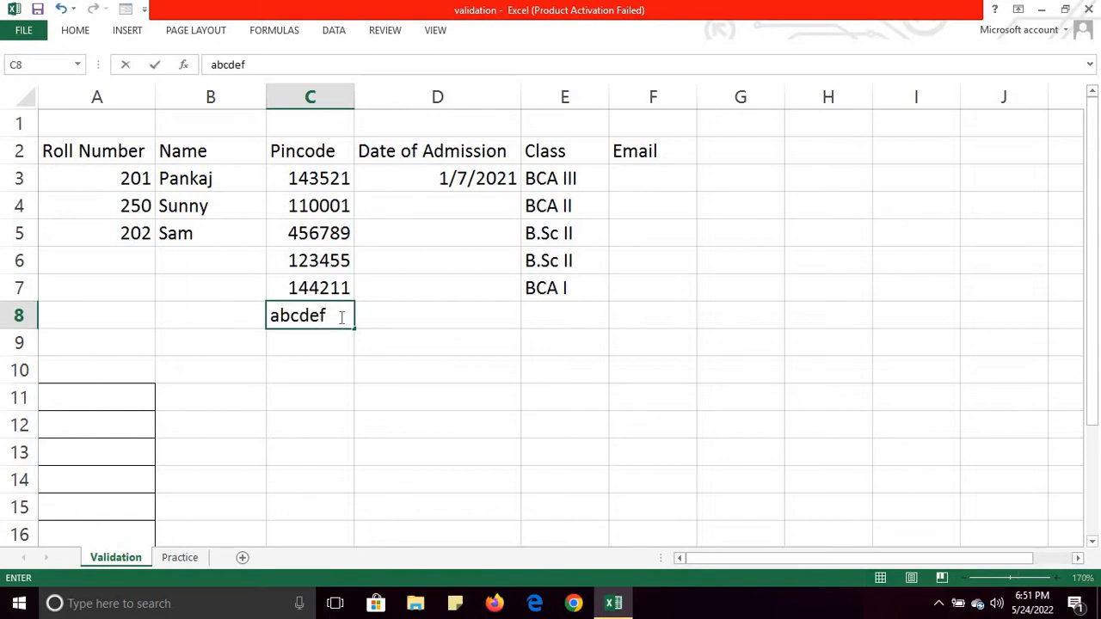
pyautogui.press('Return')
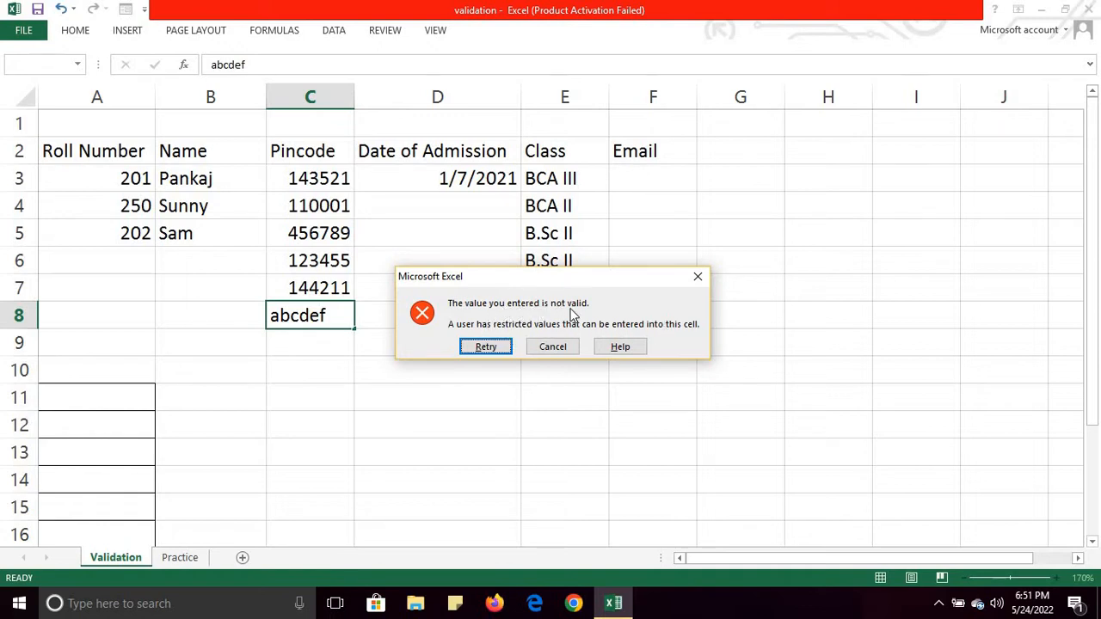
# Retry cell C8 with the four-digit number 1234 to test the pincode length restriction
pyautogui.click(486, 346)
pyautogui.write('1')
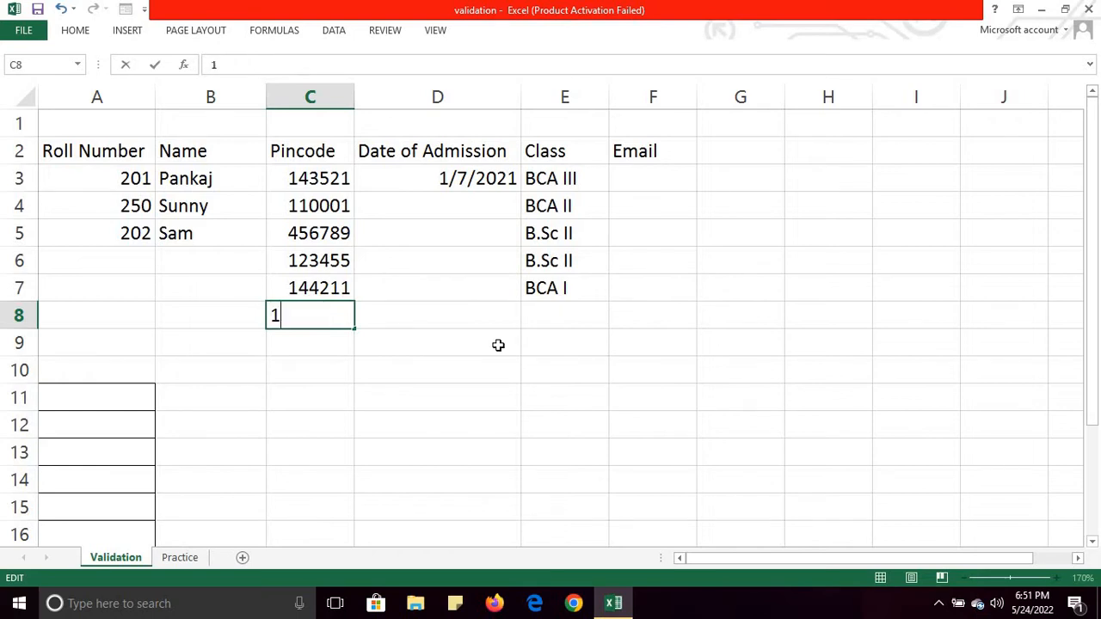
pyautogui.write('234')
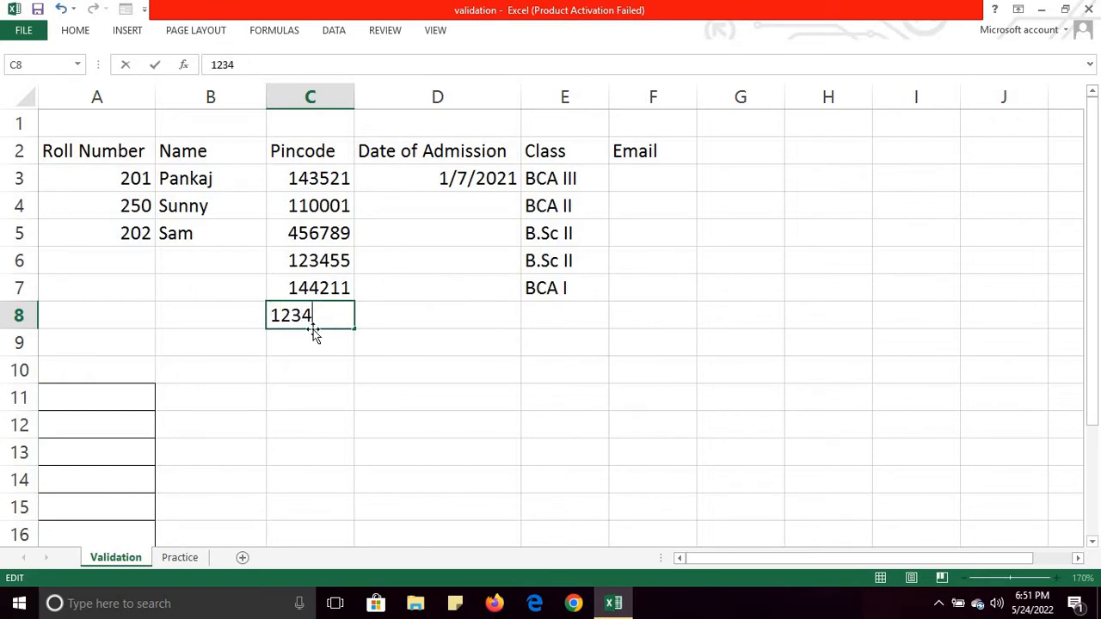
pyautogui.press('Return')
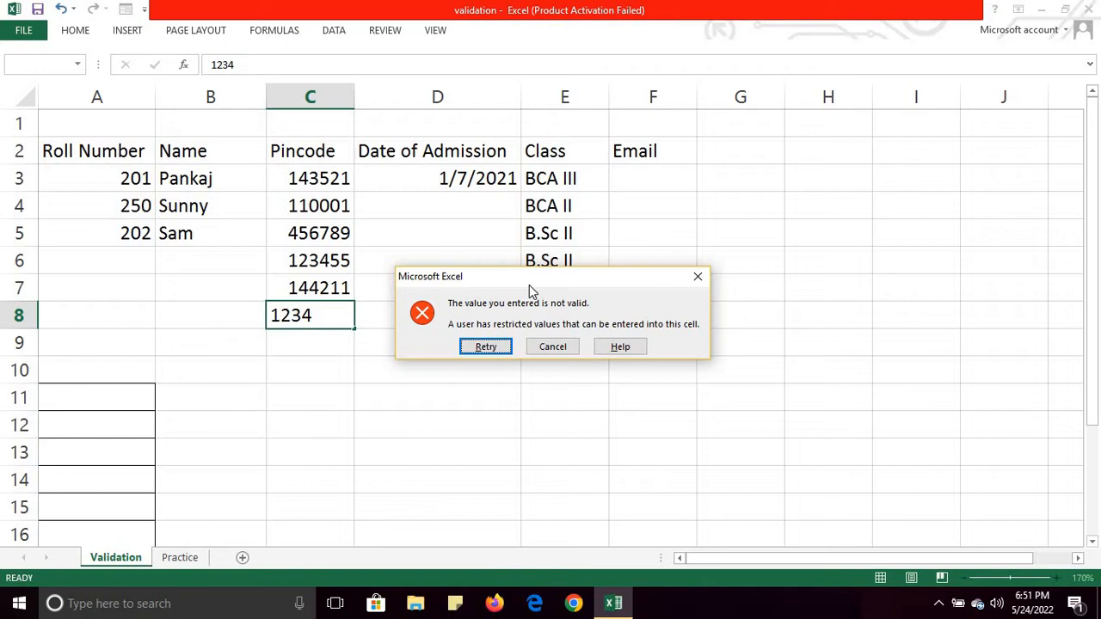
# Retry the rejected entry and set the pincode in cell C8 to 160036
pyautogui.click(501, 346)
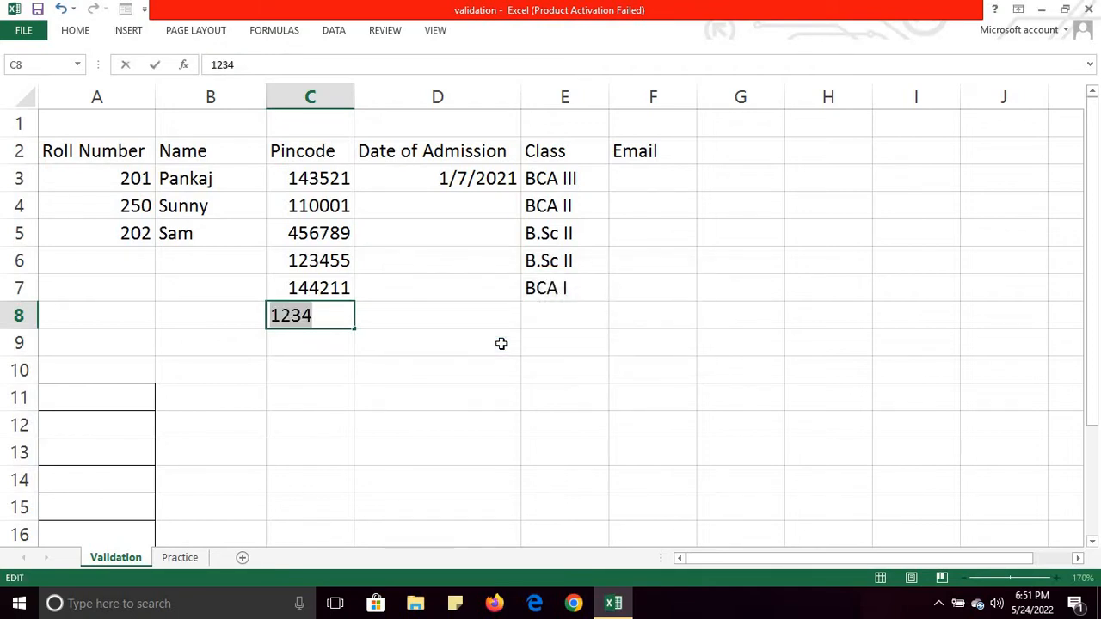
pyautogui.write('1600')
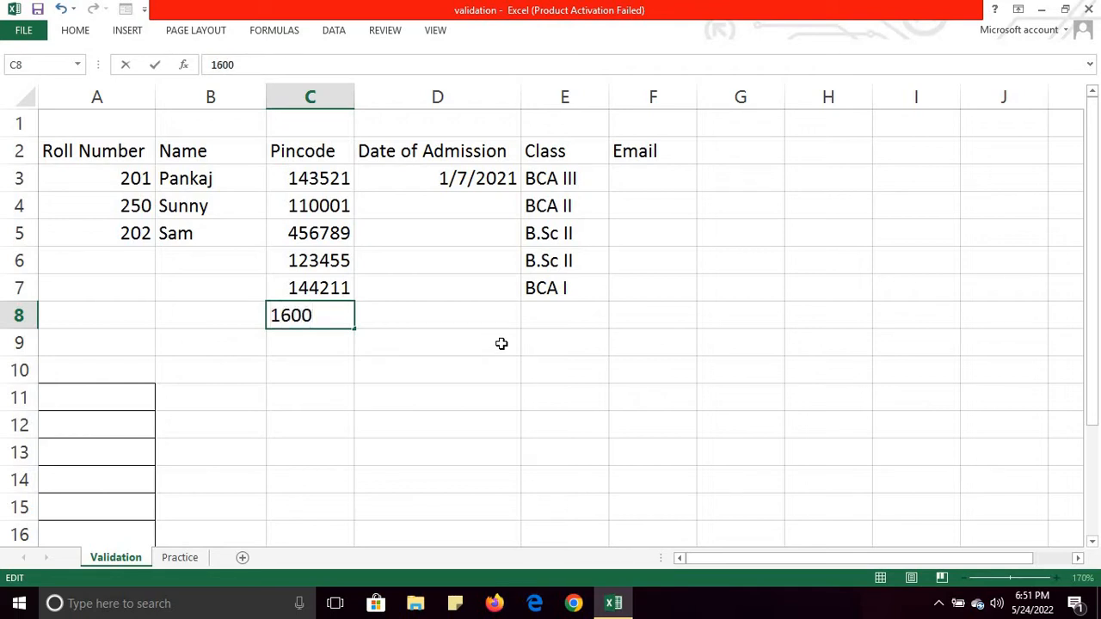
pyautogui.write('36')
pyautogui.press('Tab')
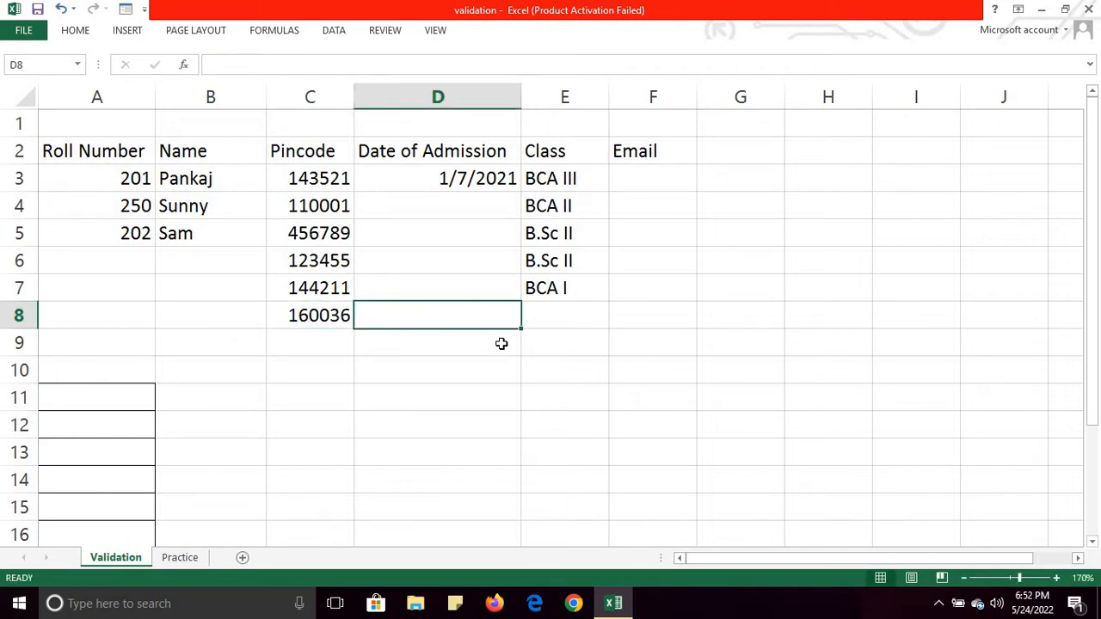
pyautogui.click(324, 314)
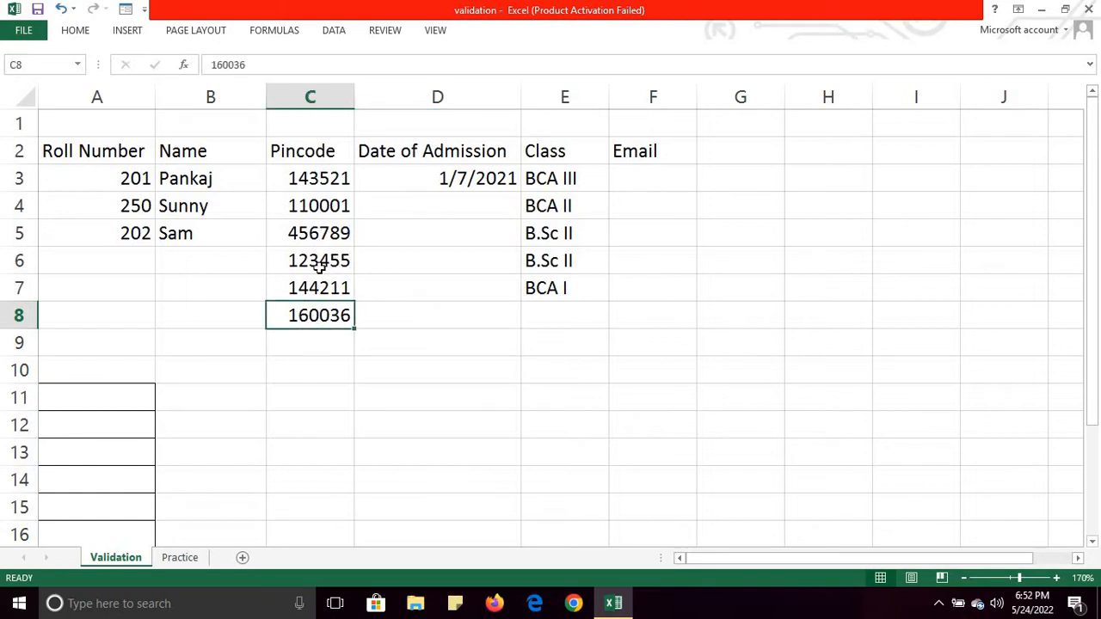
# Try to enter the admission date 1/4/2020 in cell D4 to test its allowed date range
pyautogui.click(458, 212)
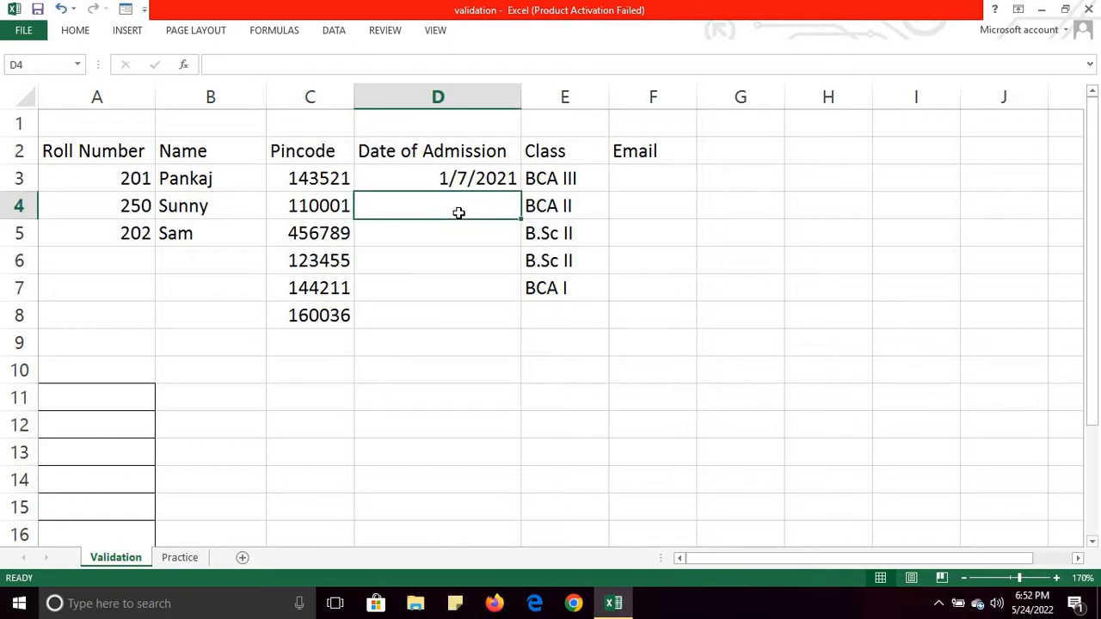
pyautogui.write('1/4/')
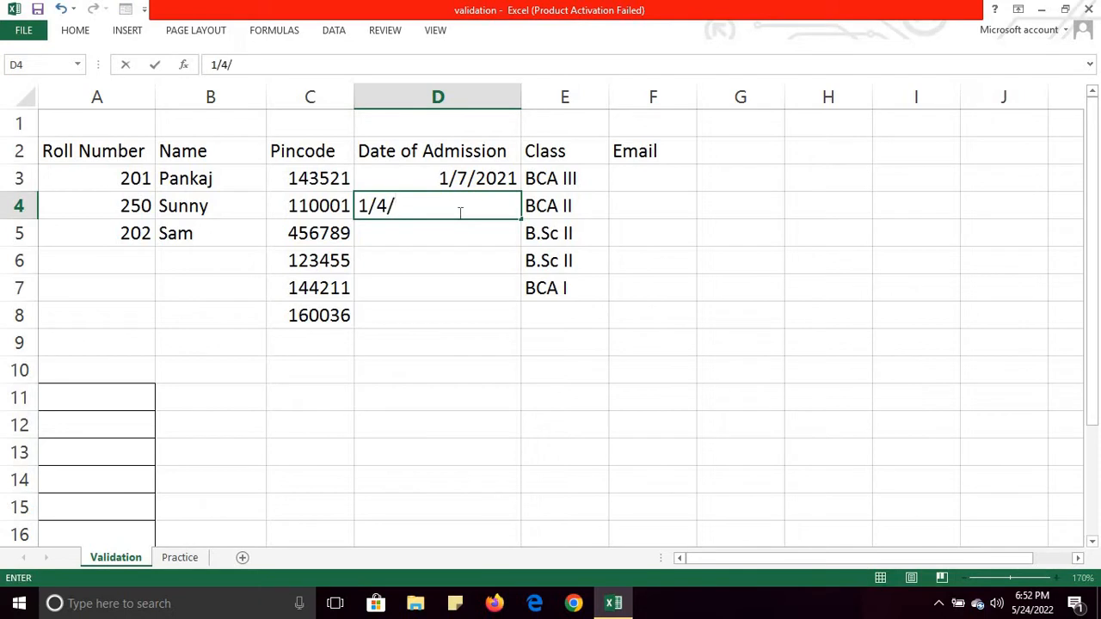
pyautogui.write('2020')
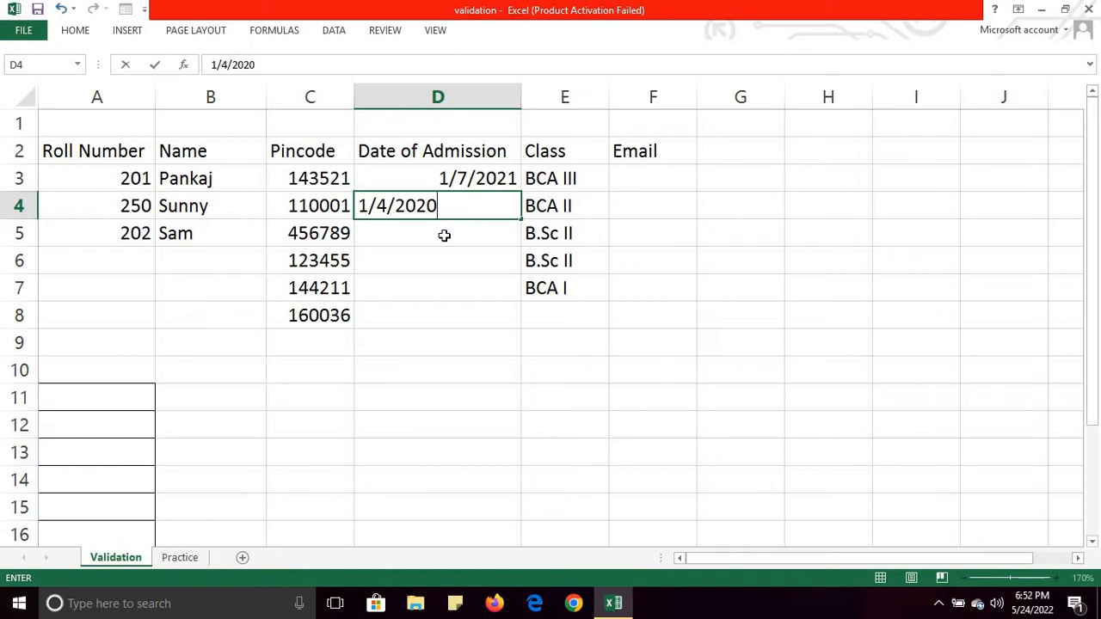
pyautogui.press('Return')
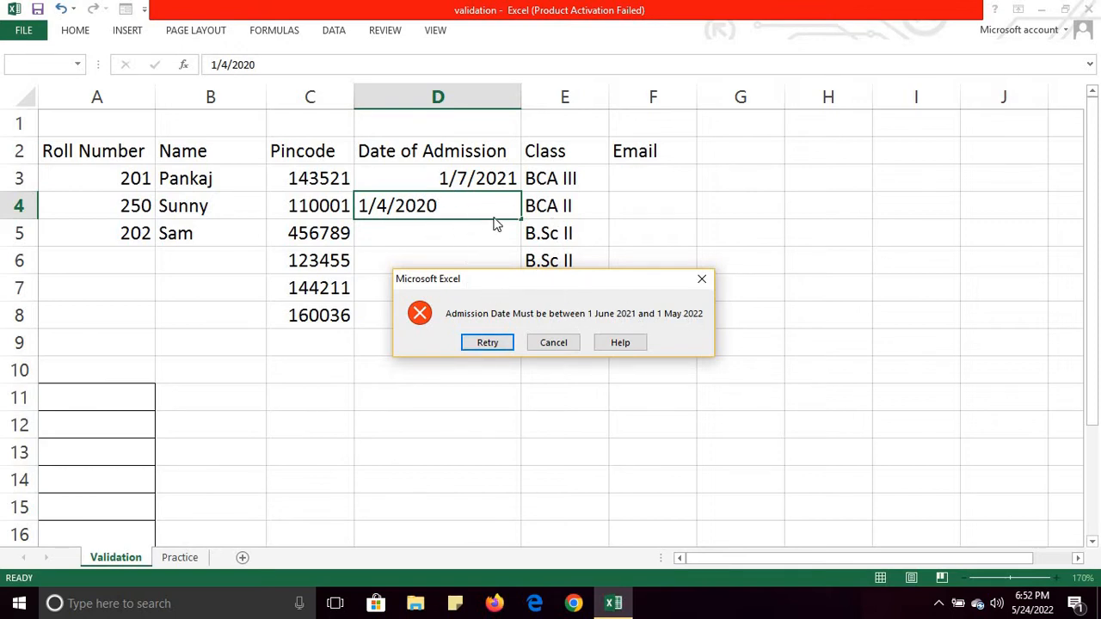
# Retry the rejected entry and set the admission date in cell D4 to 1/2/2022
pyautogui.click(486, 343)
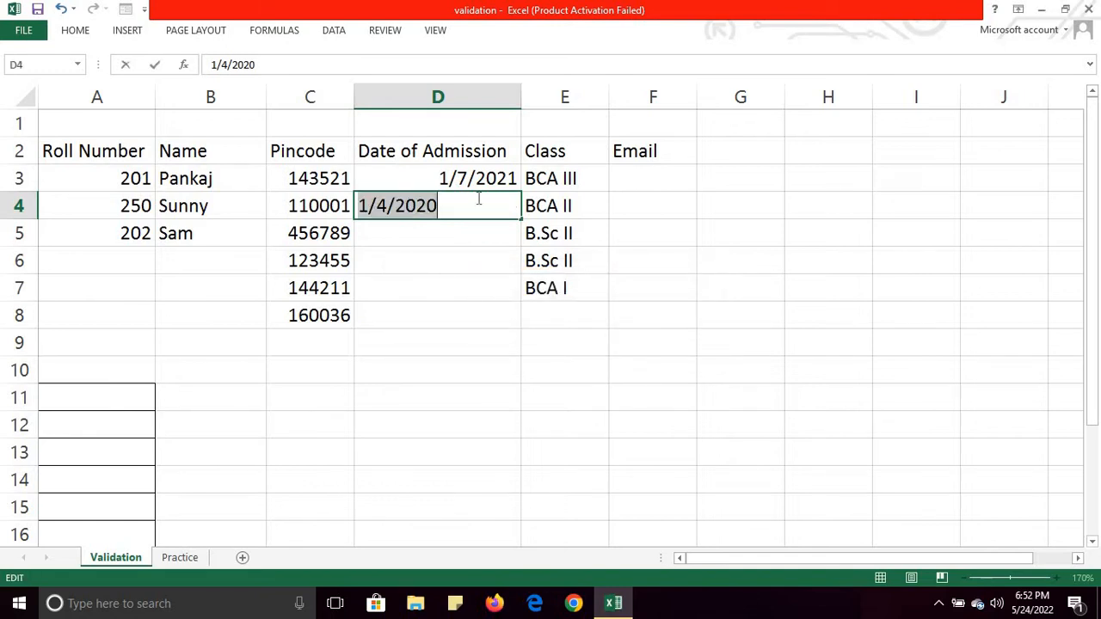
pyautogui.write('1/')
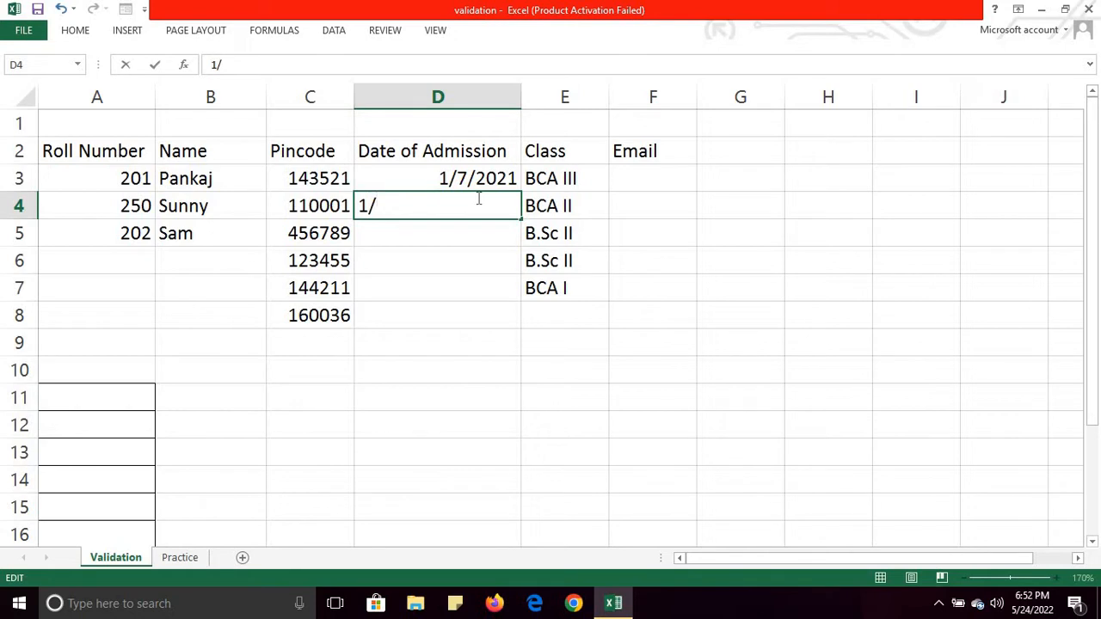
pyautogui.write('2/2022')
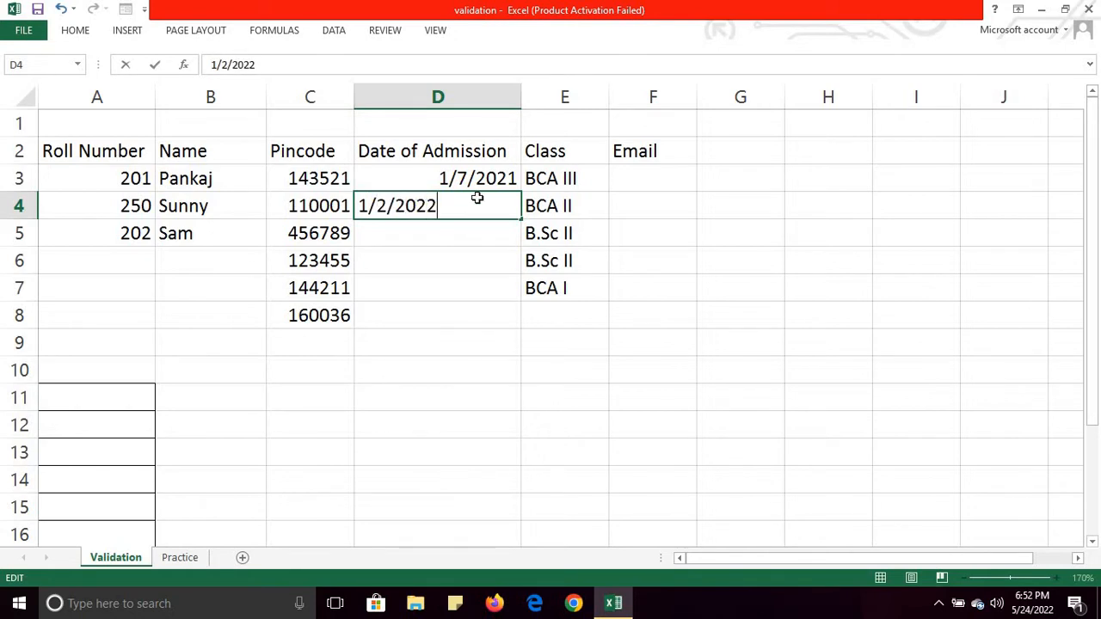
pyautogui.press('Tab')
pyautogui.click(460, 205)
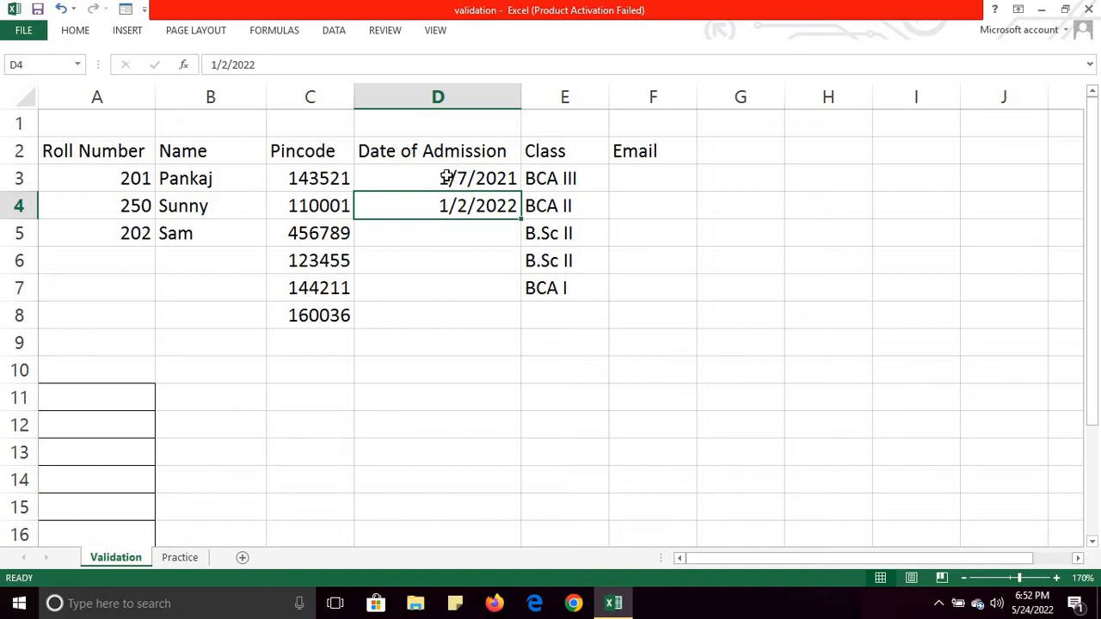
# Check the number format of the Date of Admission cells D3:D10 in the Format Cells dialog
pyautogui.moveTo(438, 178); pyautogui.dragTo(451, 315)
pyautogui.moveTo(453, 377); pyautogui.dragTo(452, 377)
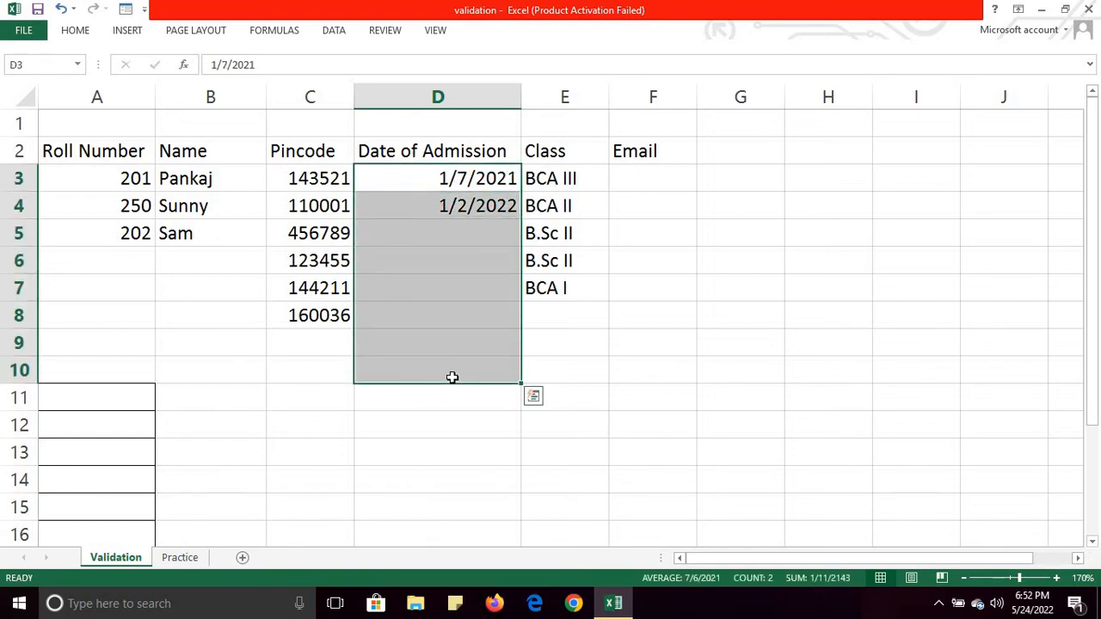
pyautogui.rightClick(453, 381)
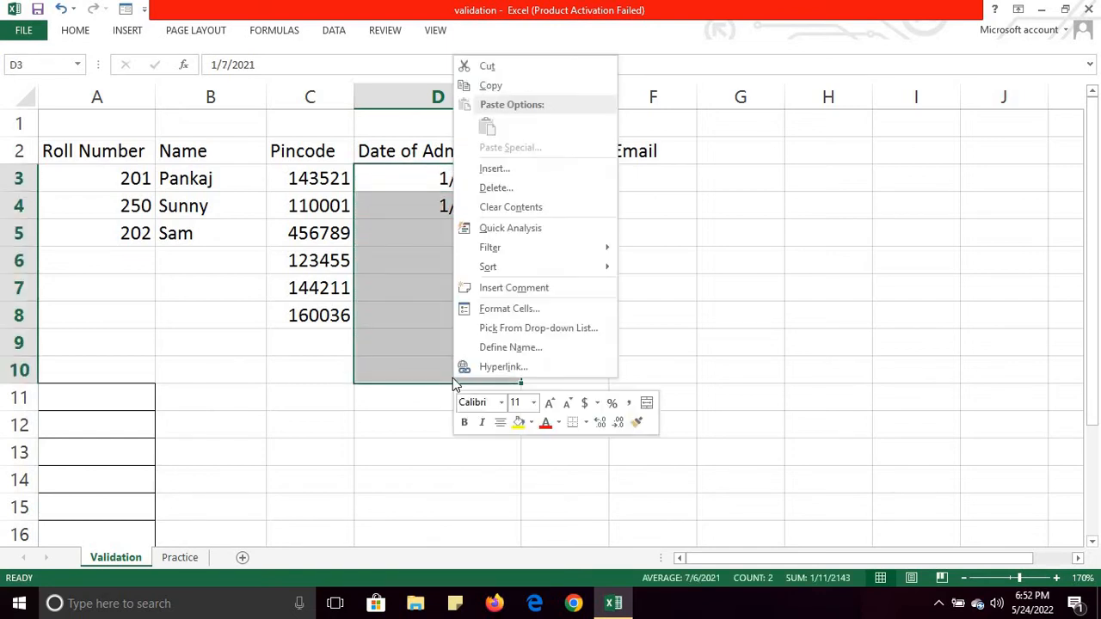
pyautogui.click(503, 309)
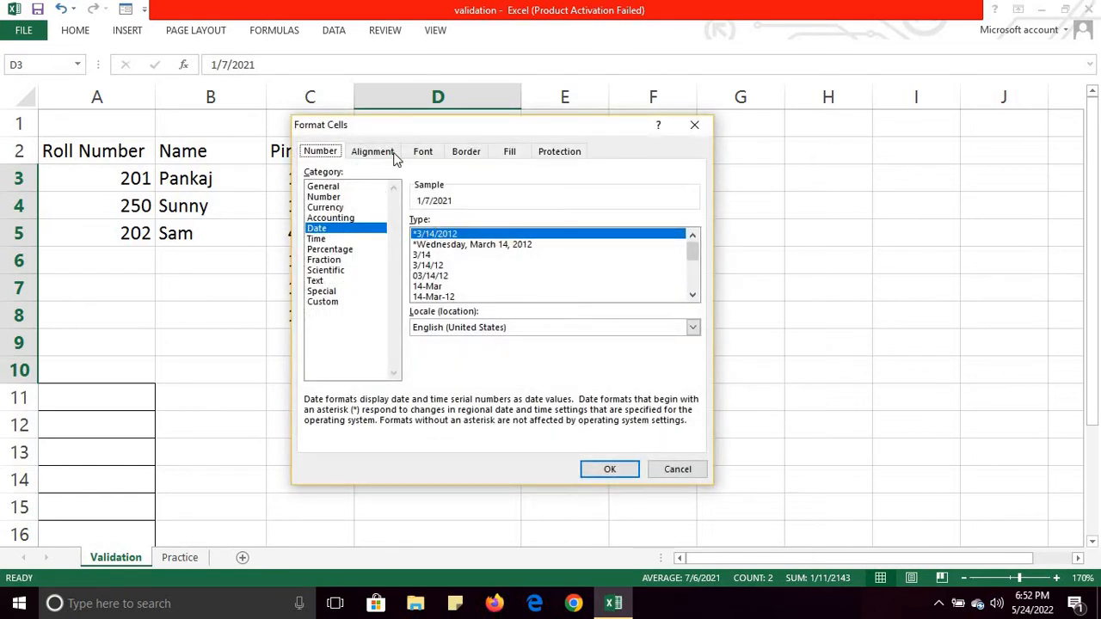
pyautogui.moveTo(528, 141); pyautogui.dragTo(776, 151)
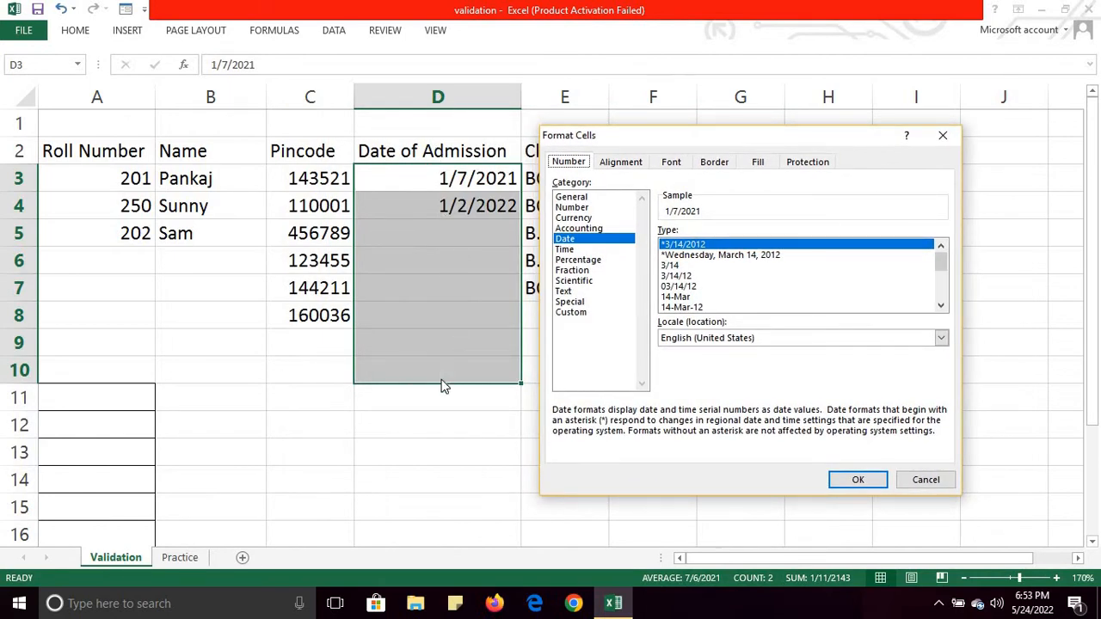
pyautogui.click(859, 480)
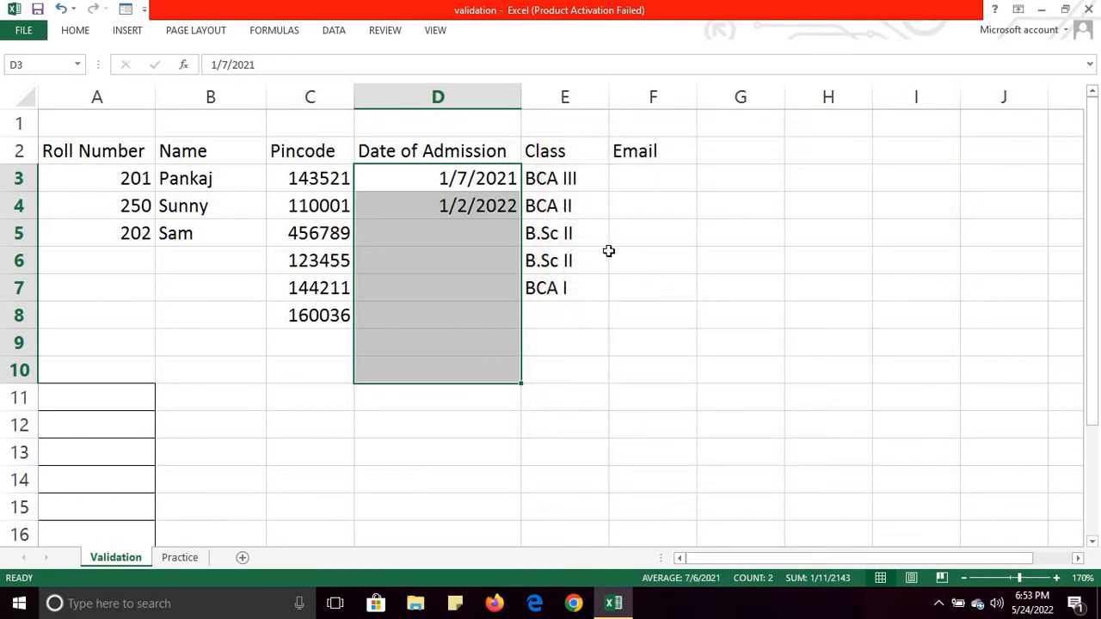
# Choose B.Sc I from the class list in cell E8 and select Email cell F3 to show its input prompt
pyautogui.click(571, 318)
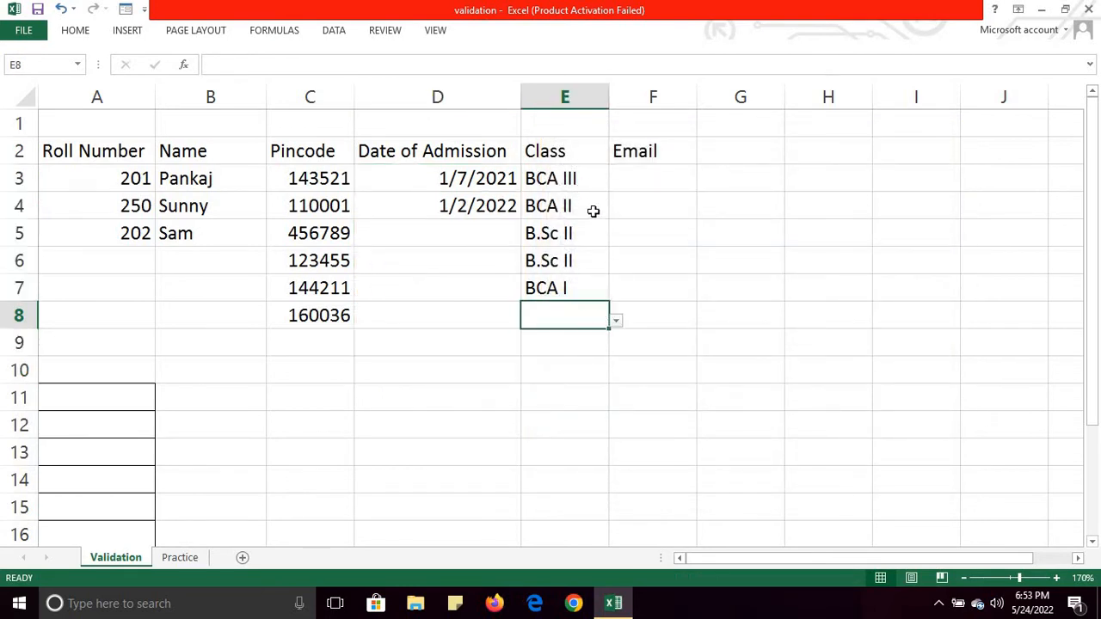
pyautogui.click(615, 324)
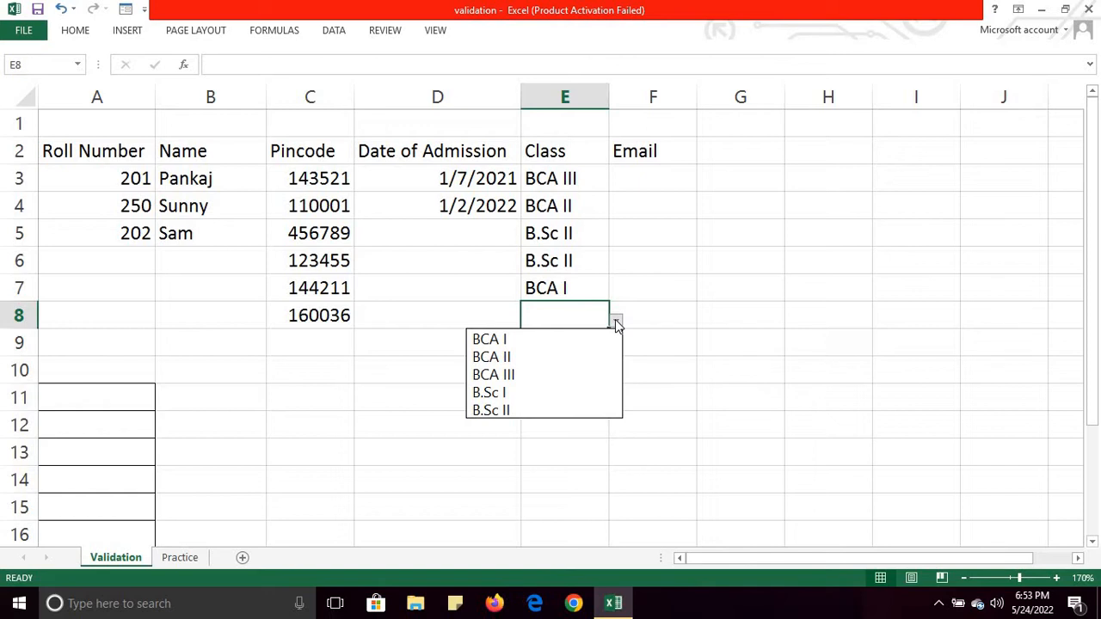
pyautogui.click(500, 393)
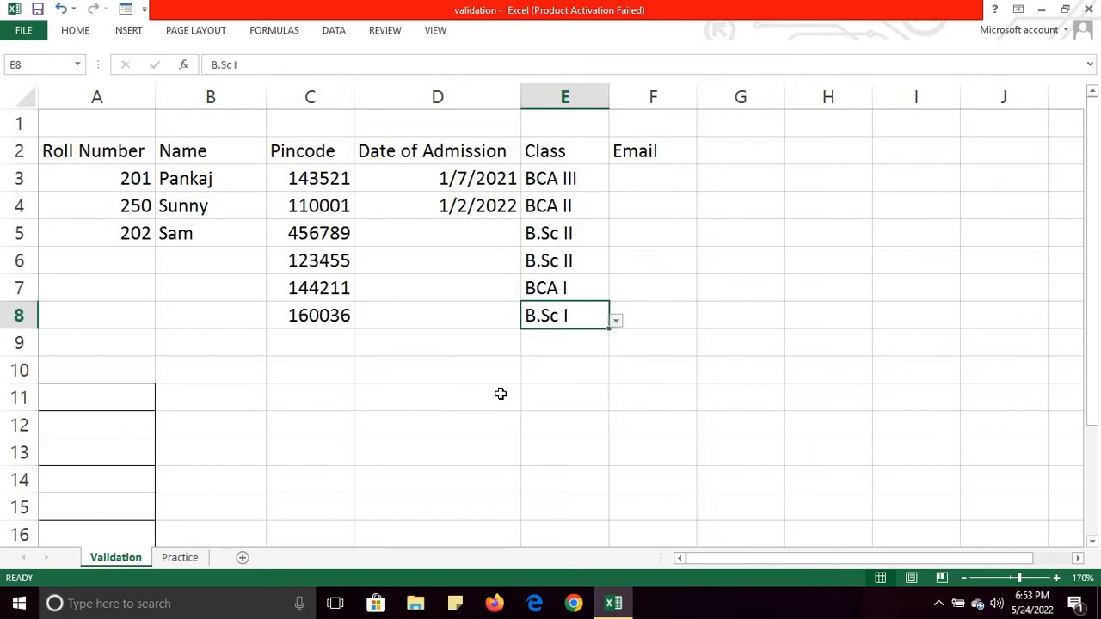
pyautogui.click(649, 178)
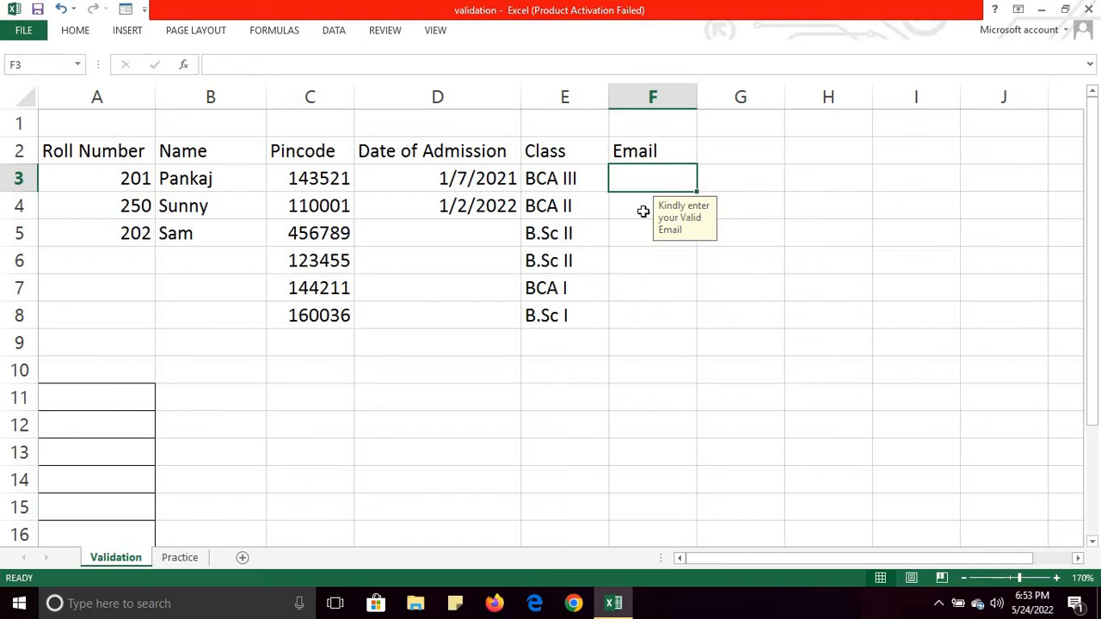
# Open the data validation settings for the Roll Number cells A4:A12 on the Practice sheet
pyautogui.click(181, 557)
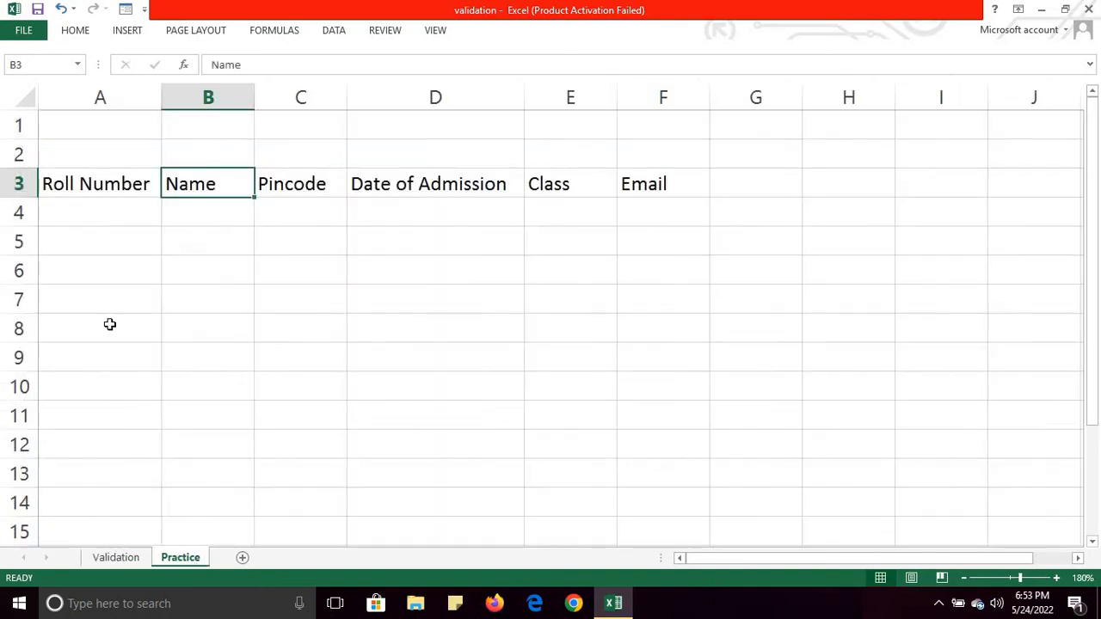
pyautogui.click(111, 228)
pyautogui.click(127, 206)
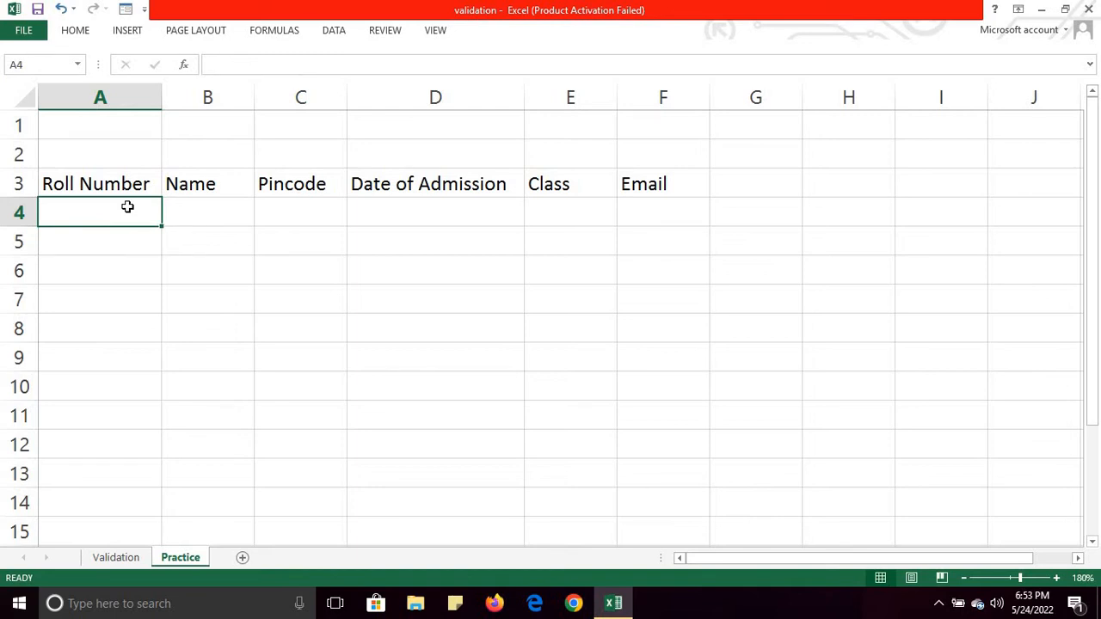
pyautogui.moveTo(127, 207); pyautogui.dragTo(147, 442)
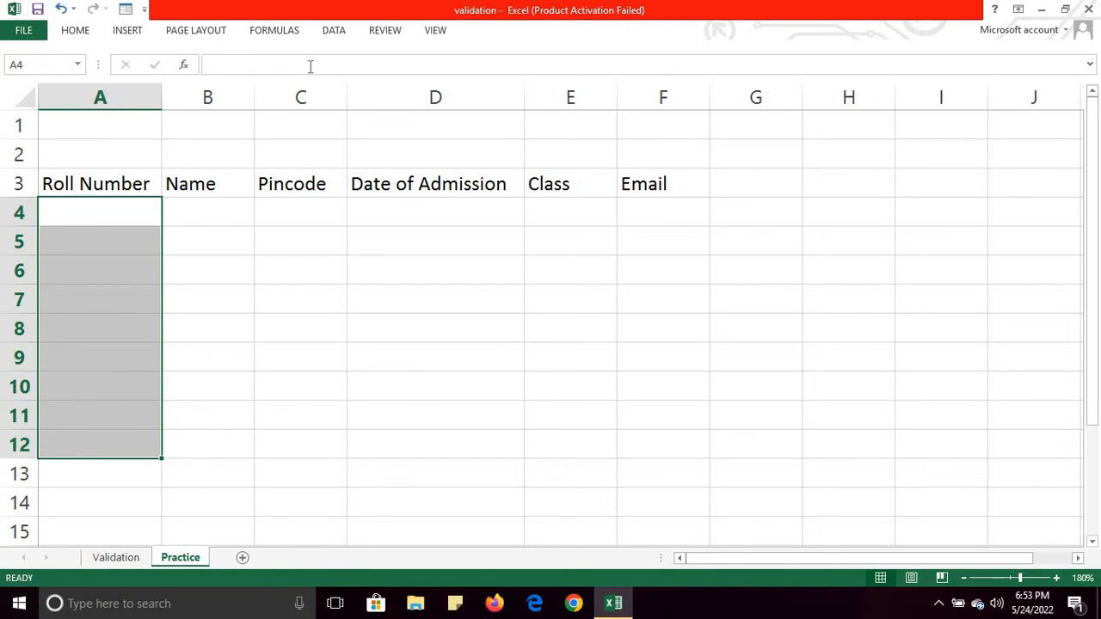
pyautogui.click(339, 33)
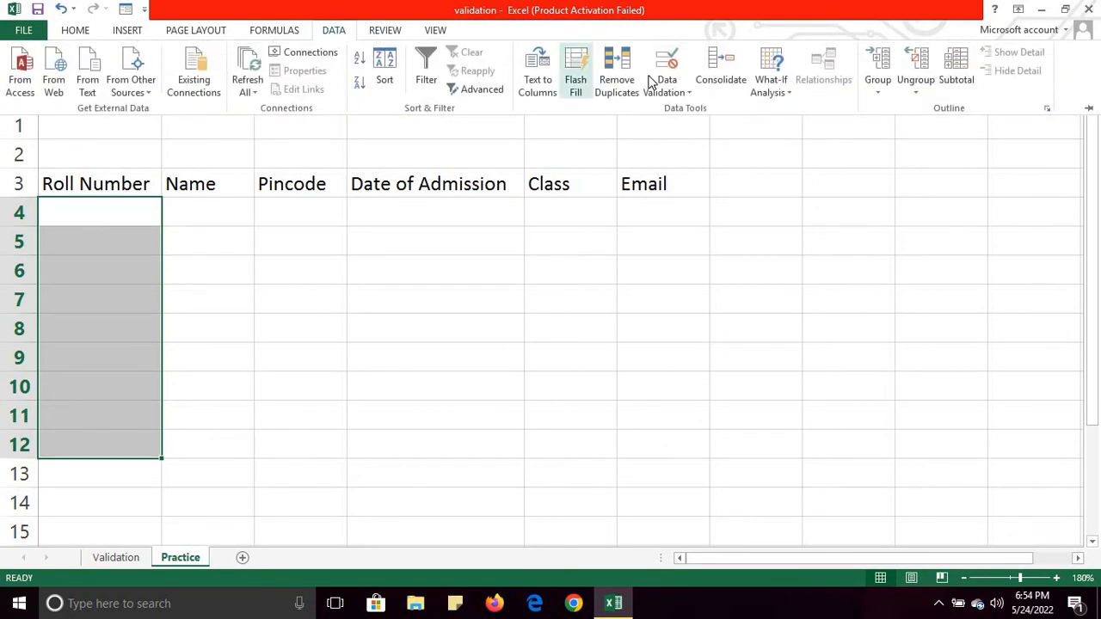
pyautogui.click(667, 92)
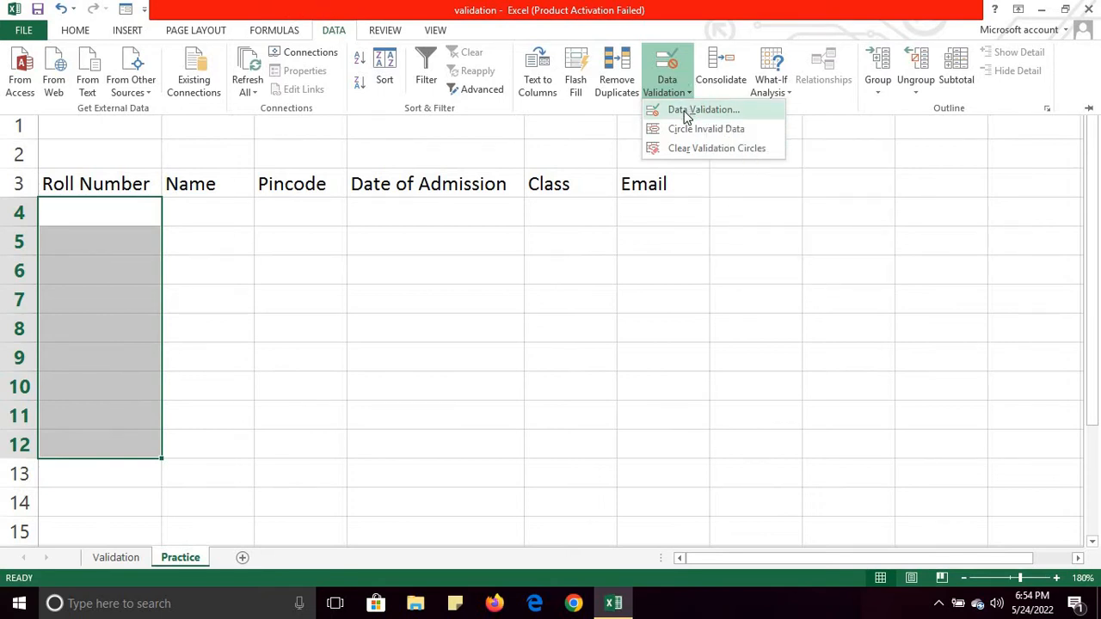
pyautogui.click(680, 111)
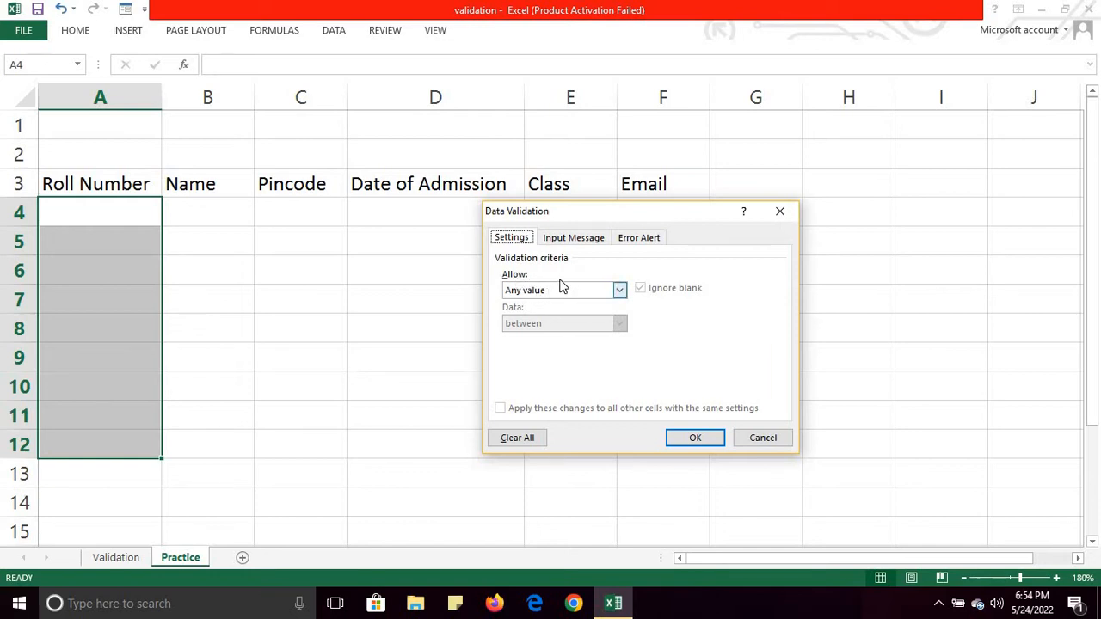
# Restrict the roll numbers to whole numbers between a minimum of 201 and a maximum of 250
pyautogui.click(623, 291)
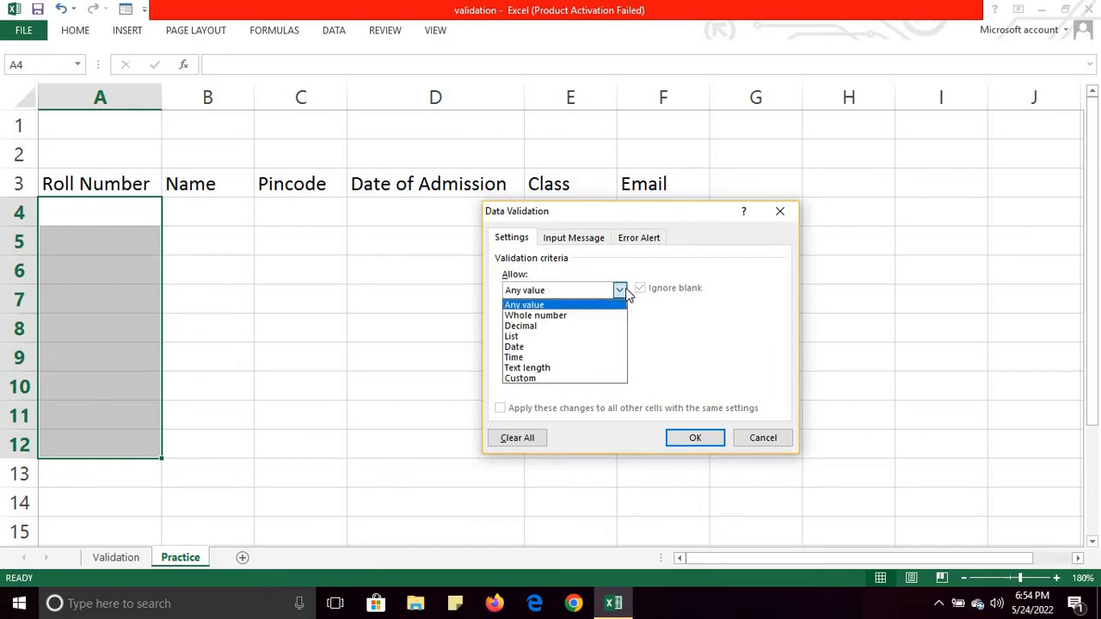
pyautogui.click(567, 316)
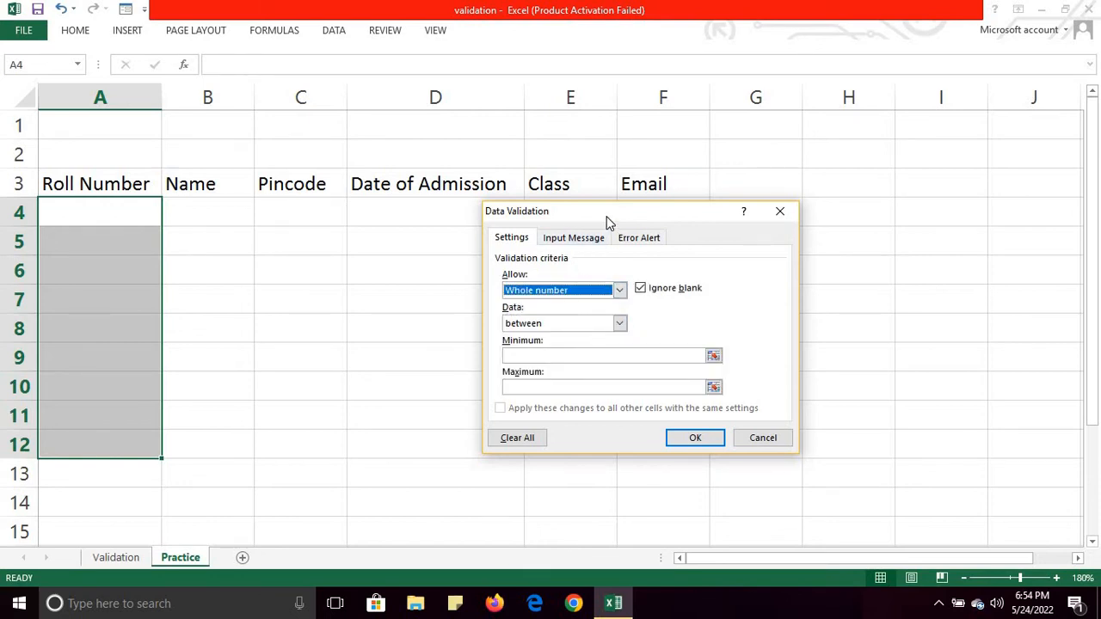
pyautogui.moveTo(563, 209); pyautogui.dragTo(474, 198)
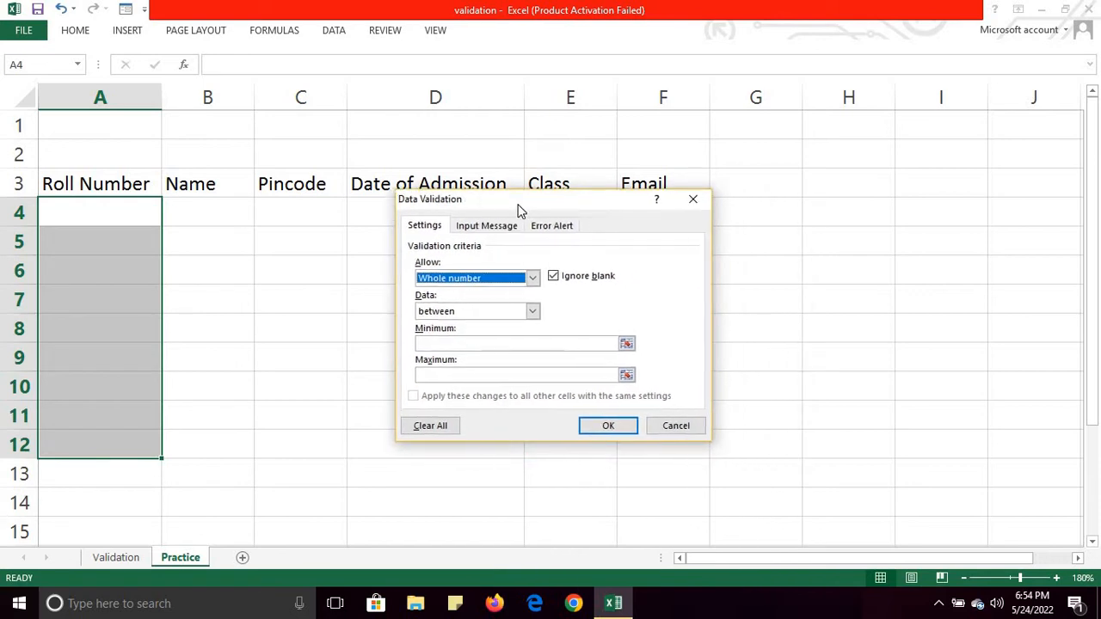
pyautogui.click(459, 343)
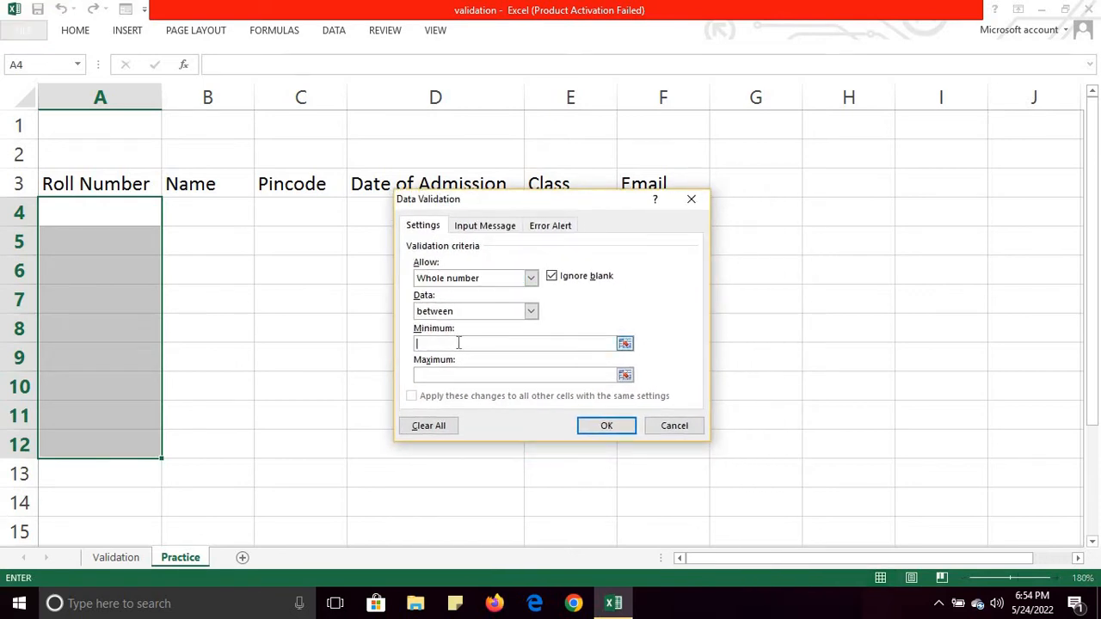
pyautogui.write('201')
pyautogui.click(453, 376)
pyautogui.write('2')
pyautogui.click(443, 377)
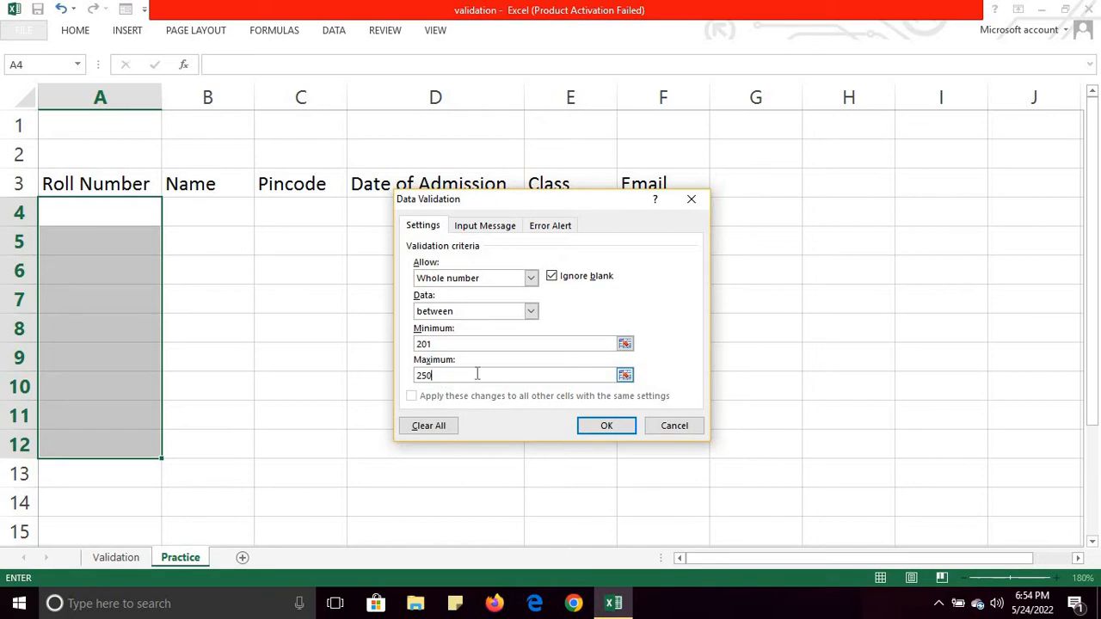
# Add the input message "Enter your Class Roll Number" to the roll number validation
pyautogui.click(493, 229)
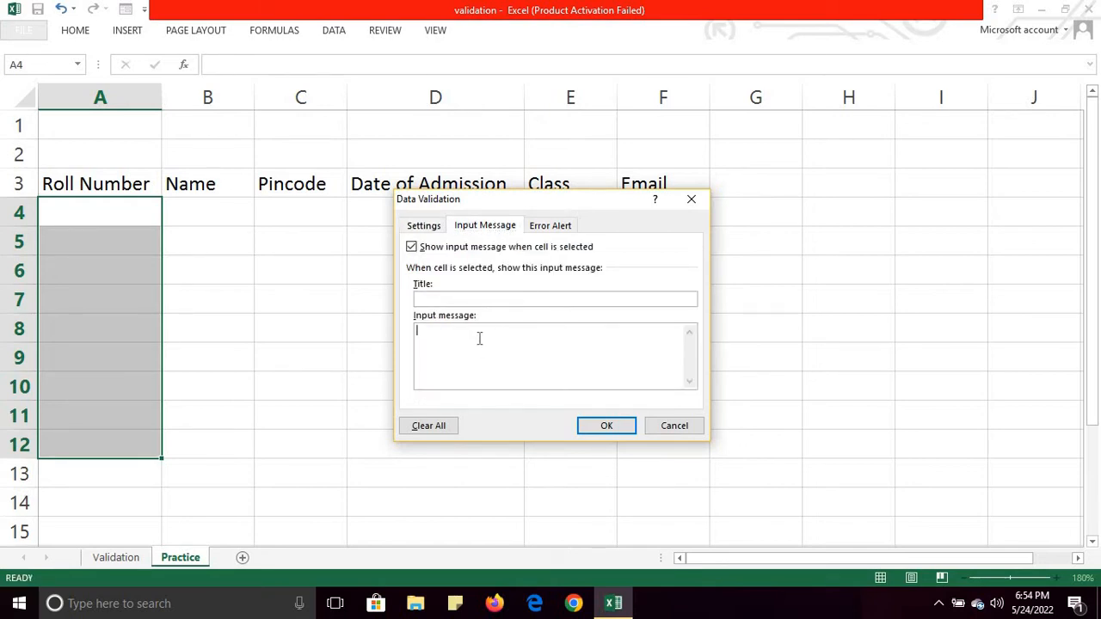
pyautogui.write('Enter your ')
pyautogui.write('Class ROl')
pyautogui.write('oll')
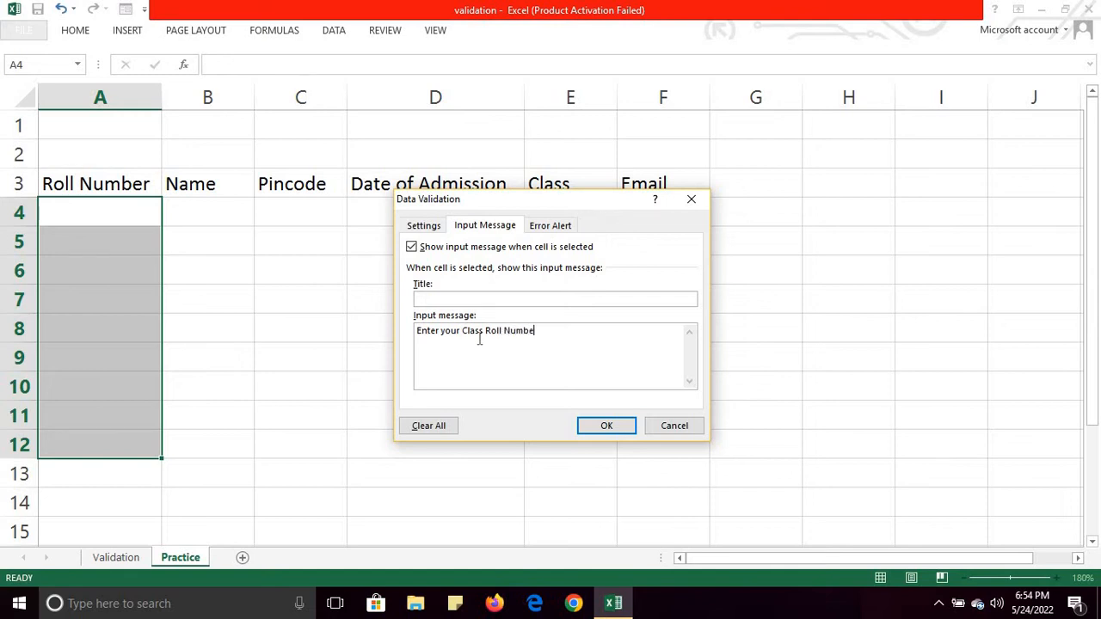
# Add the Stop error message "Enter Roll number between 201 and 250" and apply the validation rule
pyautogui.click(562, 227)
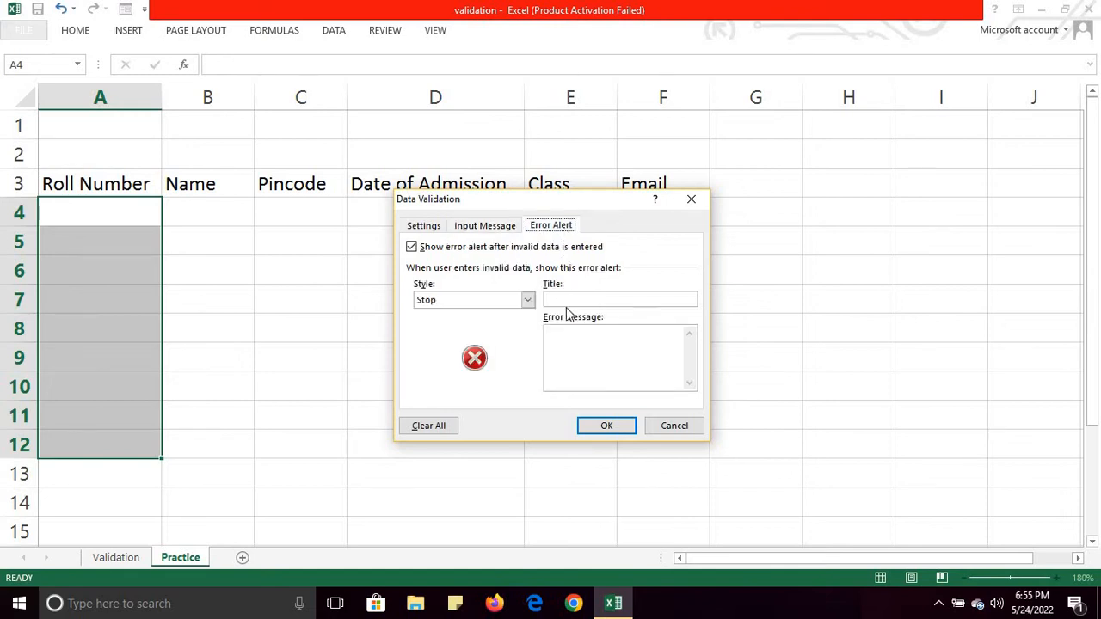
pyautogui.click(569, 339)
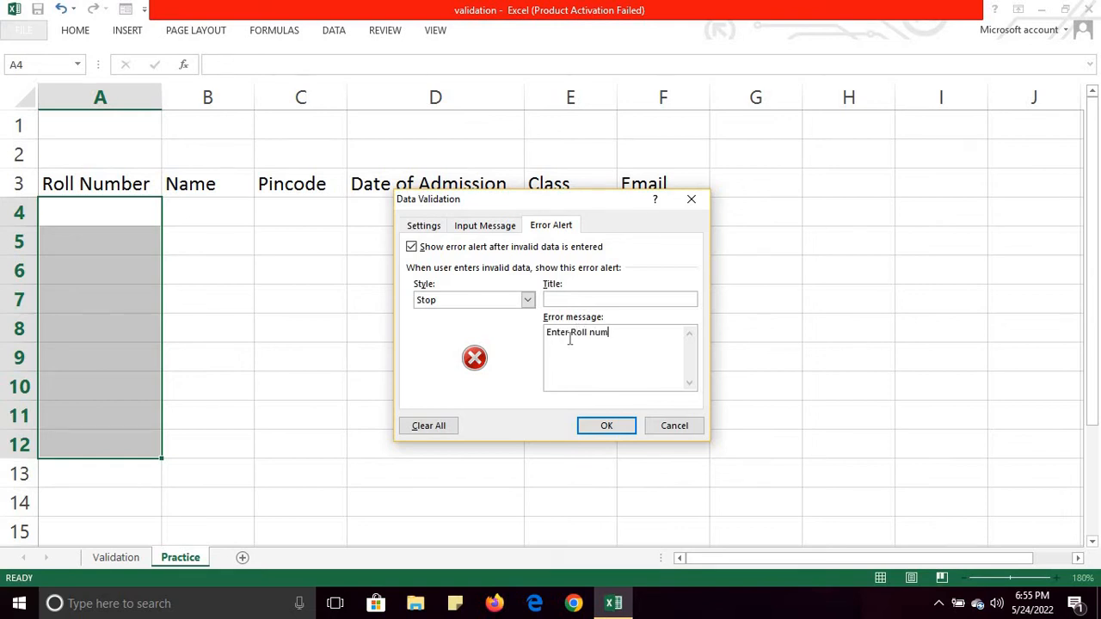
pyautogui.write('ber between 201 and 250')
pyautogui.click(615, 423)
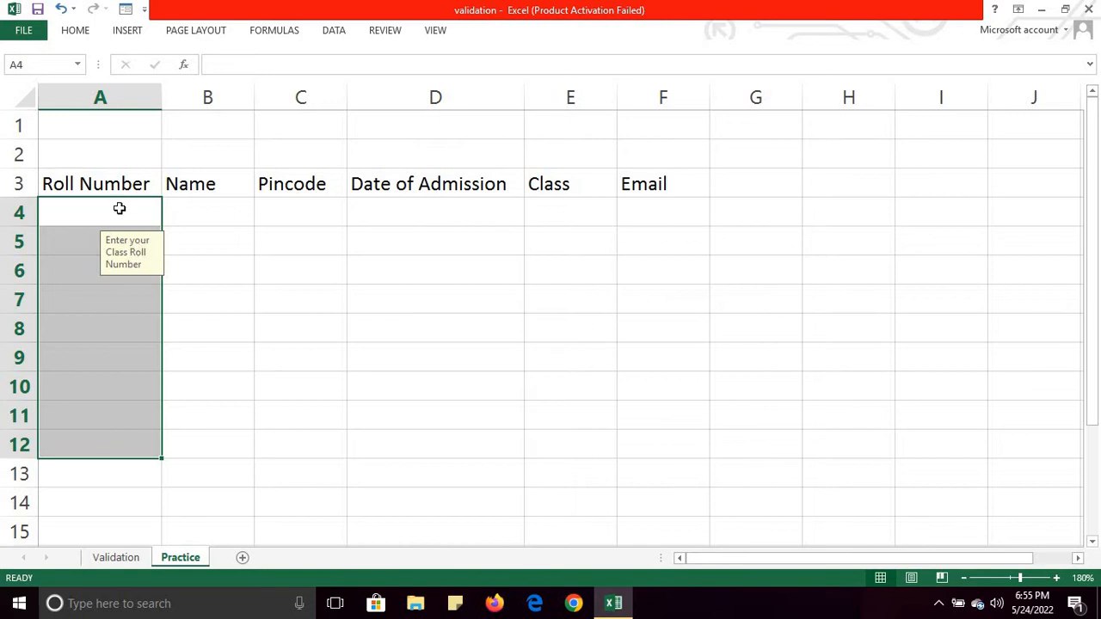
# Try to enter roll number 101 in cell A4 to test the new restriction
pyautogui.click(119, 208)
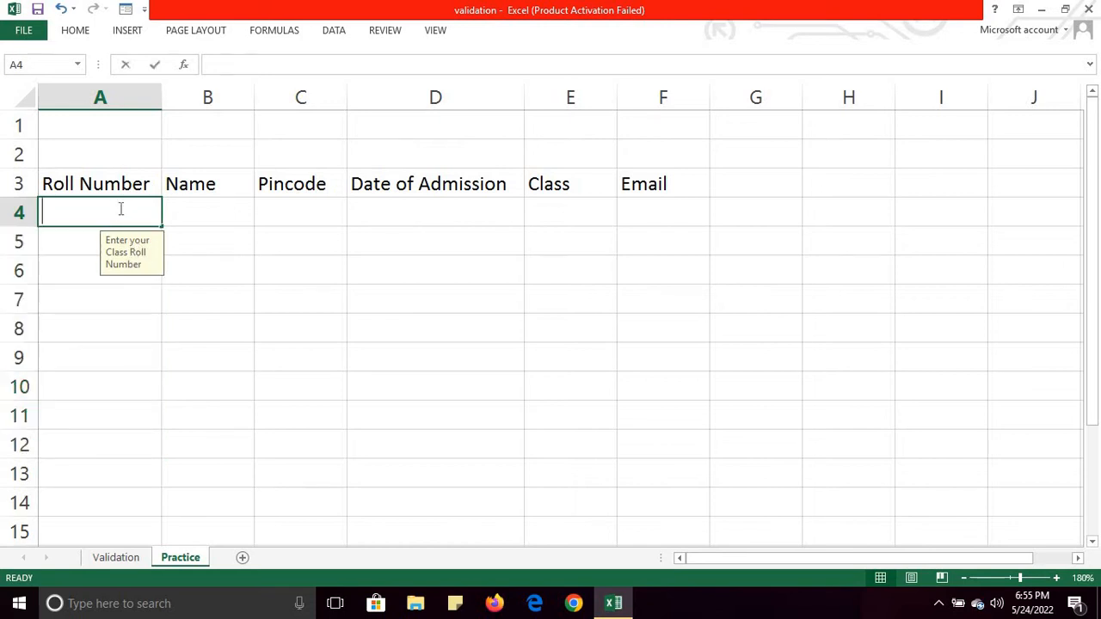
pyautogui.write('101')
pyautogui.press('Return')
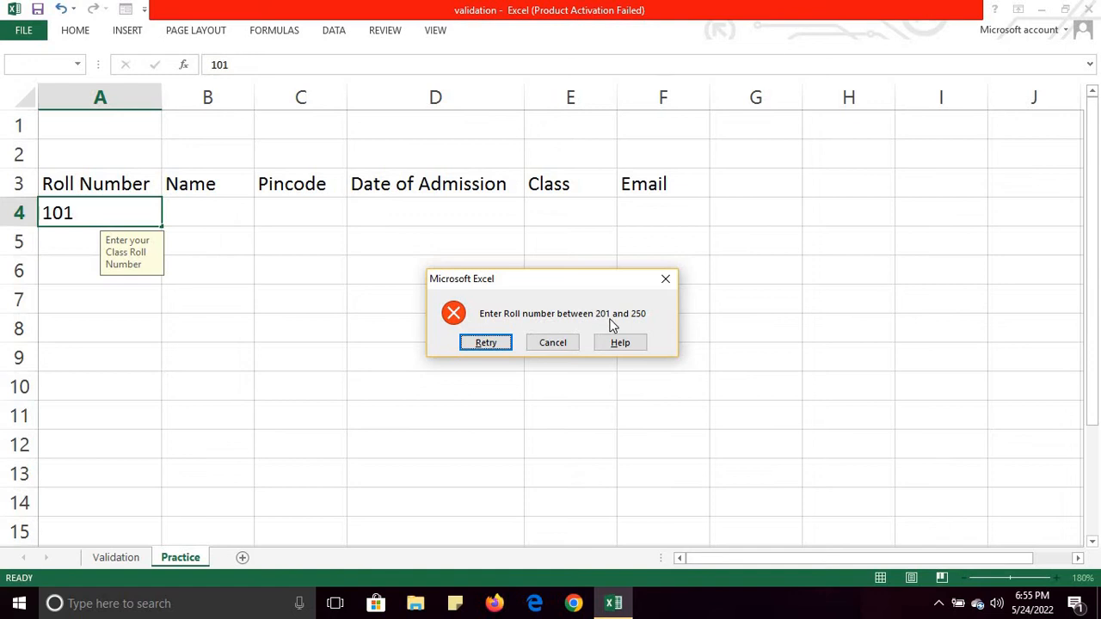
# Retry the rejected entry and set the roll number in cell A4 to 210
pyautogui.click(486, 342)
pyautogui.write('210')
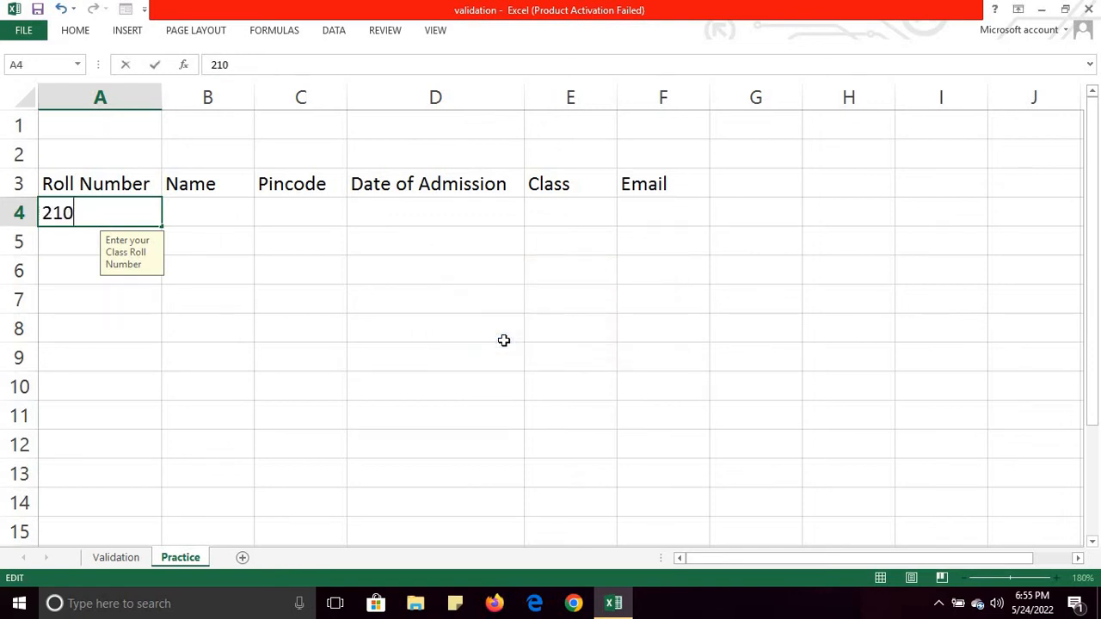
pyautogui.press('Tab')
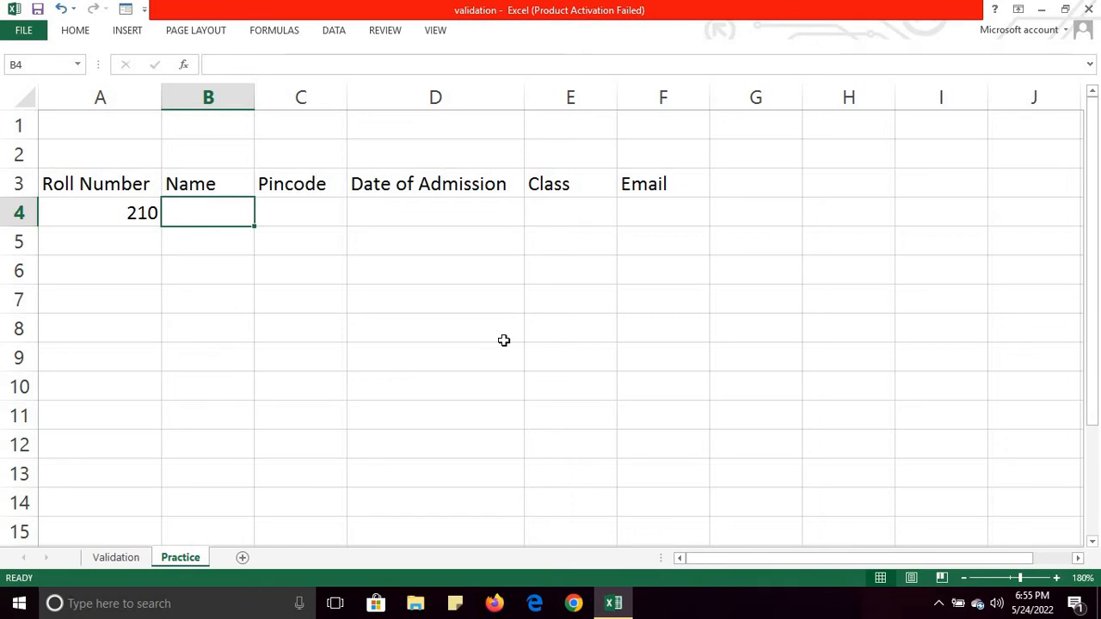
# Restrict the name cells B4:B13 with a data validation rule allowing text length between 3 and 20
pyautogui.moveTo(229, 210); pyautogui.dragTo(218, 470)
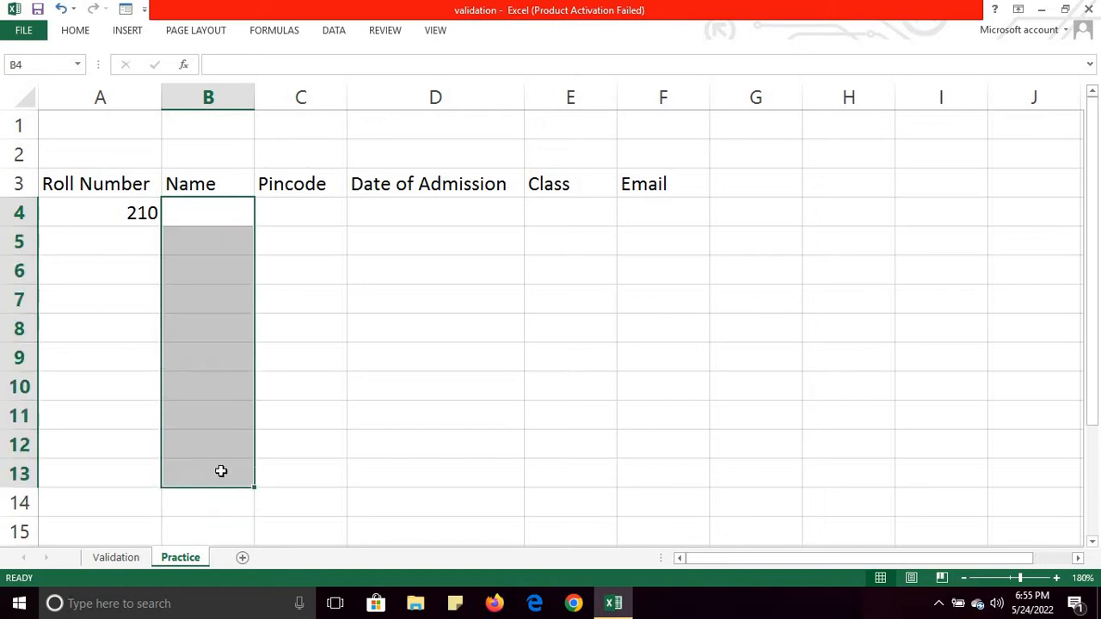
pyautogui.click(336, 30)
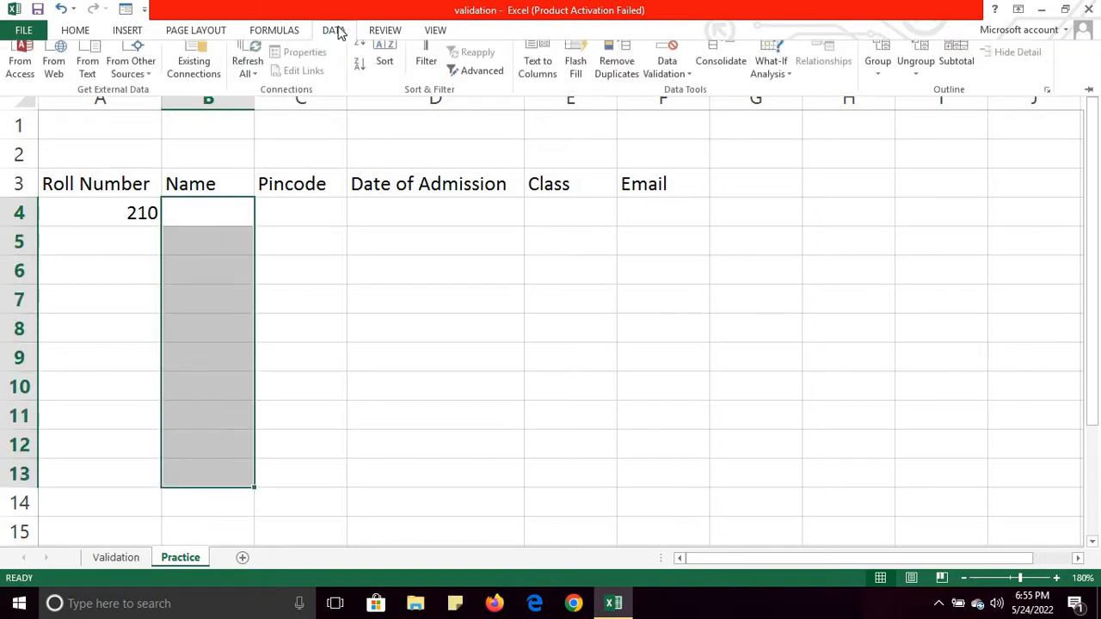
pyautogui.click(669, 85)
pyautogui.click(690, 110)
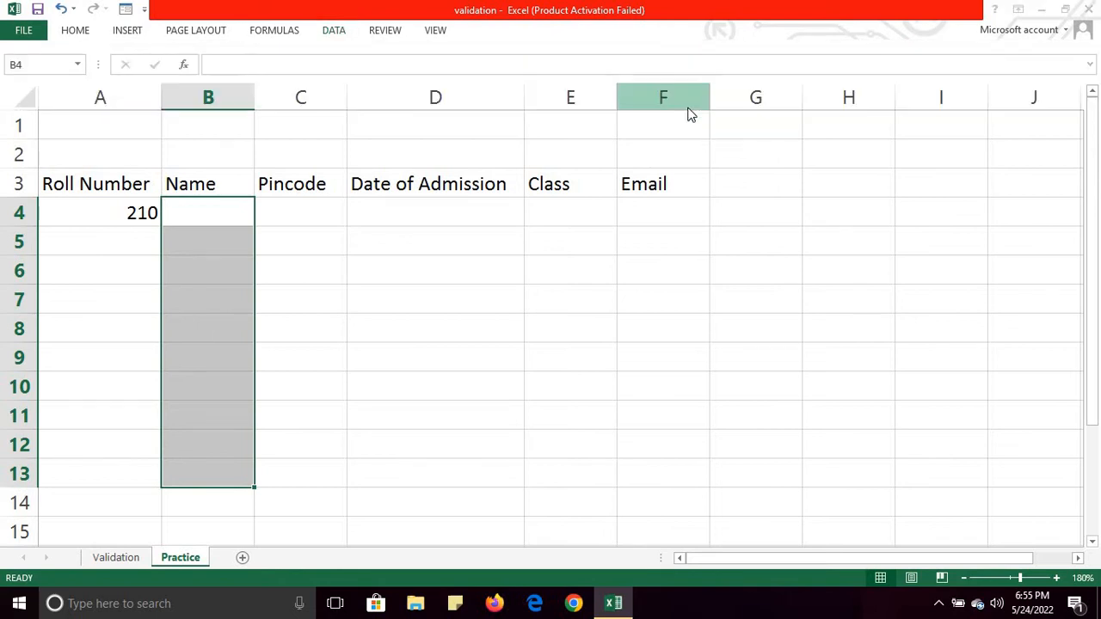
pyautogui.click(421, 225)
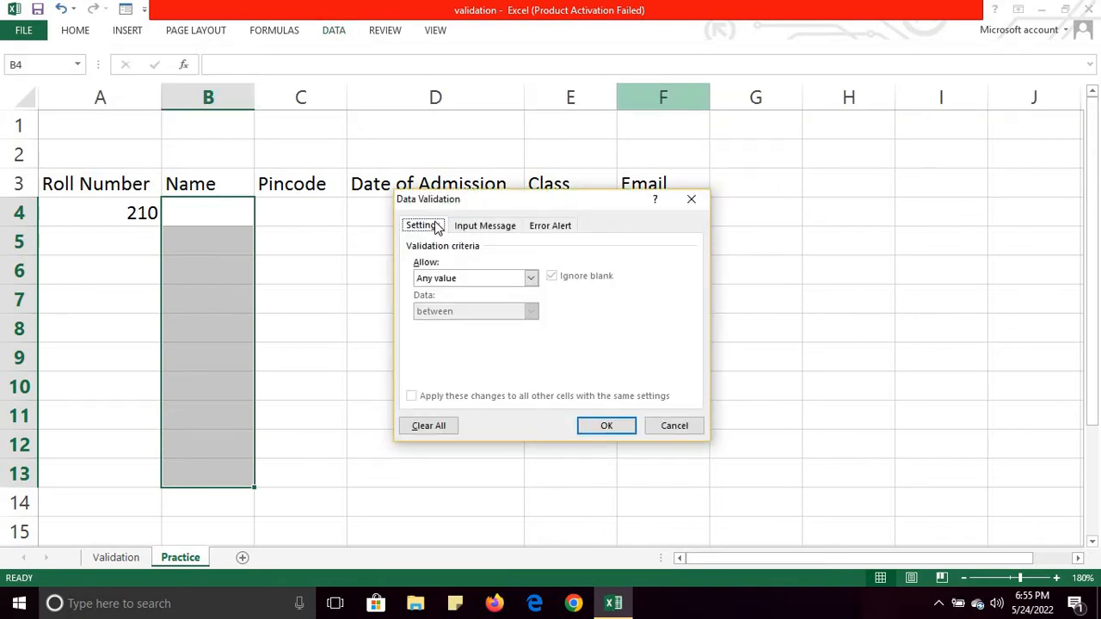
pyautogui.click(482, 282)
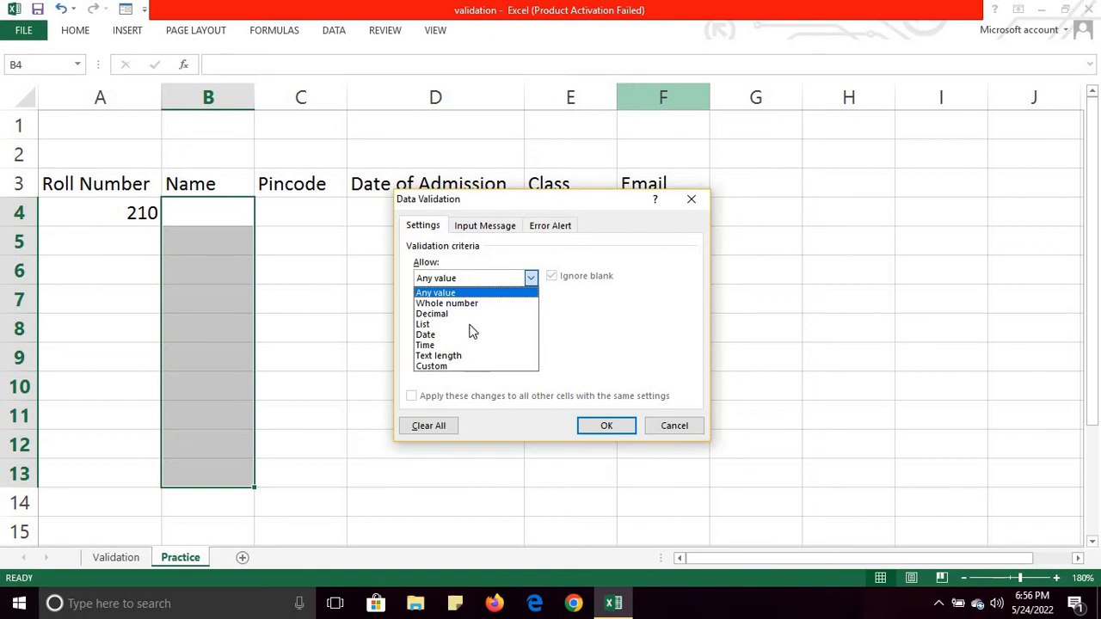
pyautogui.click(463, 356)
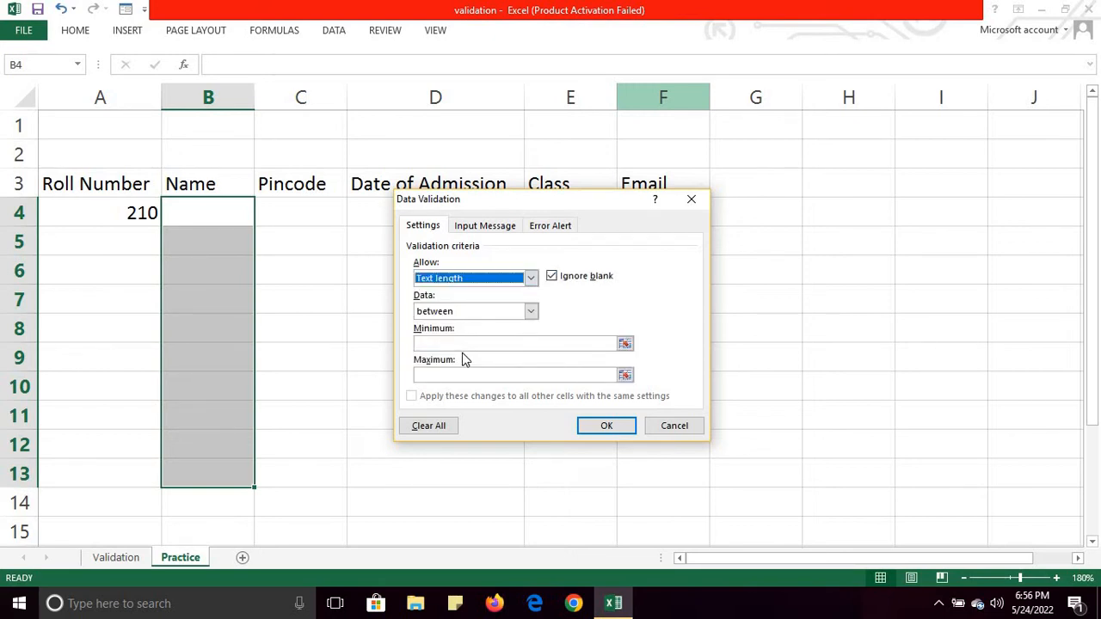
pyautogui.click(465, 345)
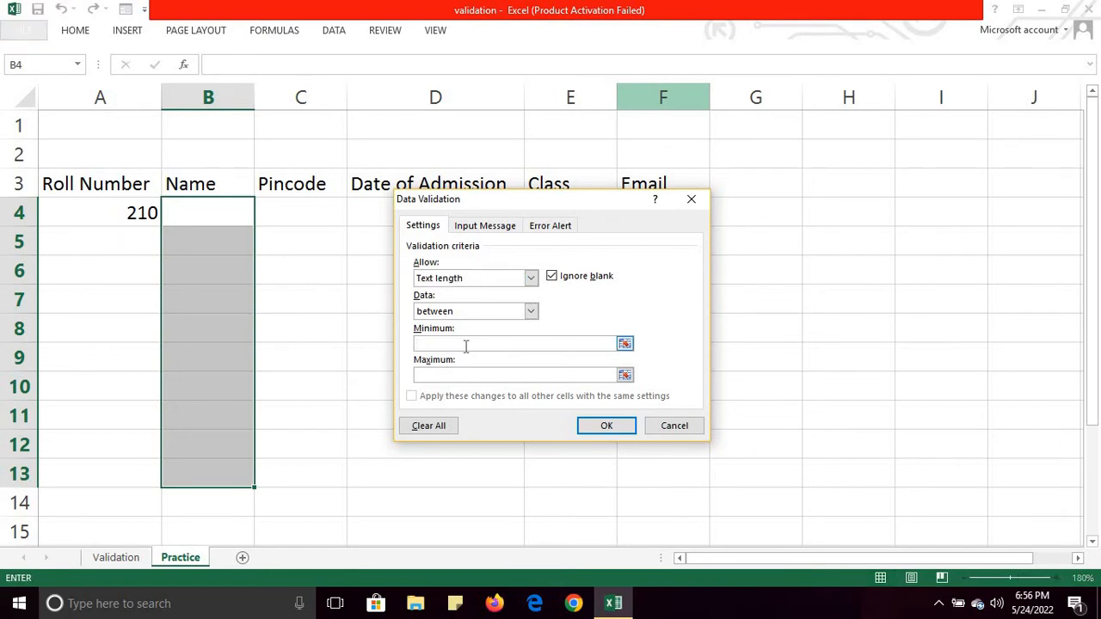
pyautogui.write('3')
pyautogui.click(462, 375)
pyautogui.write('20')
# Add the Stop error message "Name must be more than 2 characters" and apply the name validation rule
pyautogui.click(487, 229)
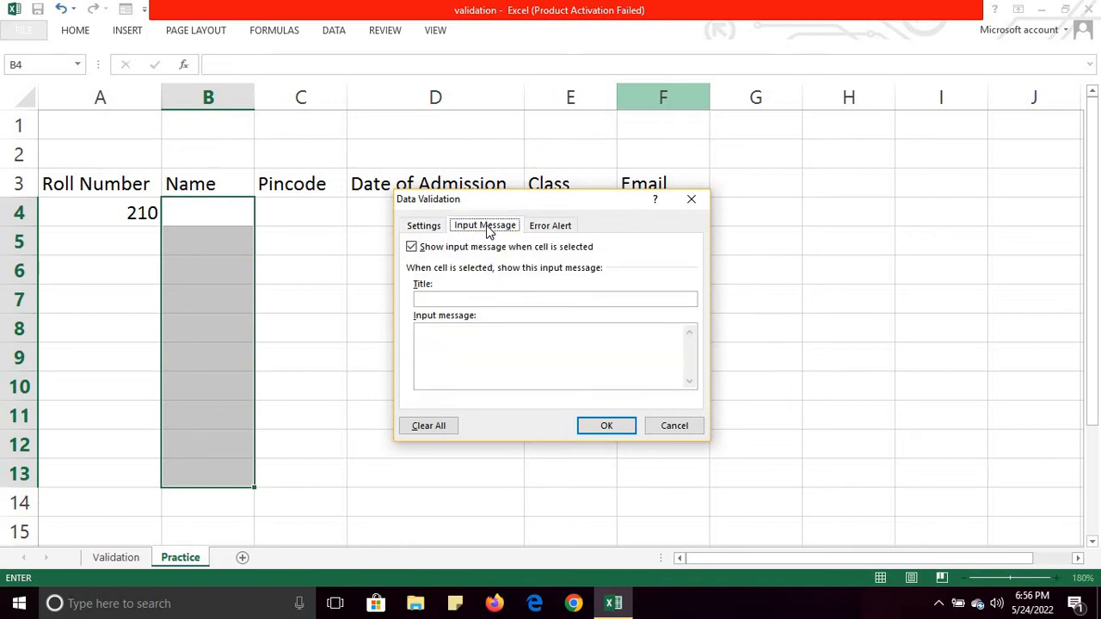
pyautogui.click(545, 230)
pyautogui.click(495, 231)
pyautogui.click(430, 229)
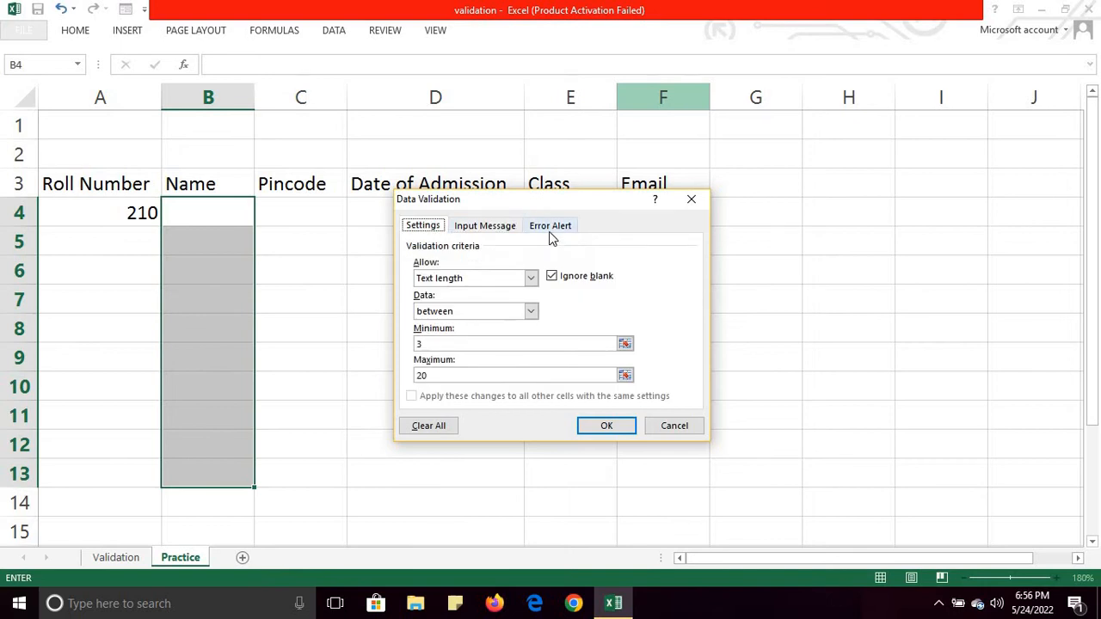
pyautogui.click(548, 227)
pyautogui.click(578, 353)
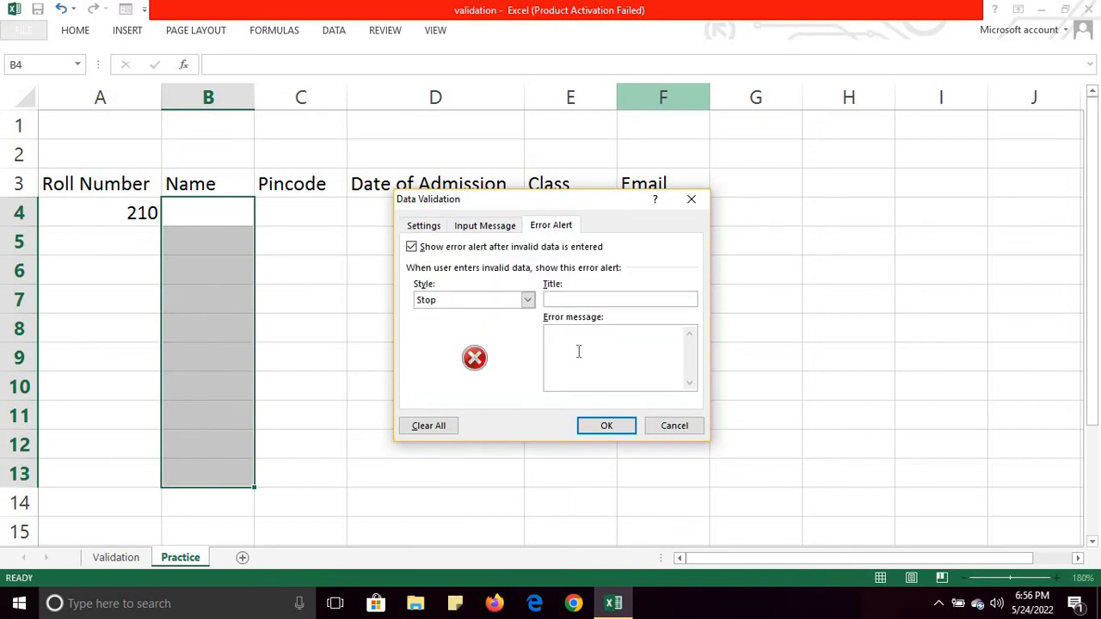
pyautogui.write('Name must be more than 2 characters')
pyautogui.click(421, 225)
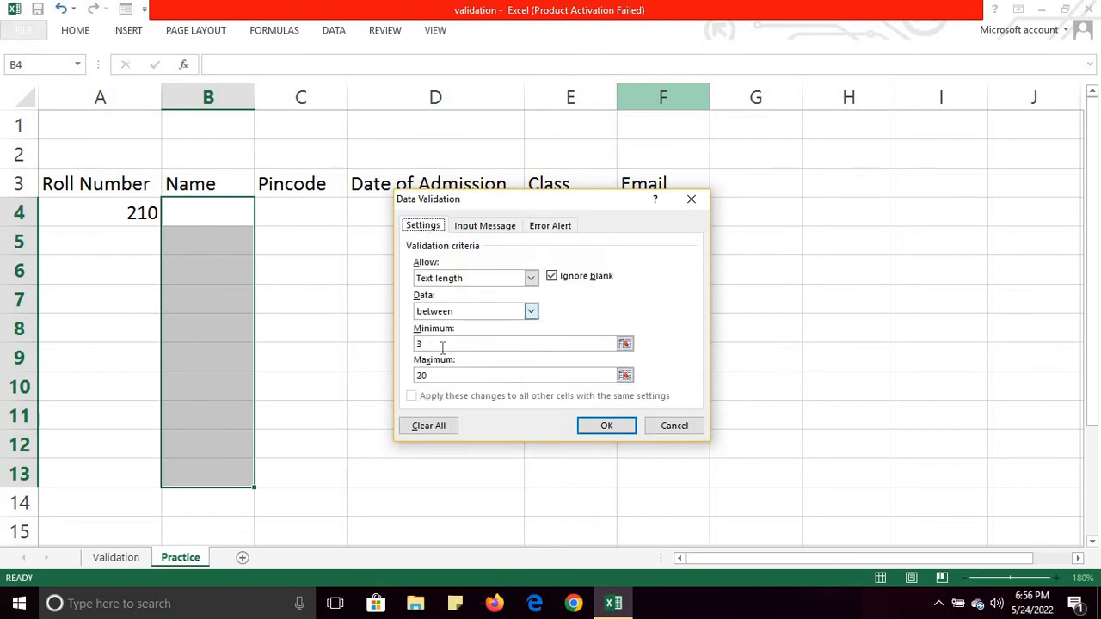
pyautogui.click(607, 427)
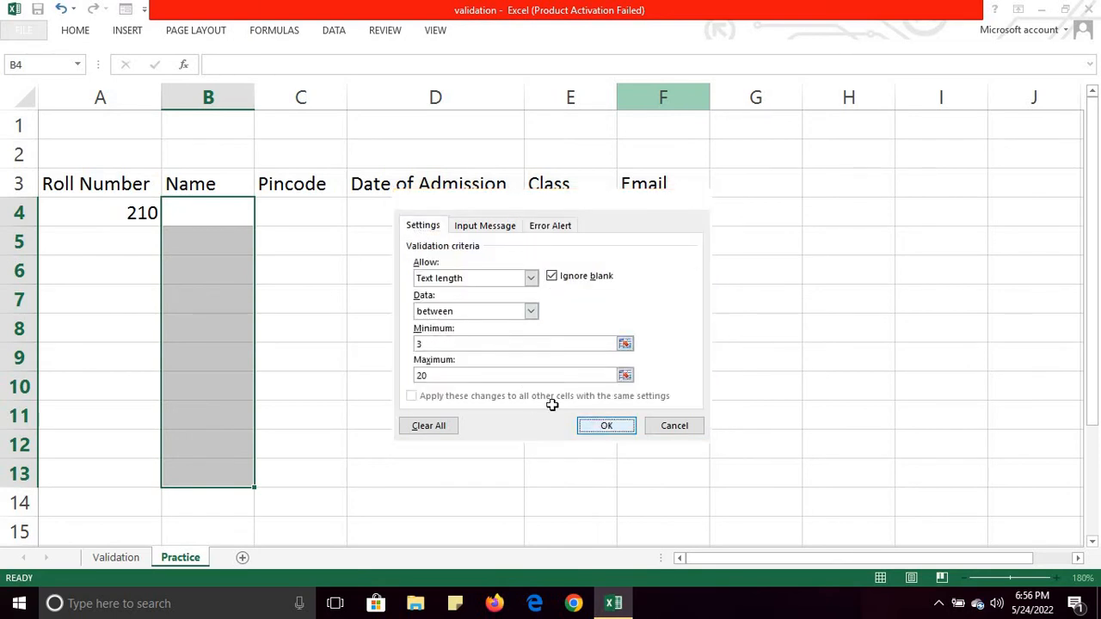
# Try to enter a two-letter name in cell B4 to test the text length rule
pyautogui.click(232, 214)
pyautogui.write('Pa')
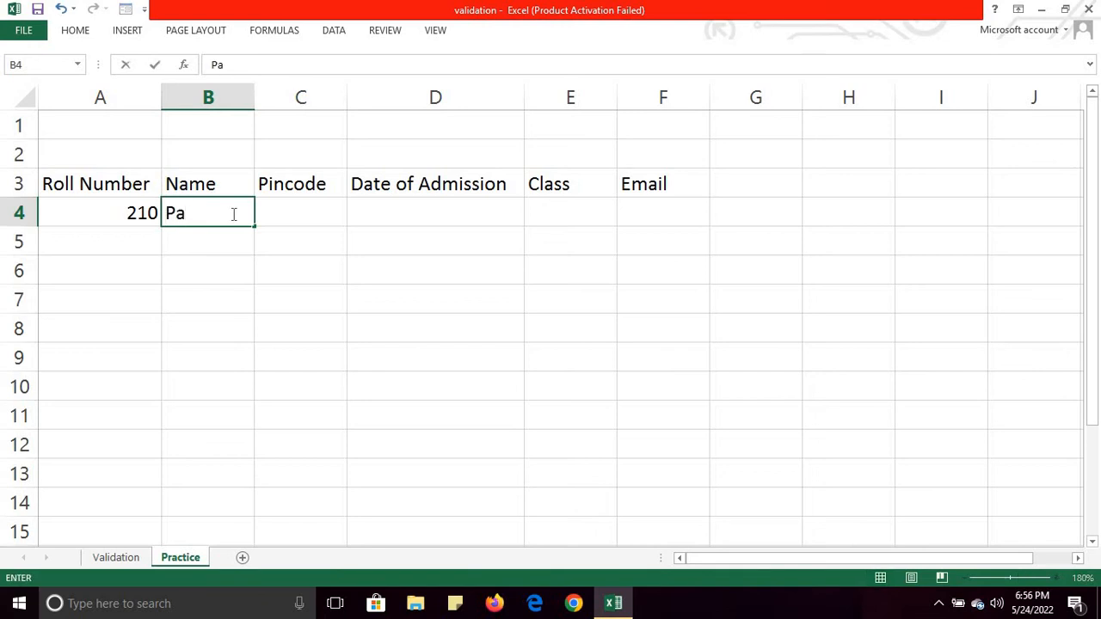
pyautogui.press('Return')
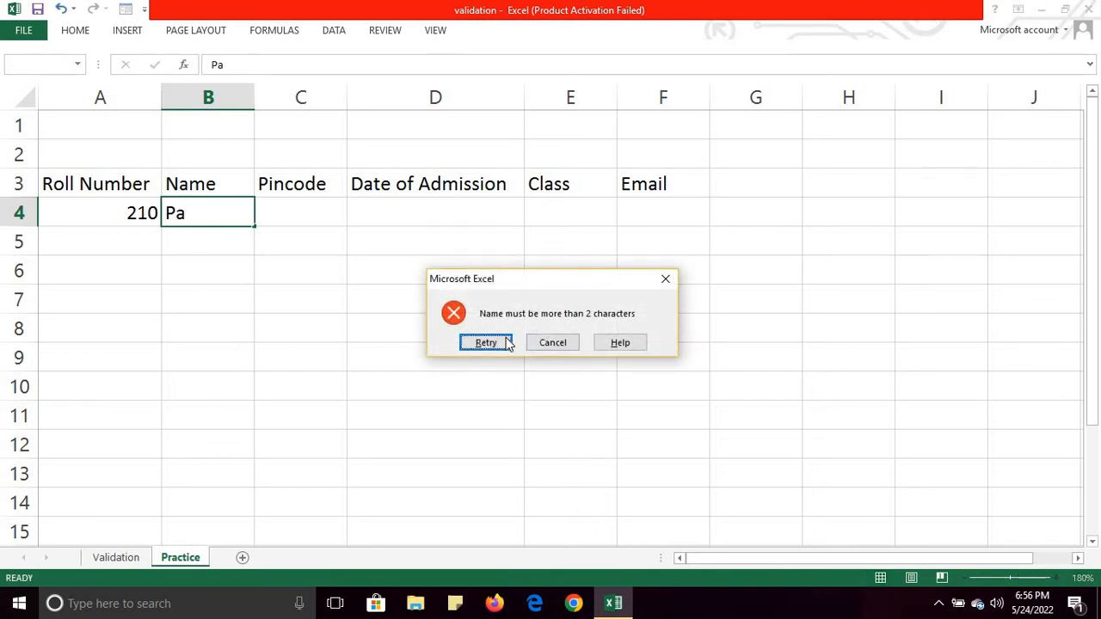
# Retry the rejected entry and complete the student's first name in cell B4
pyautogui.click(484, 342)
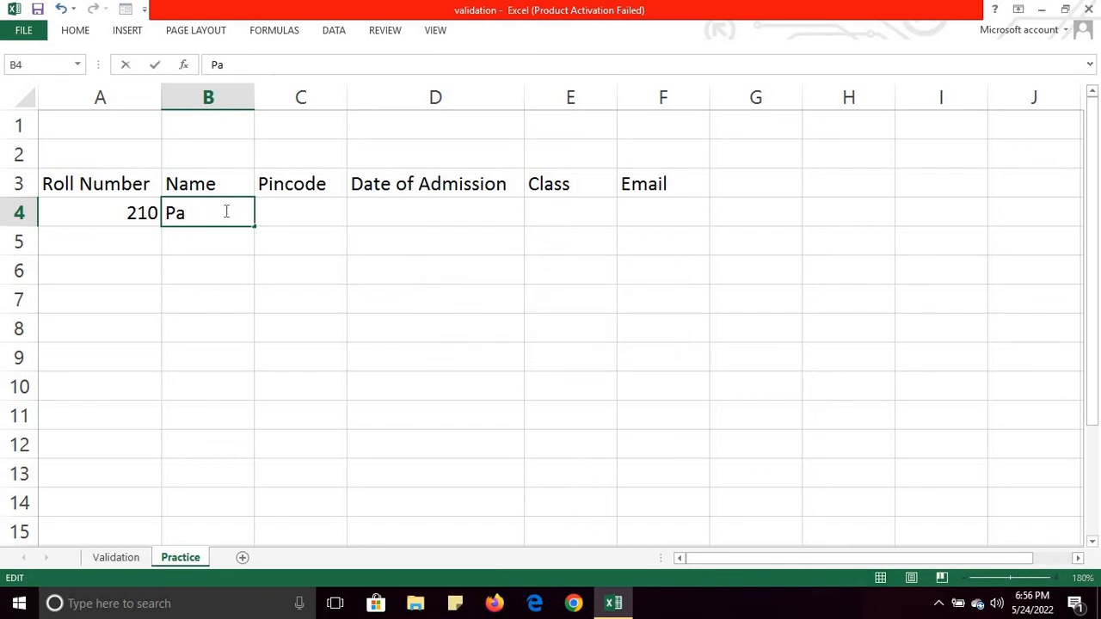
pyautogui.write('nkaj')
pyautogui.press('Tab')
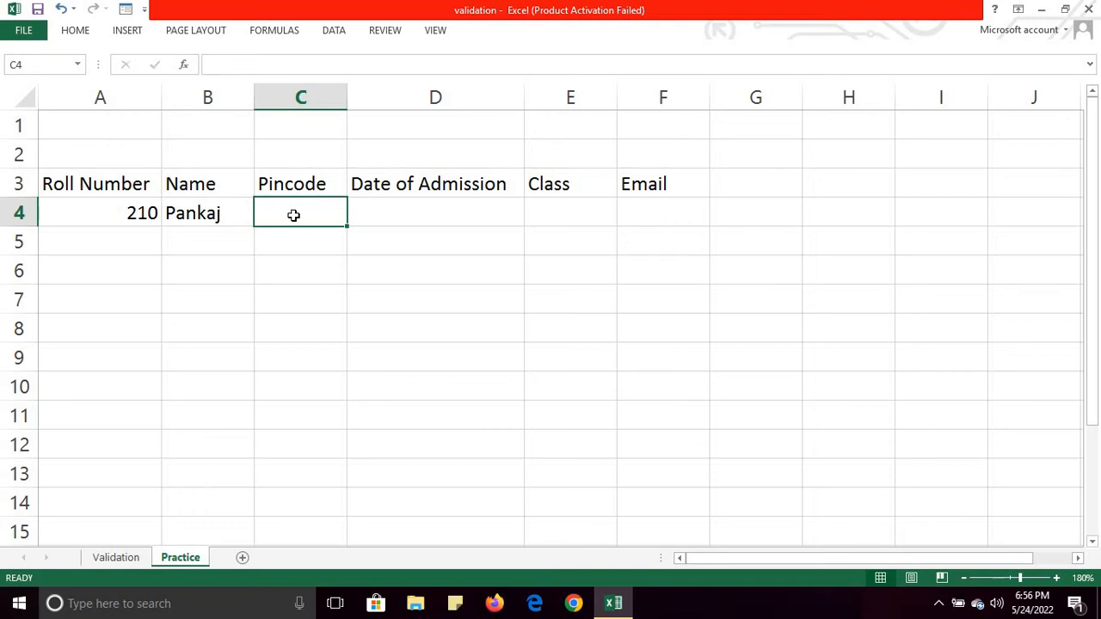
# Start a data validation rule for the pincode cells C4:C11 with Custom as the allowed type
pyautogui.moveTo(293, 224); pyautogui.dragTo(302, 417)
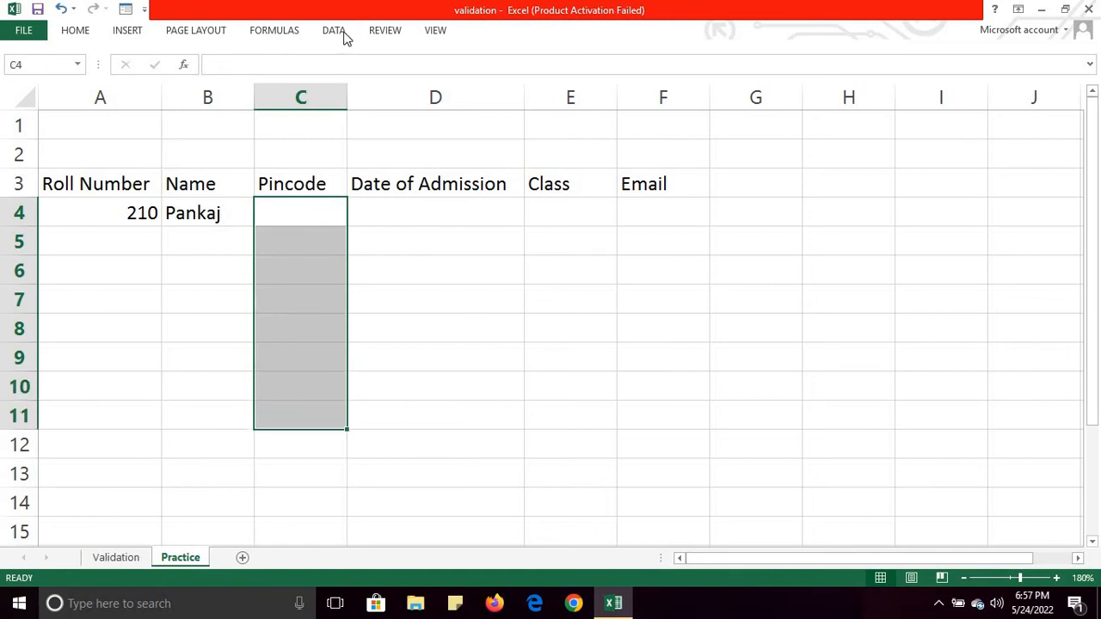
pyautogui.click(342, 32)
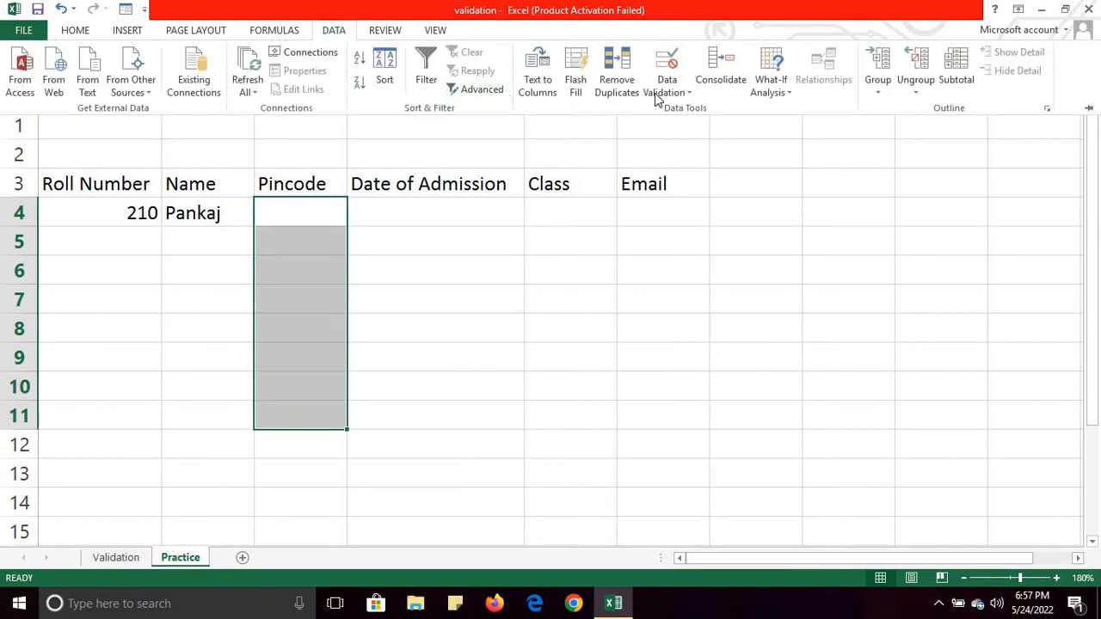
pyautogui.click(684, 97)
pyautogui.click(694, 115)
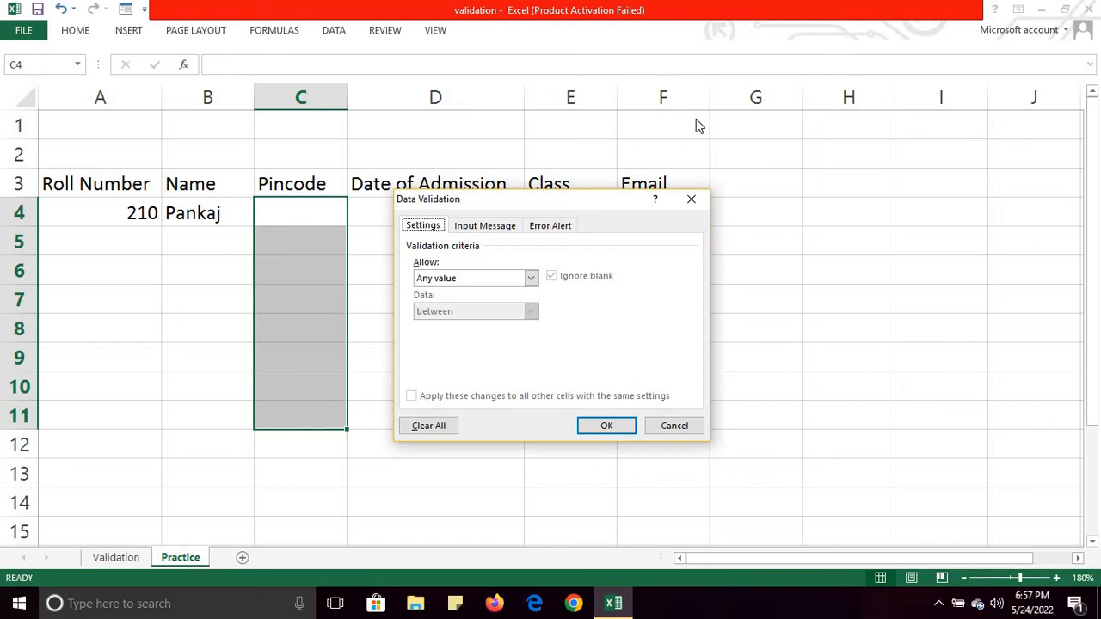
pyautogui.click(531, 281)
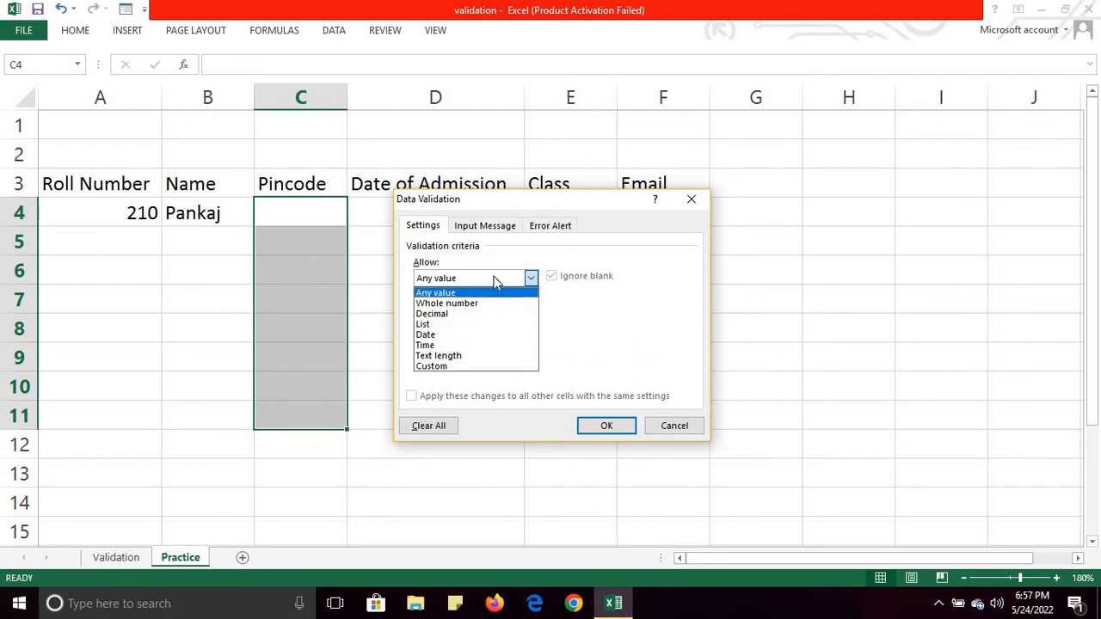
pyautogui.click(460, 367)
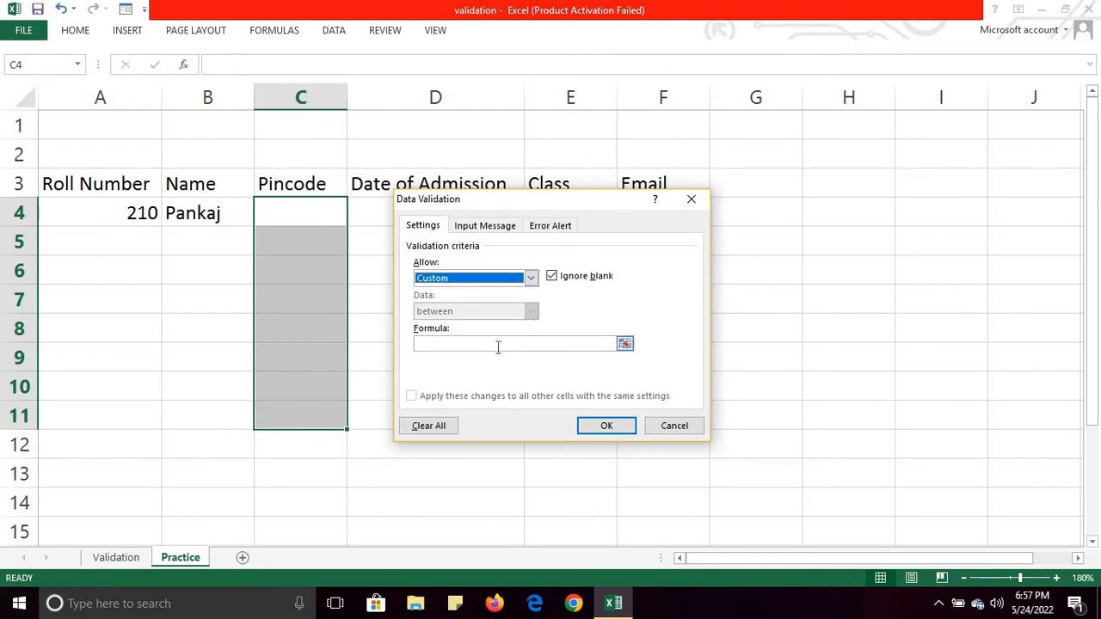
# Enter the validation formula =and(isnumber(c4),len(c4)=6) for the pincode cells
pyautogui.click(497, 347)
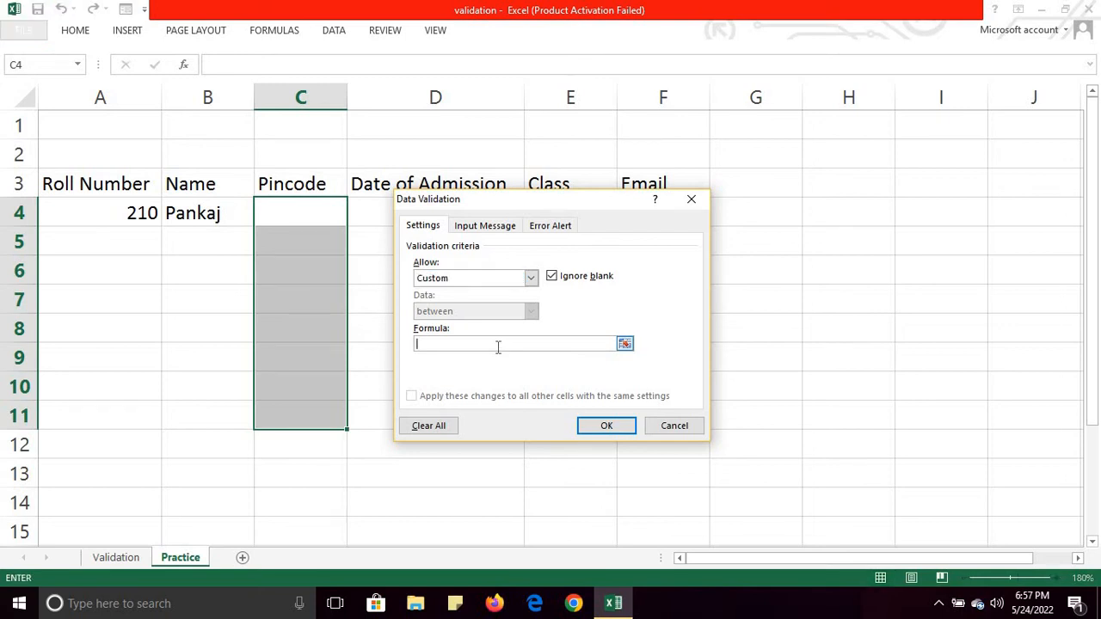
pyautogui.write('=and(isnumber(')
pyautogui.press('Left')
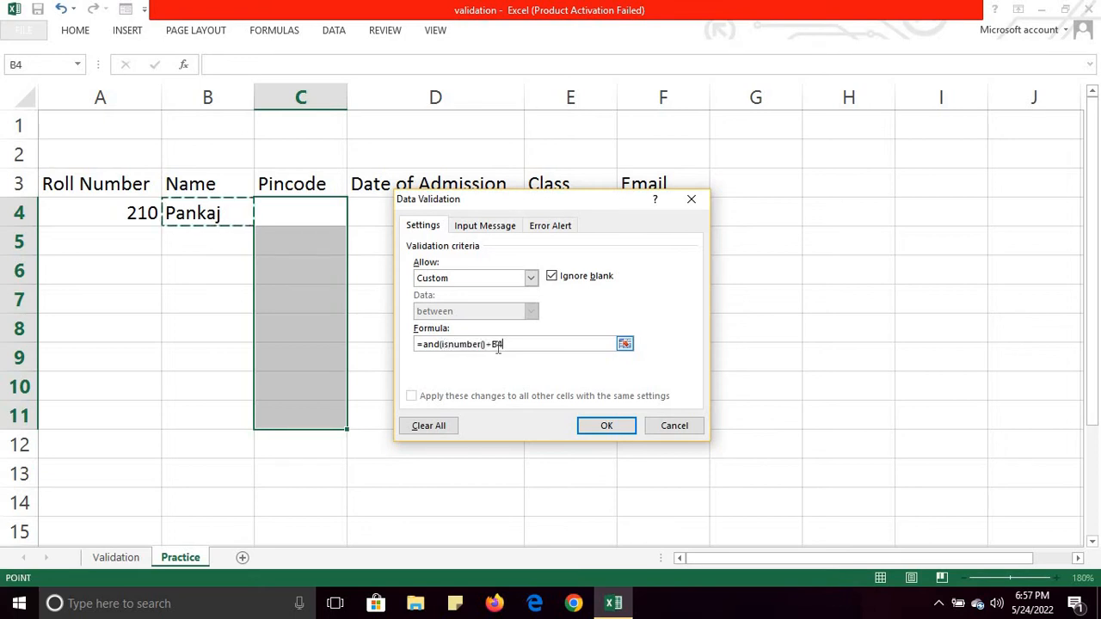
pyautogui.press('BackSpace')
pyautogui.press('BackSpace')
pyautogui.press('BackSpace')
pyautogui.press('BackSpace')
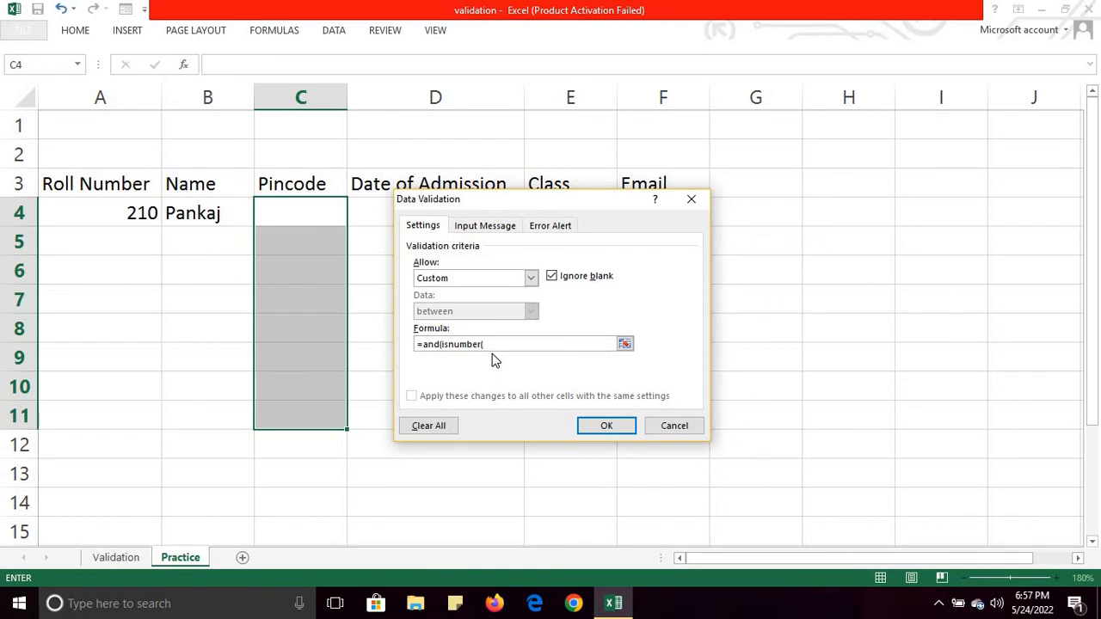
pyautogui.write('c4),len(c4)=6)')
# Review the isnumber and len parts of the pincode formula and apply the validation rule
pyautogui.moveTo(442, 346); pyautogui.dragTo(495, 347)
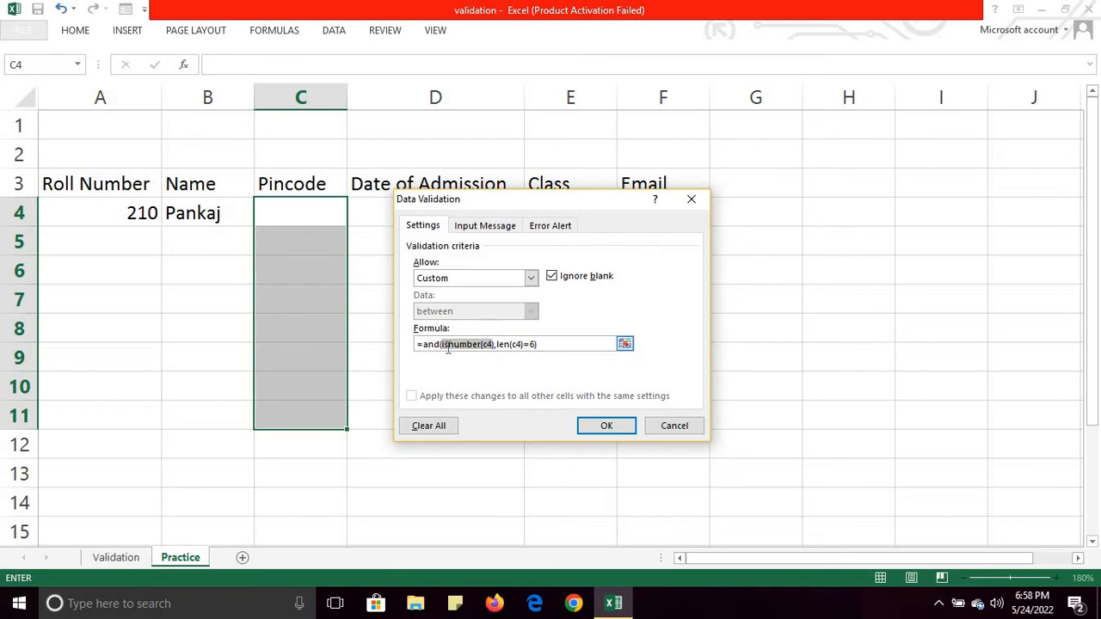
pyautogui.click(446, 345)
pyautogui.moveTo(445, 345); pyautogui.dragTo(519, 346)
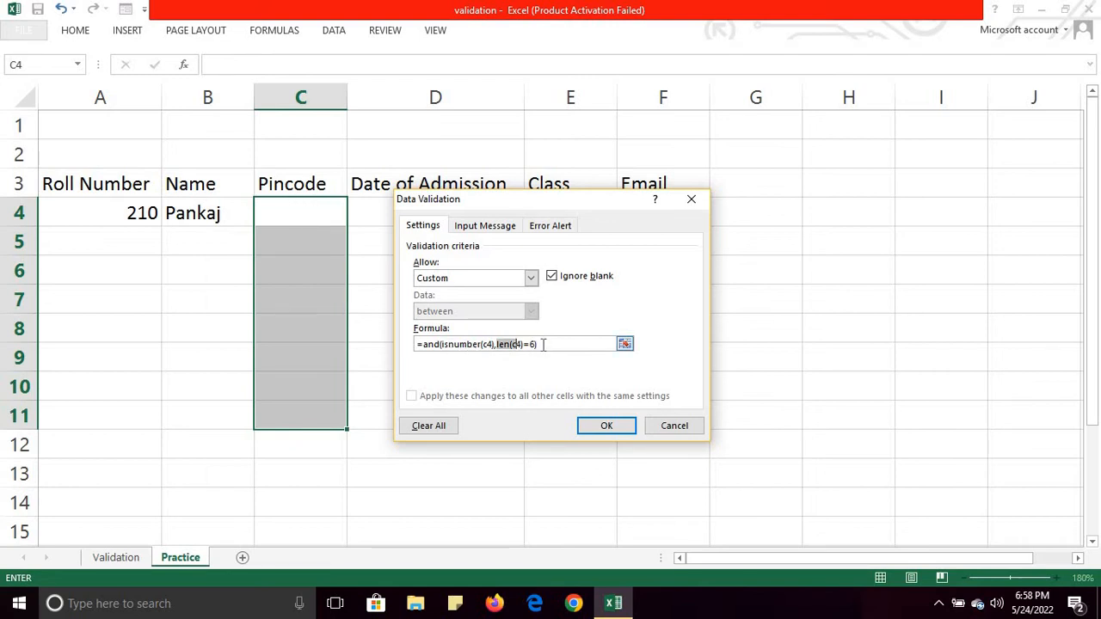
pyautogui.click(493, 344)
pyautogui.click(605, 427)
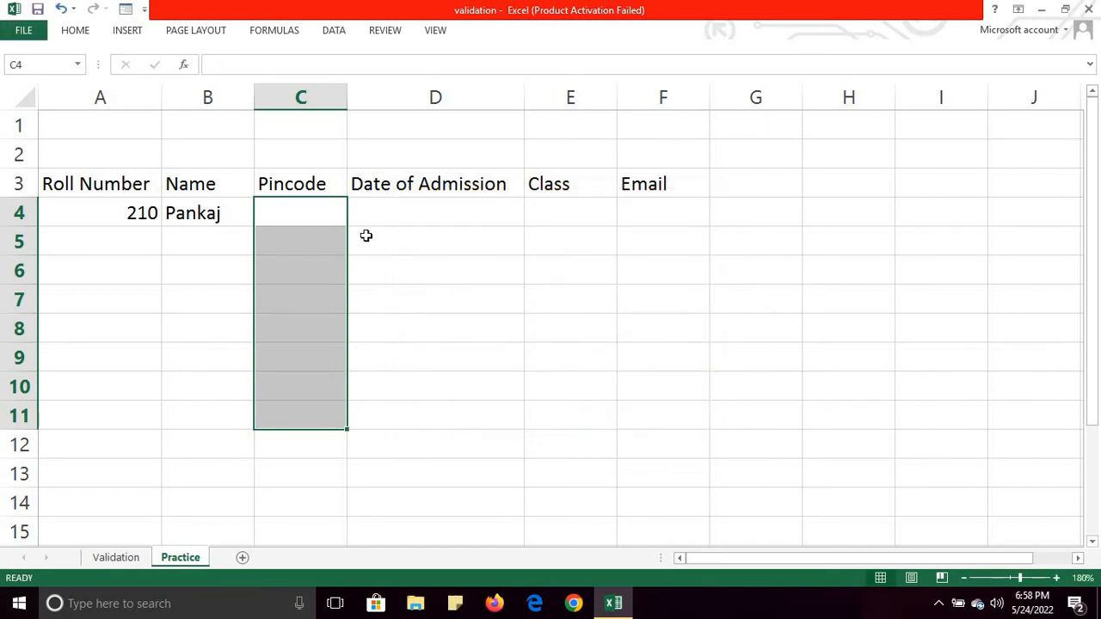
# Try to enter a five-digit pincode in cell C4 to test the custom rule
pyautogui.click(326, 213)
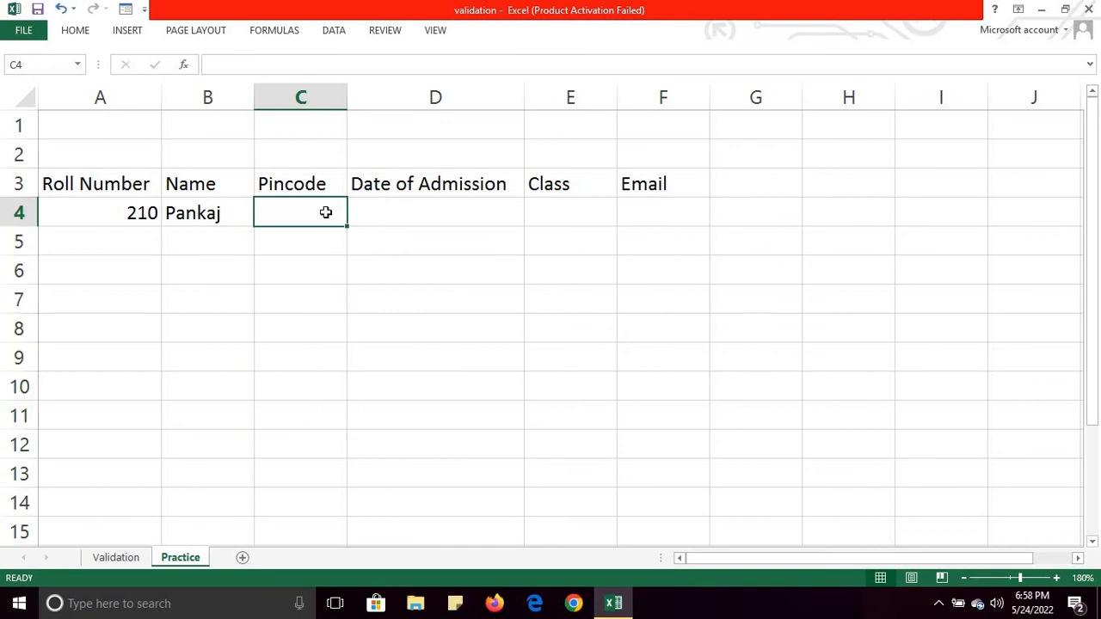
pyautogui.write('123')
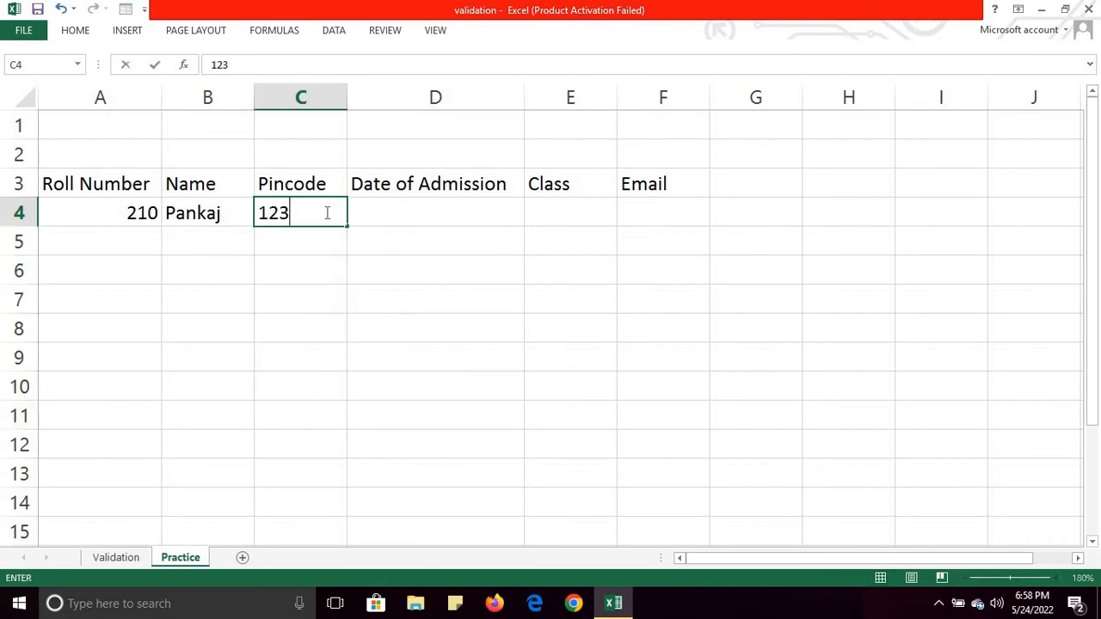
pyautogui.write('45')
pyautogui.press('Return')
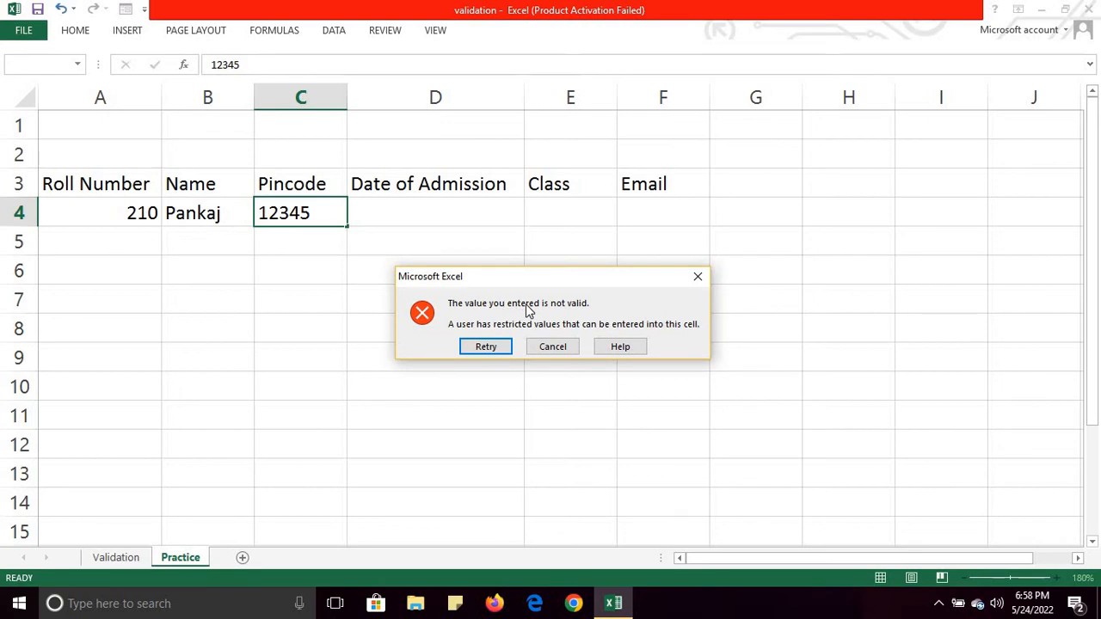
# Retry the rejected entry and extend the pincode in cell C4 to six digits
pyautogui.click(483, 342)
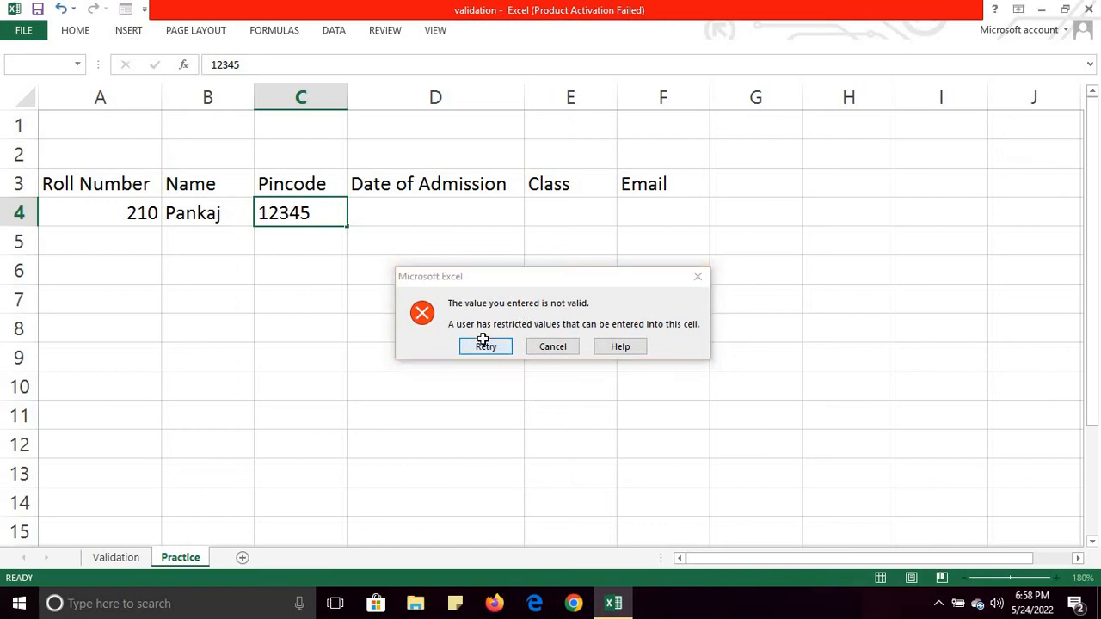
pyautogui.click(334, 214)
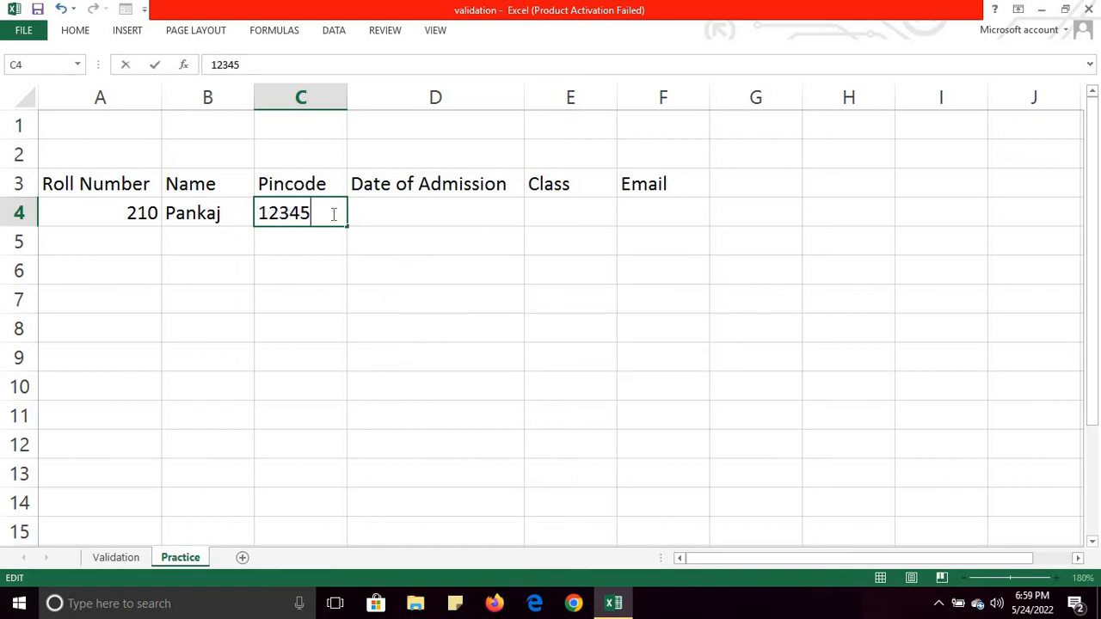
pyautogui.write('6')
pyautogui.click(318, 241)
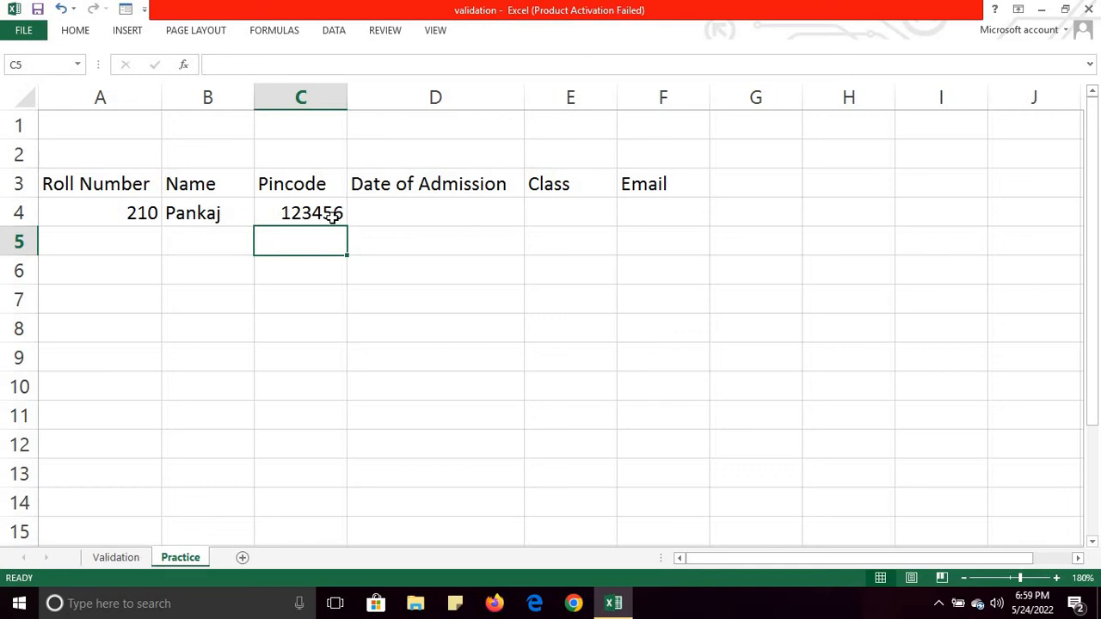
# Format cell D4 under Date of Admission with the Date number format, type *3/14/2012
pyautogui.click(403, 215)
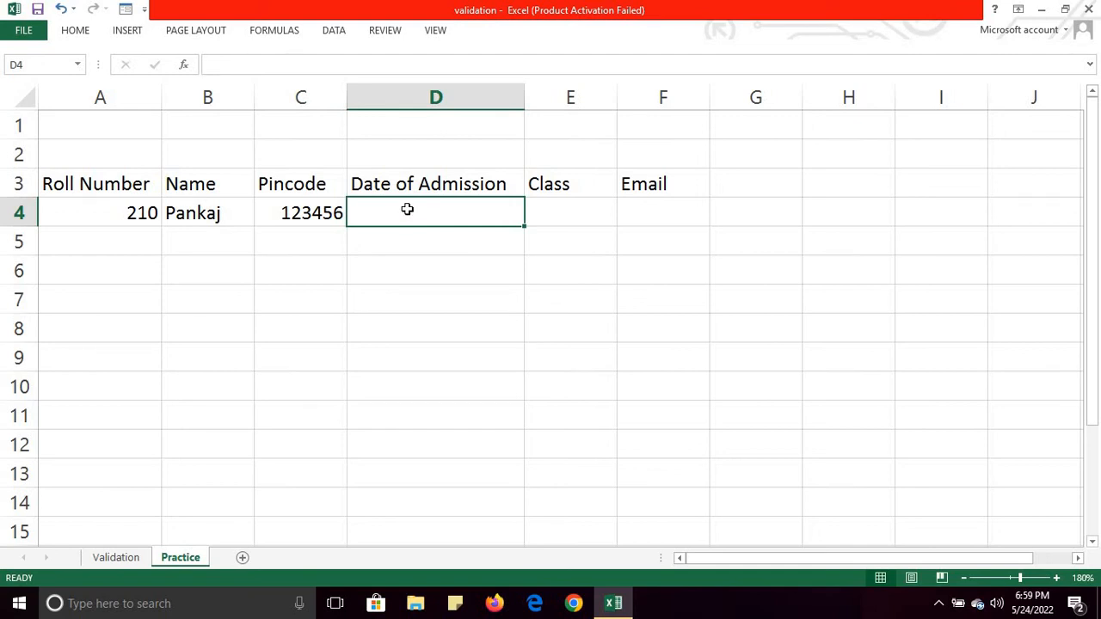
pyautogui.moveTo(403, 215); pyautogui.dragTo(421, 452)
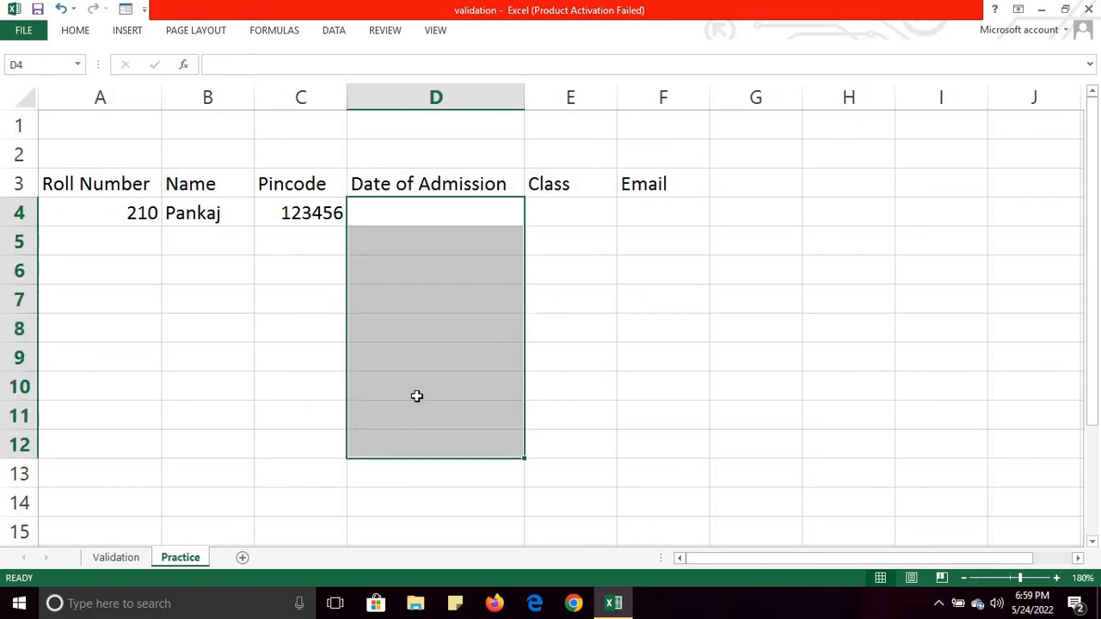
pyautogui.click(416, 396)
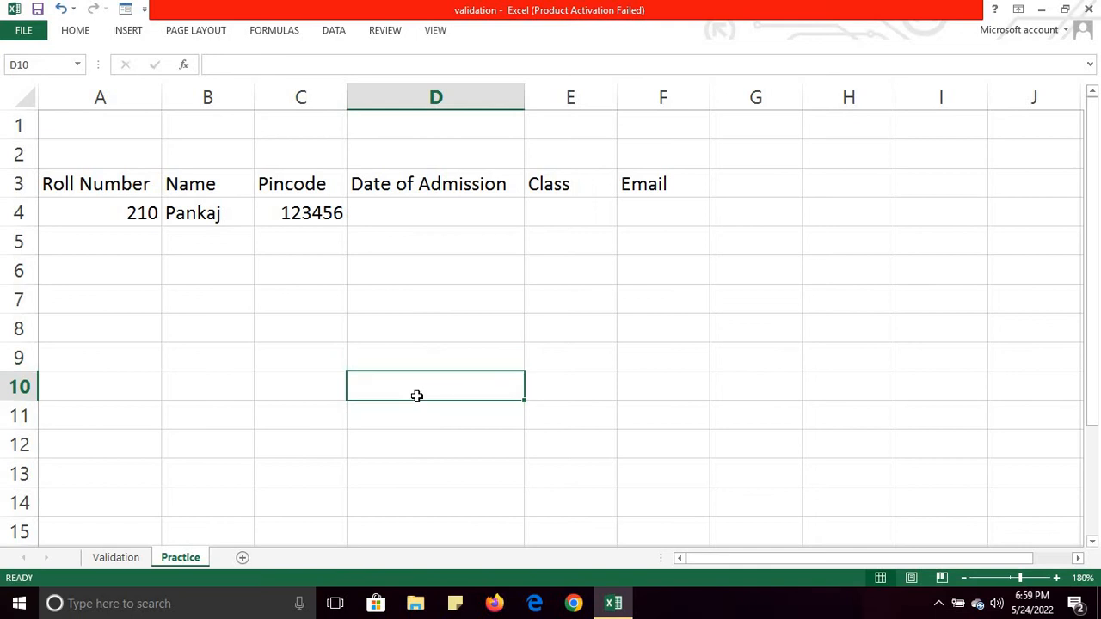
pyautogui.click(416, 202)
pyautogui.rightClick(416, 202)
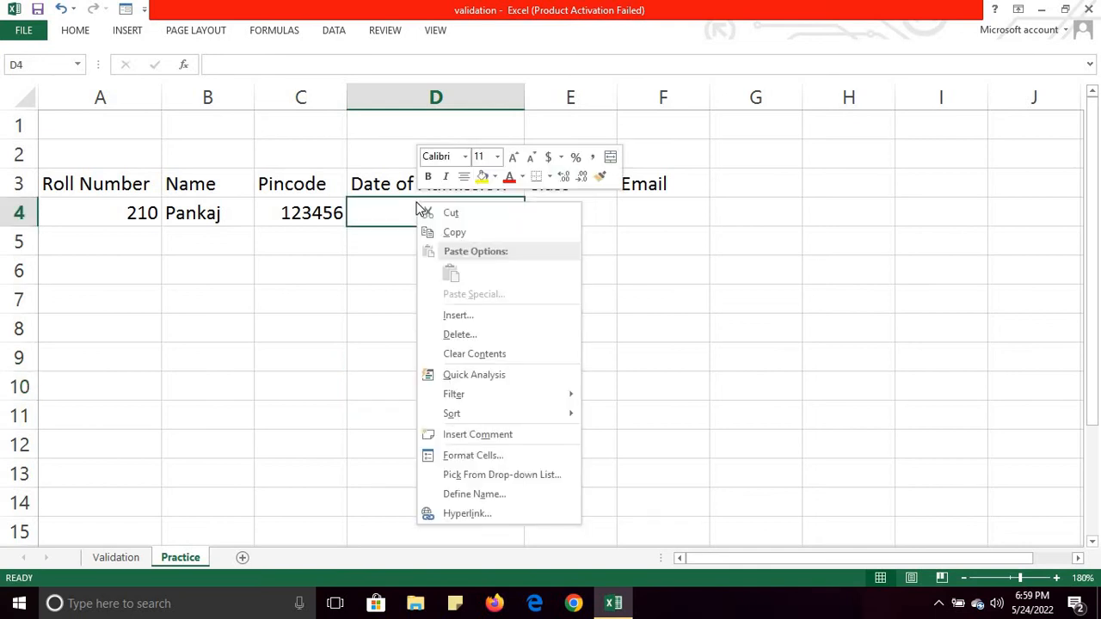
pyautogui.click(489, 458)
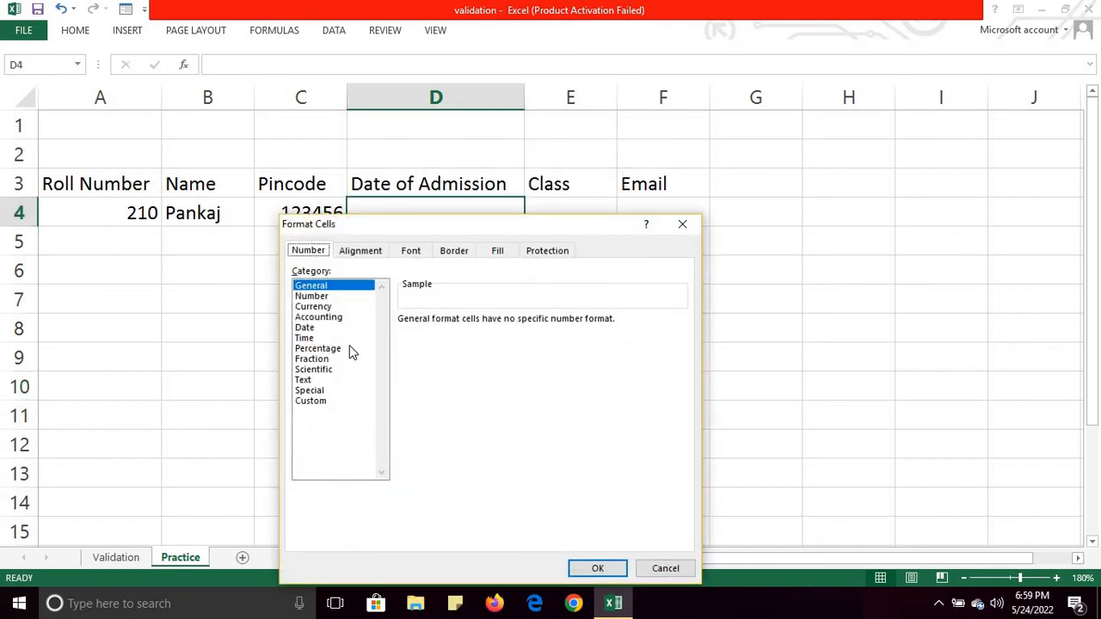
pyautogui.click(306, 327)
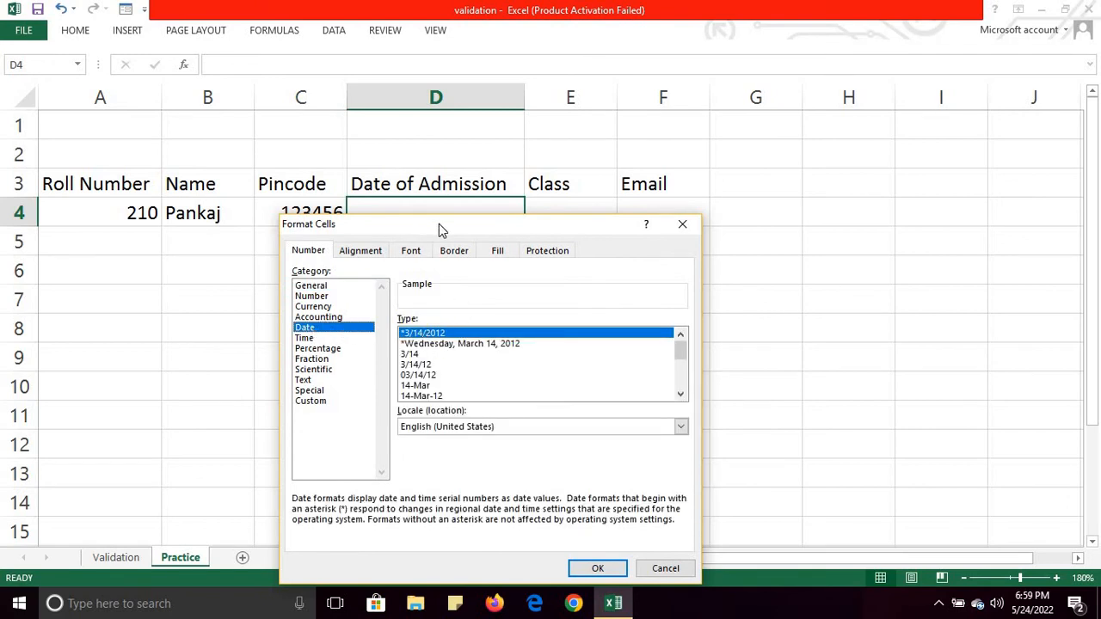
pyautogui.moveTo(422, 227); pyautogui.dragTo(669, 172)
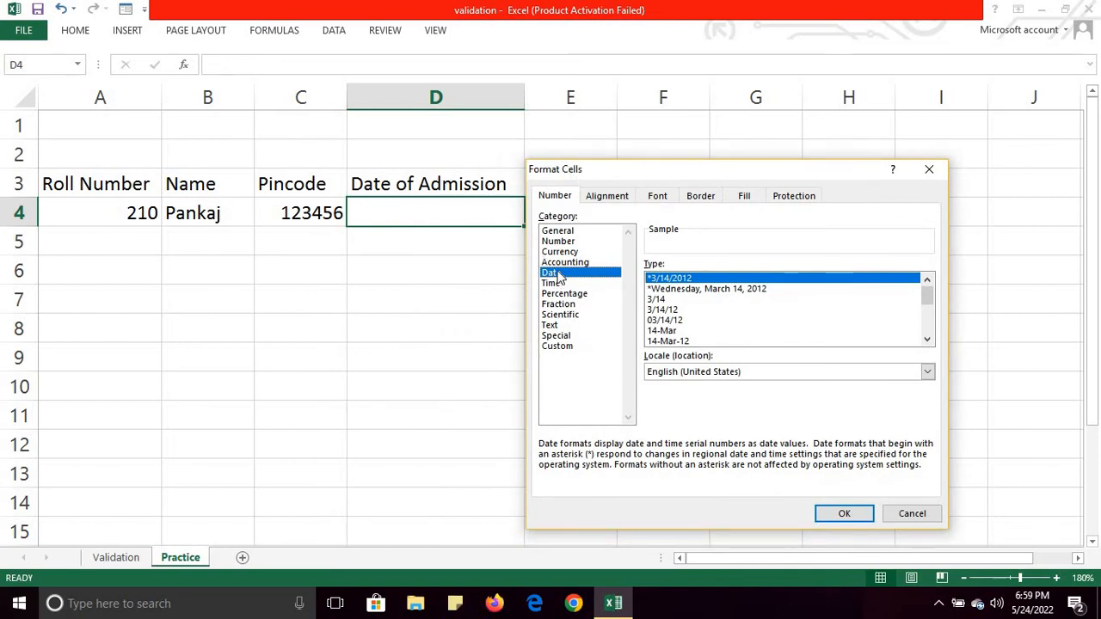
pyautogui.click(844, 513)
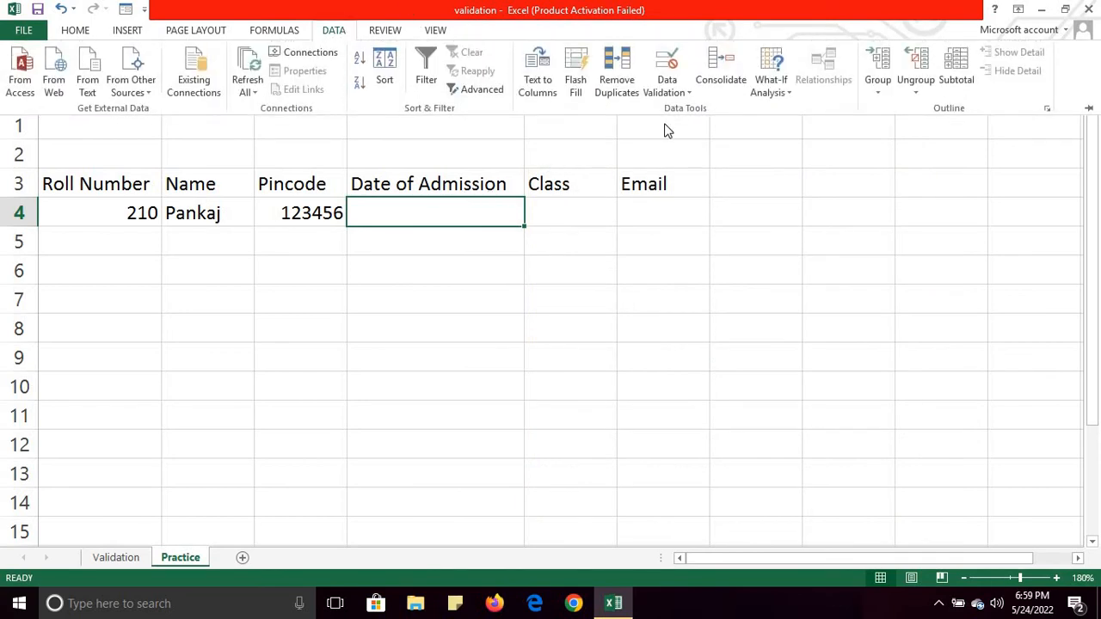
# Create a data validation rule on cell D4 that allows only dates between 1/6/2021 and 1/6/2022
pyautogui.click(673, 93)
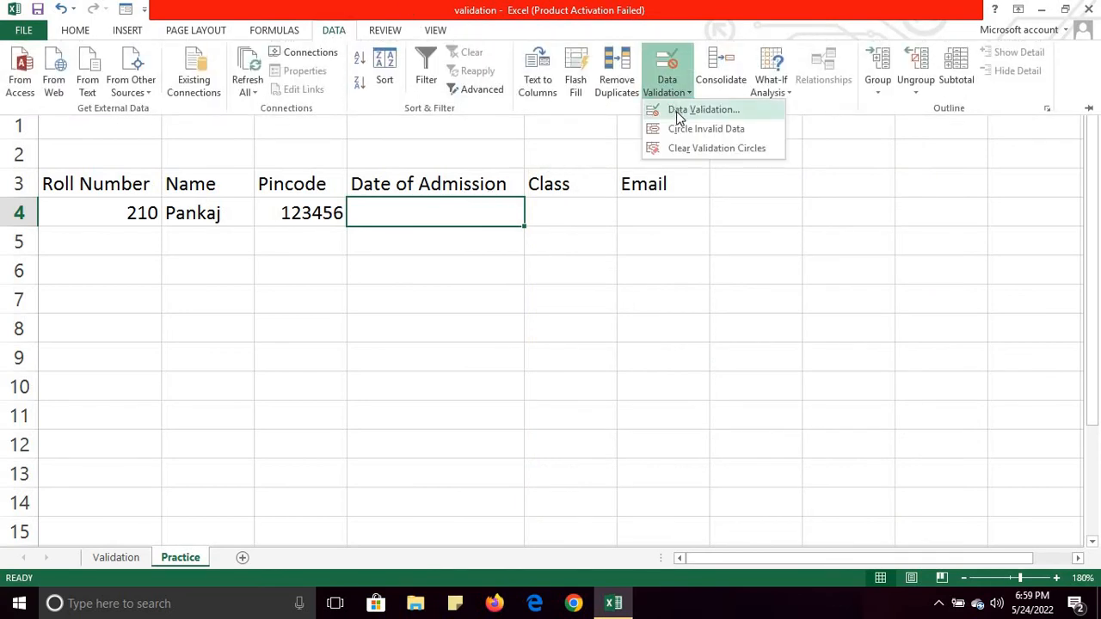
pyautogui.click(675, 109)
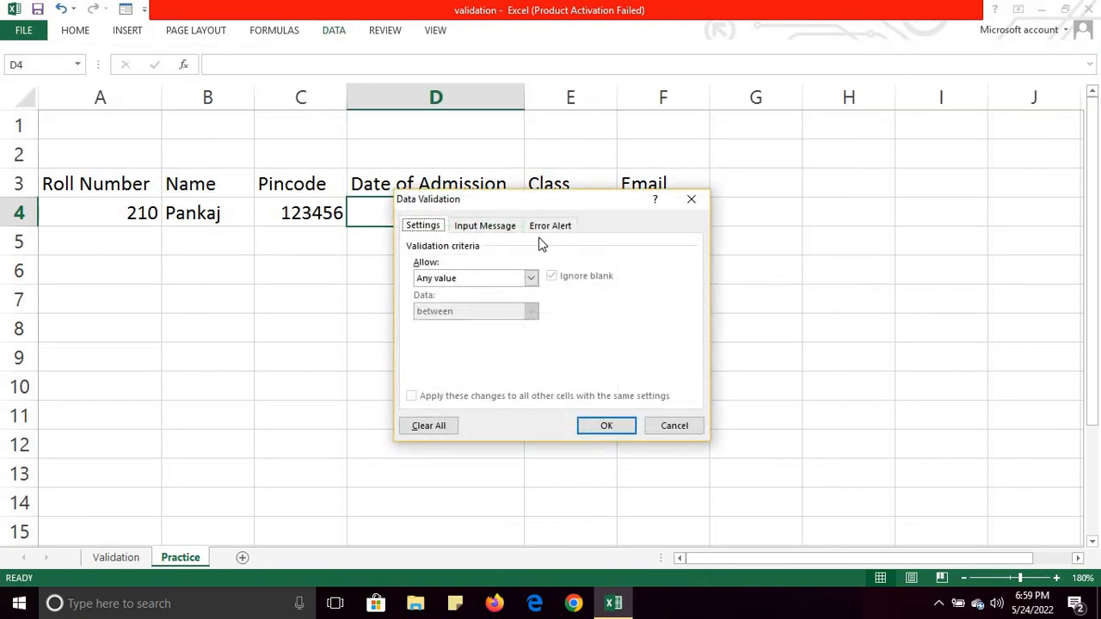
pyautogui.click(530, 278)
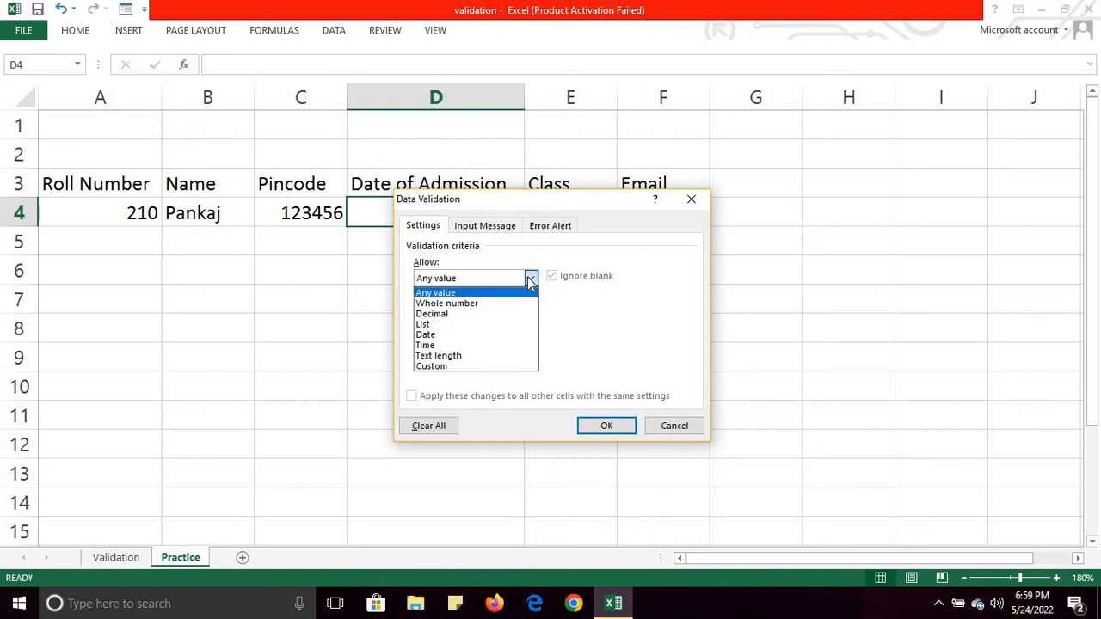
pyautogui.click(466, 337)
pyautogui.click(468, 343)
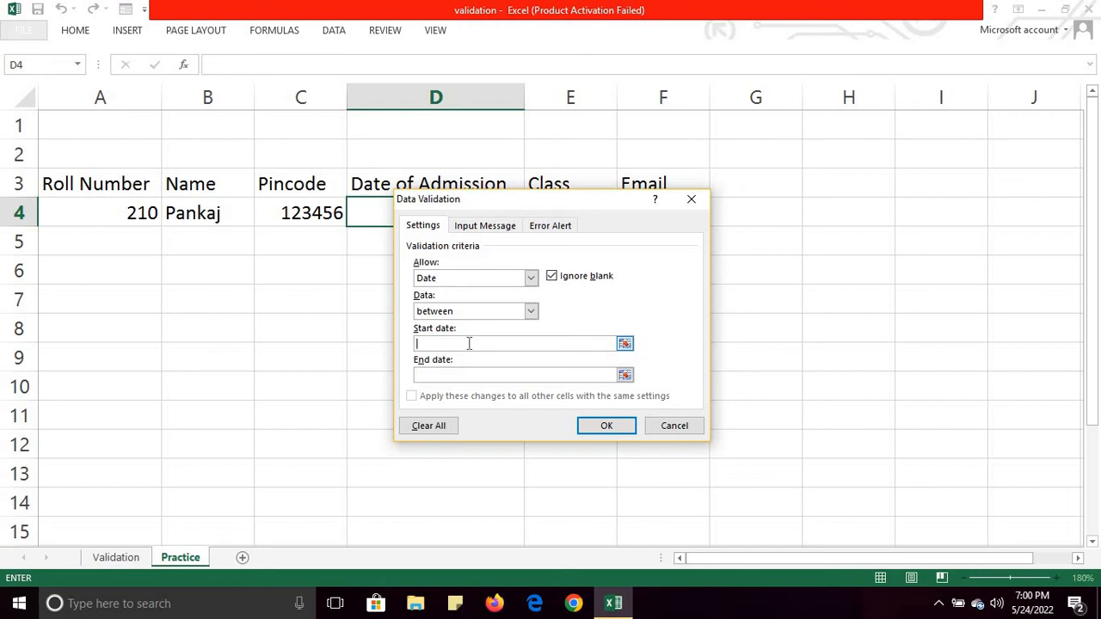
pyautogui.write('1/6/2021')
pyautogui.click(457, 374)
pyautogui.write('1')
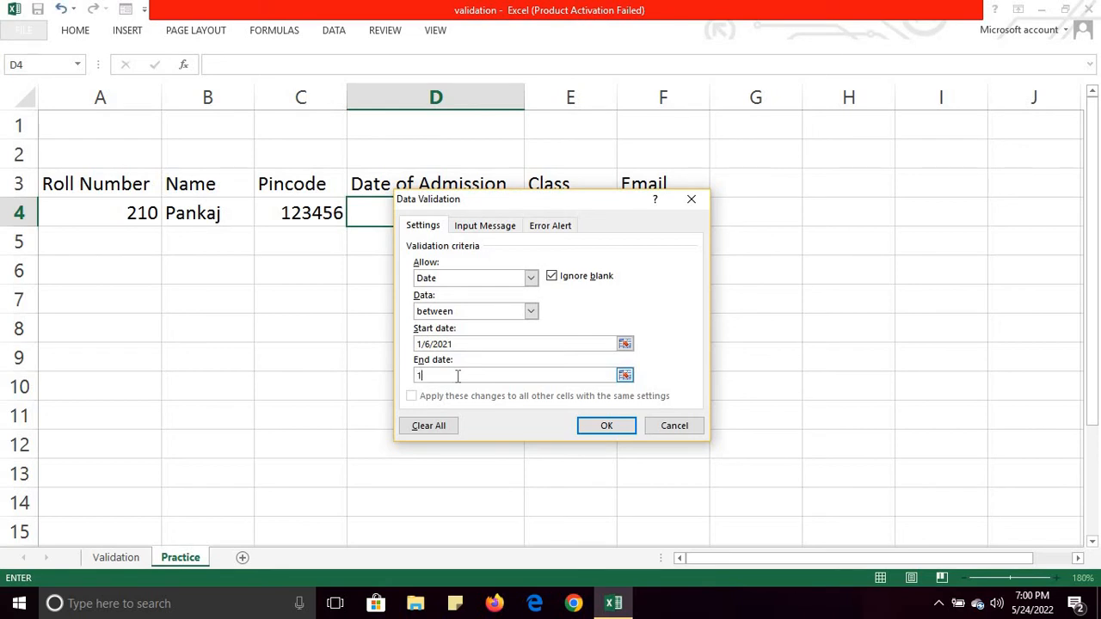
pyautogui.write('/6/2022')
pyautogui.click(607, 426)
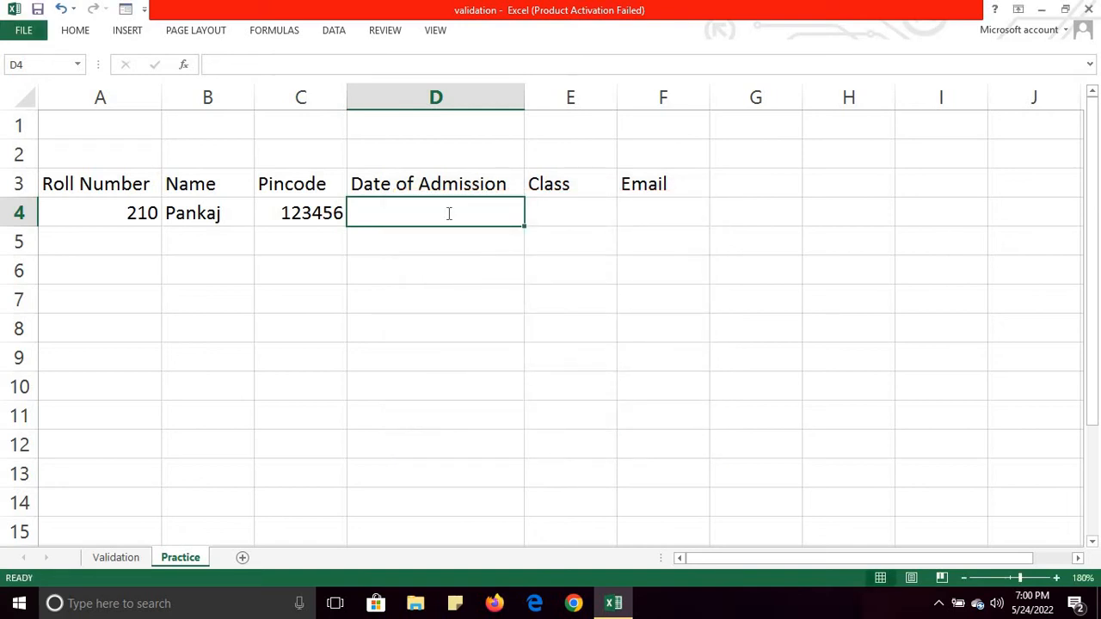
# Try to enter the out-of-range date 1/4/2021 in cell D4 and choose to retry the entry
pyautogui.write('1/4')
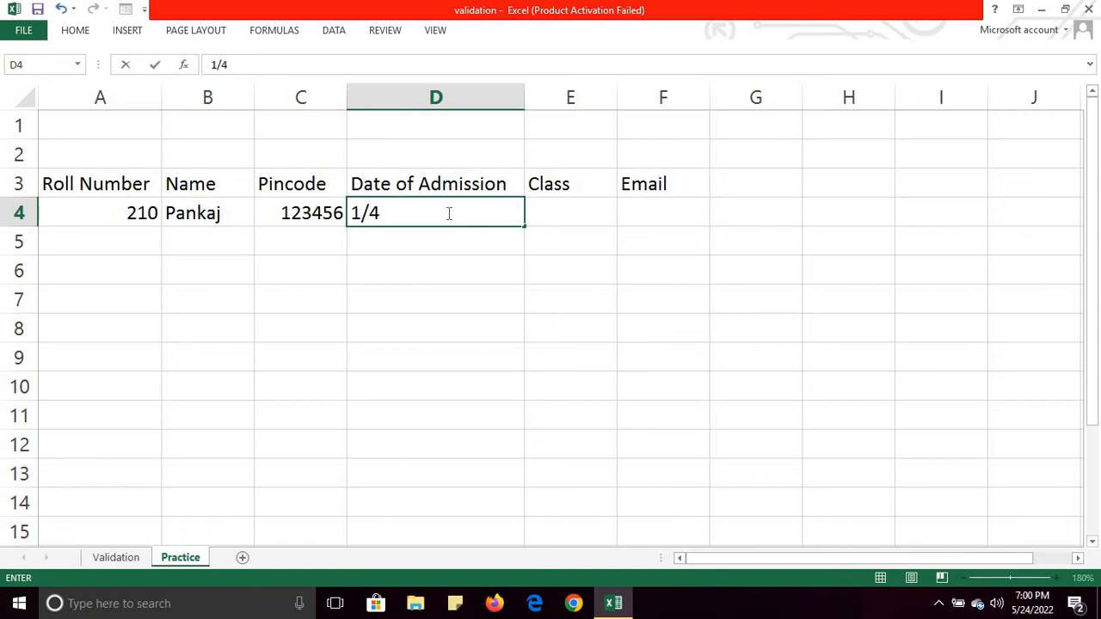
pyautogui.write('/2021')
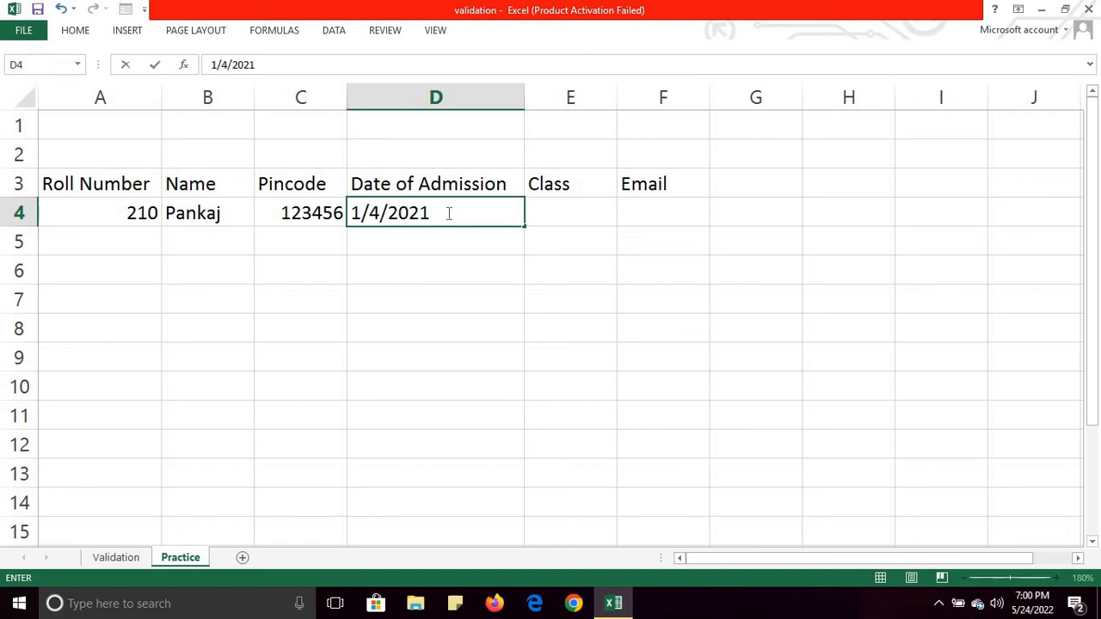
pyautogui.press('Return')
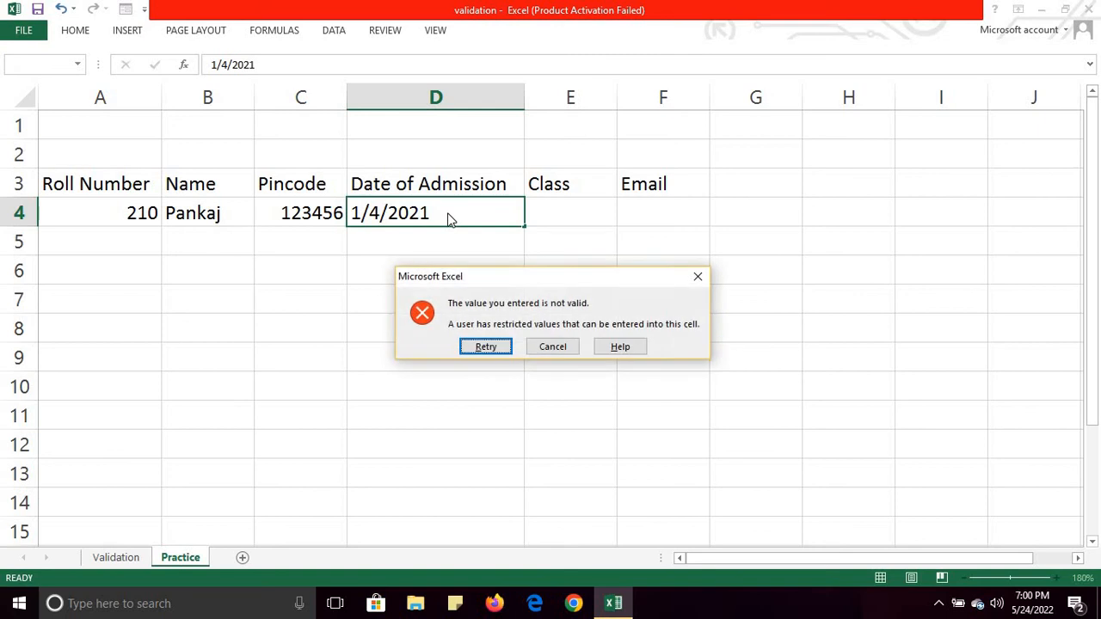
pyautogui.click(497, 348)
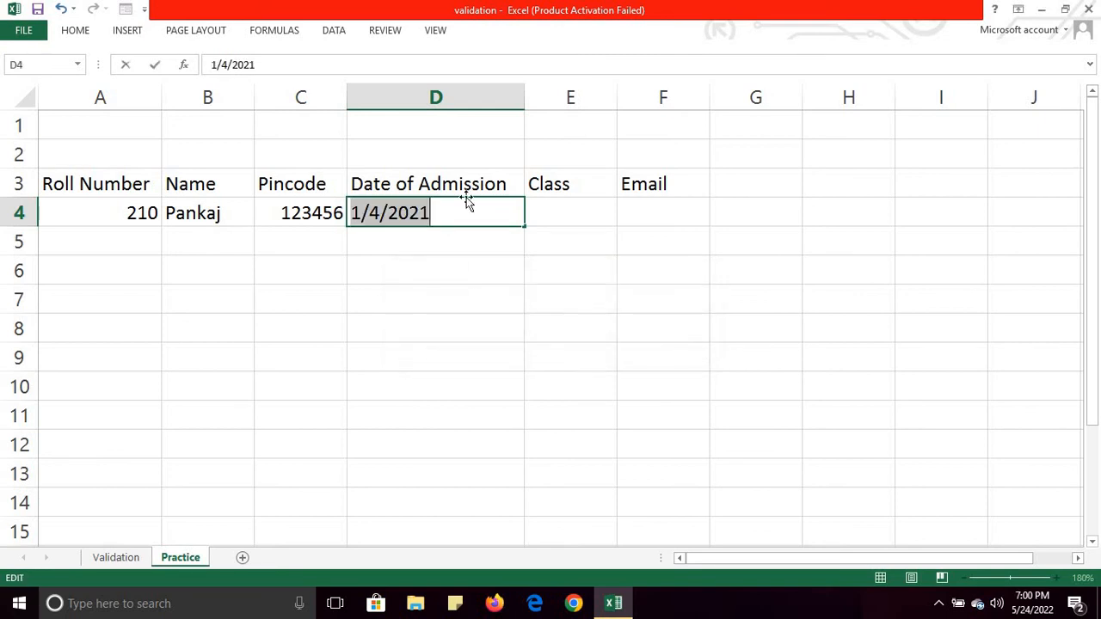
pyautogui.click(341, 33)
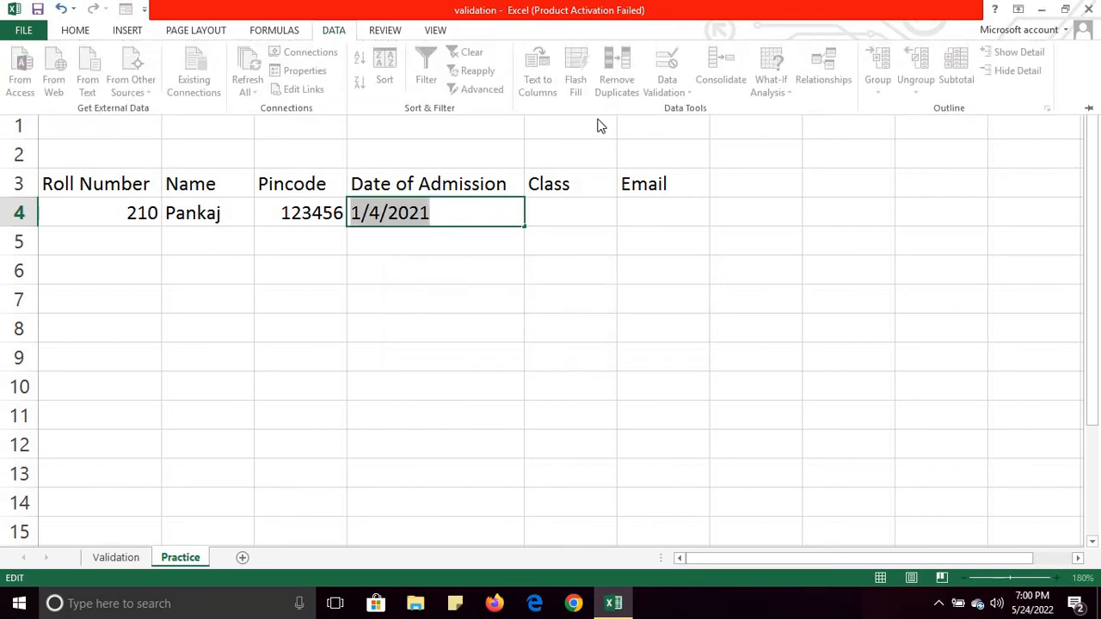
pyautogui.click(408, 243)
pyautogui.click(408, 242)
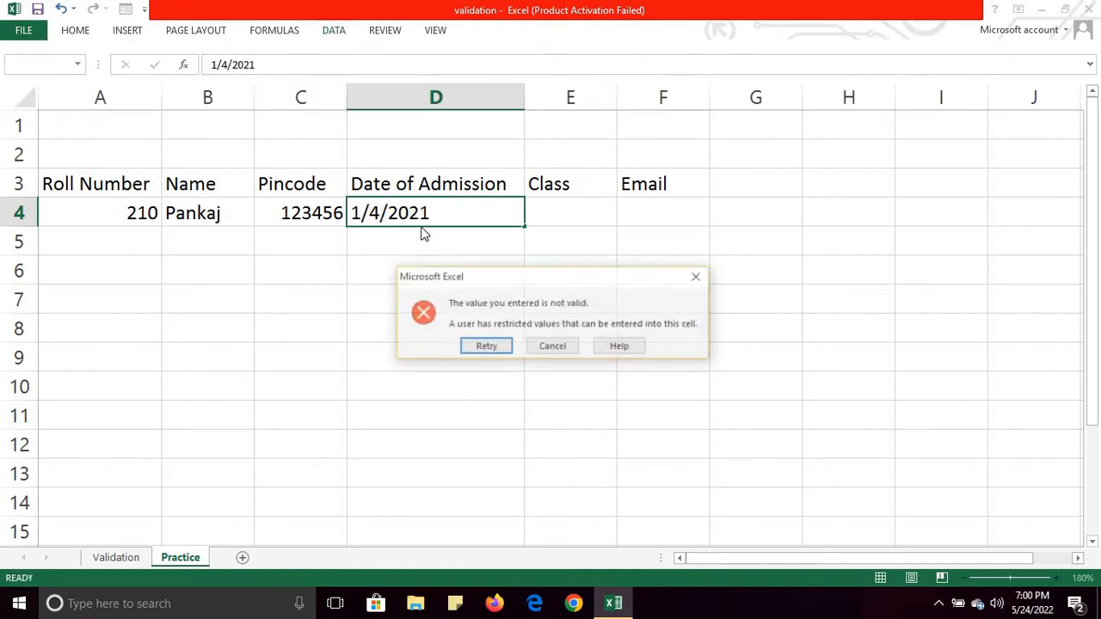
pyautogui.click(486, 345)
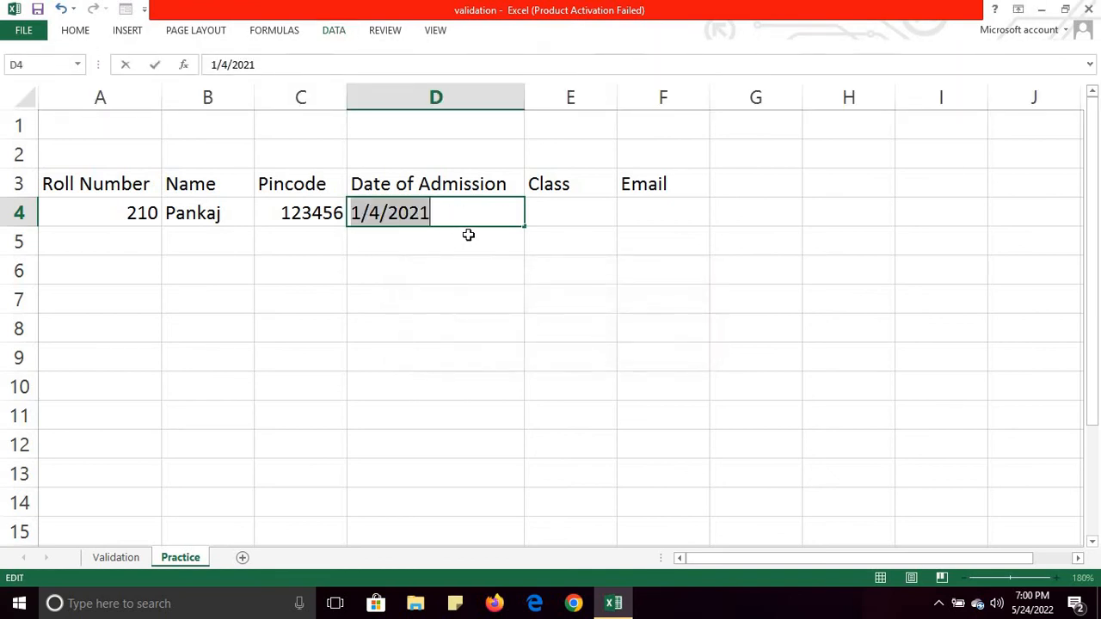
# Correct the admission date in cell D4 to 1/4/2022
pyautogui.click(456, 218)
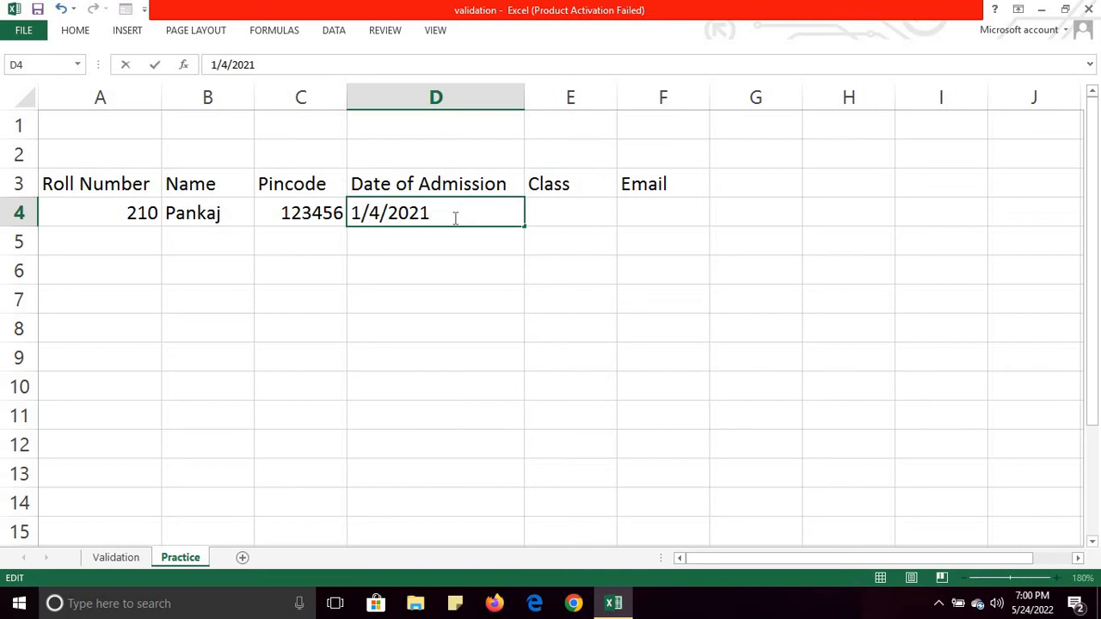
pyautogui.press('BackSpace')
pyautogui.write('2')
pyautogui.press('Return')
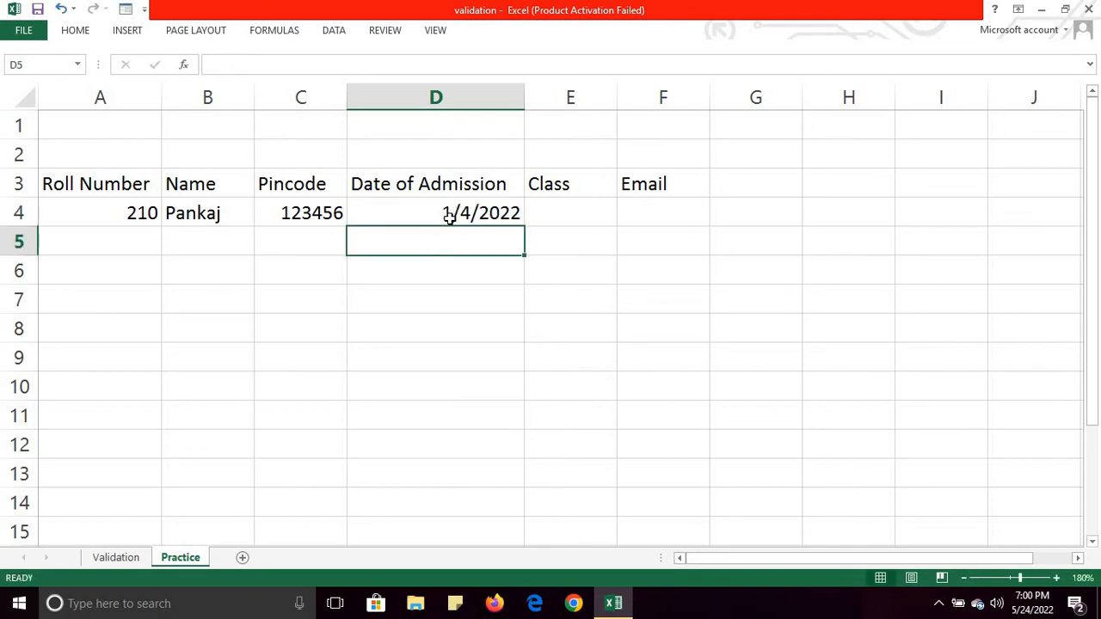
# Add the error message "Date of Admission must be between 1 June 2021 and 1 June 2022" to cell D4's validation rule
pyautogui.press('Up')
pyautogui.click(334, 33)
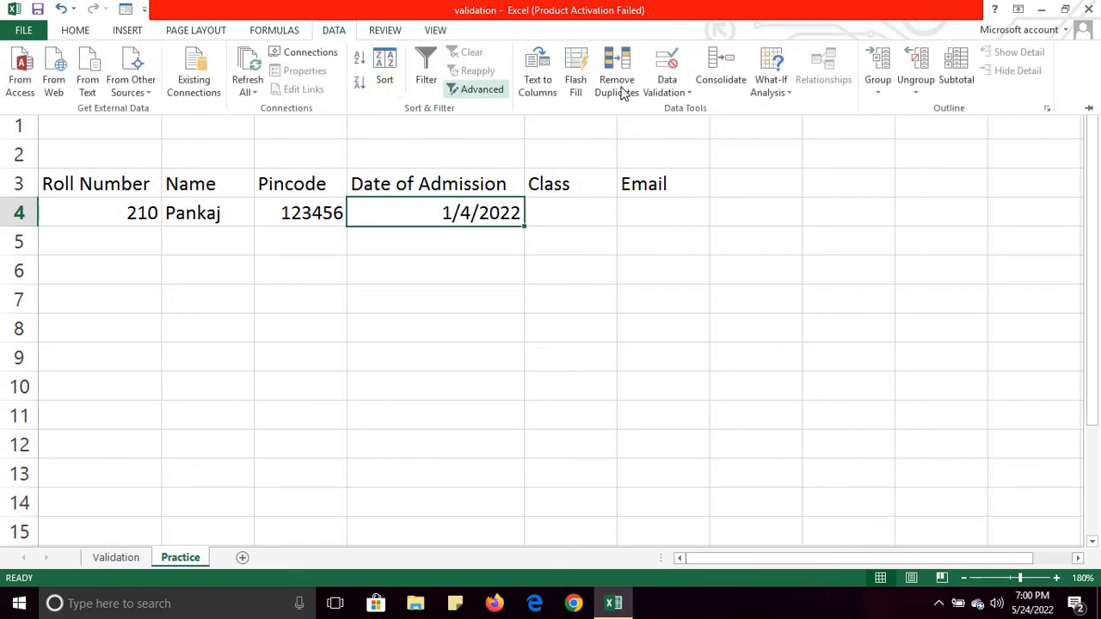
pyautogui.click(667, 93)
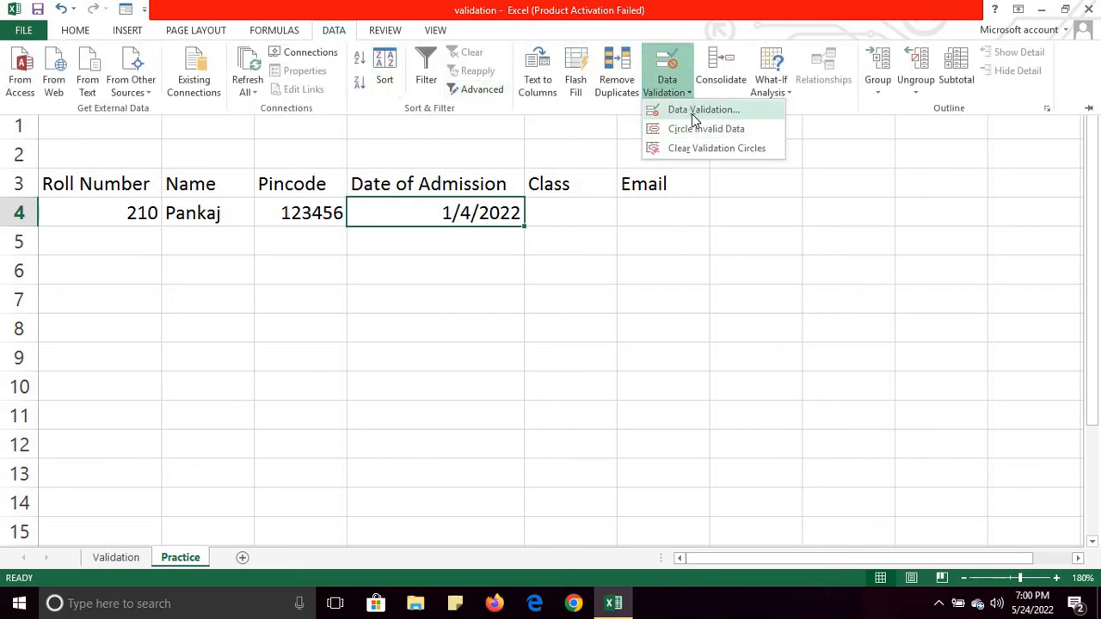
pyautogui.click(691, 112)
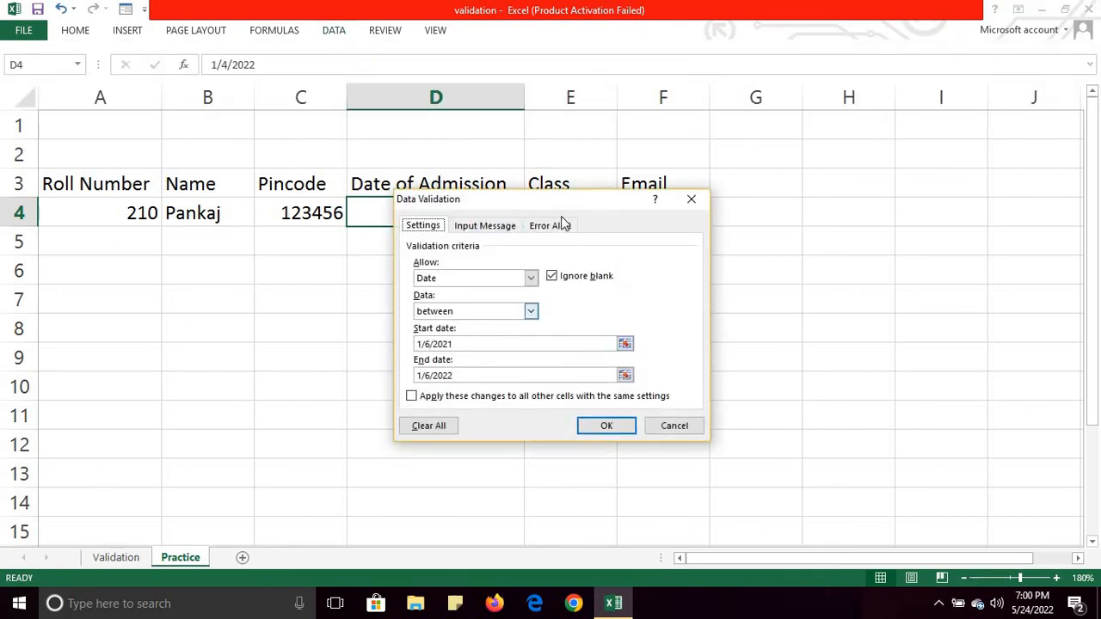
pyautogui.moveTo(589, 202); pyautogui.dragTo(745, 89)
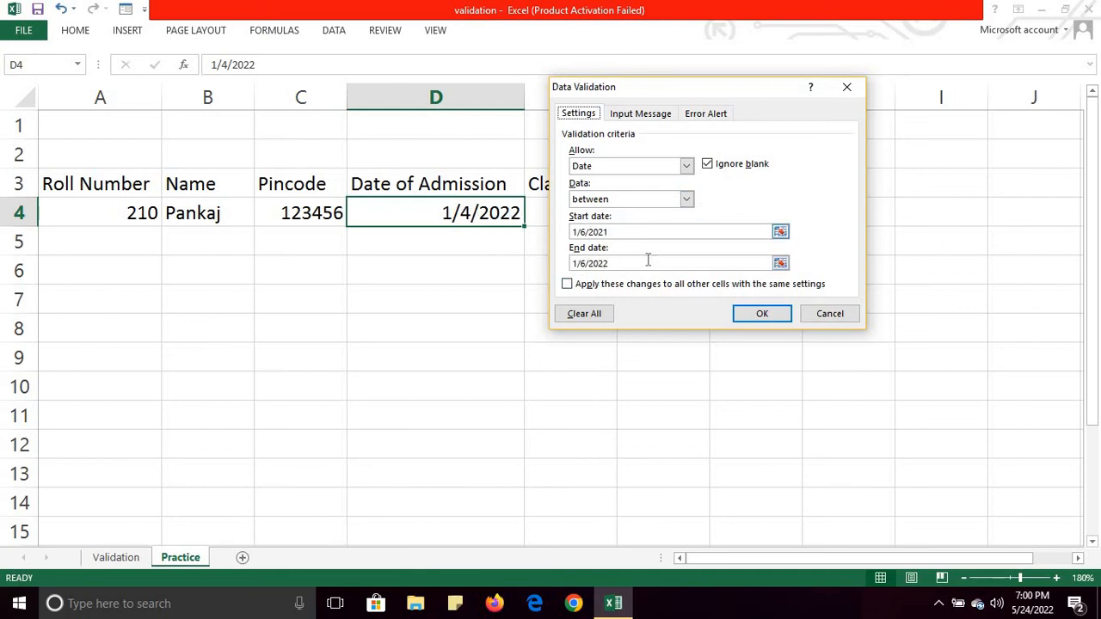
pyautogui.click(711, 121)
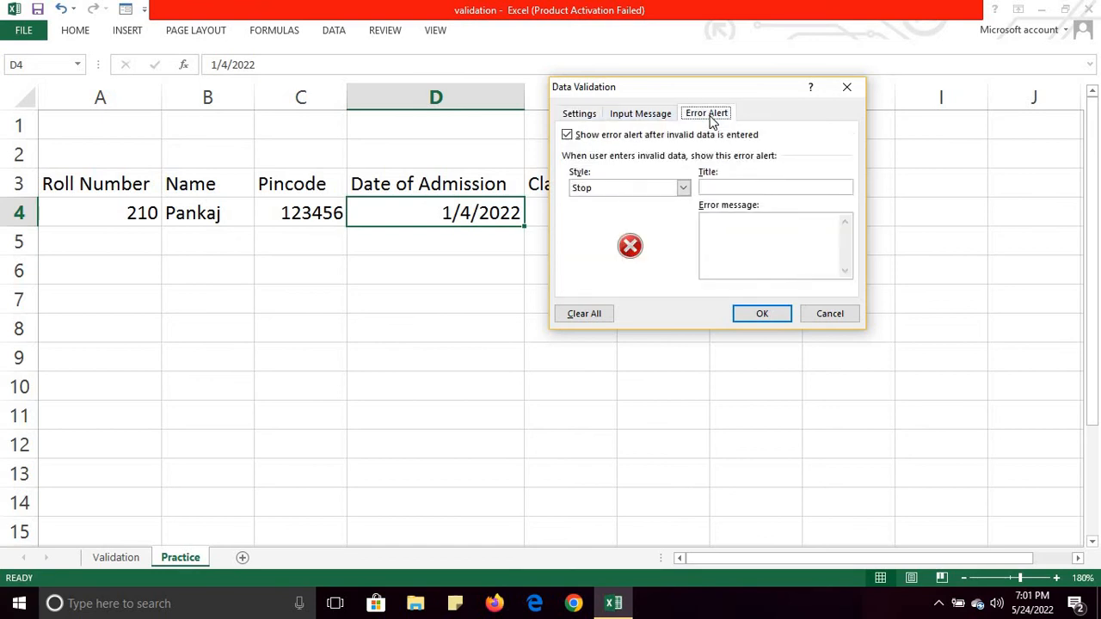
pyautogui.click(660, 117)
pyautogui.click(710, 116)
pyautogui.click(711, 243)
pyautogui.write('Date of Admissio')
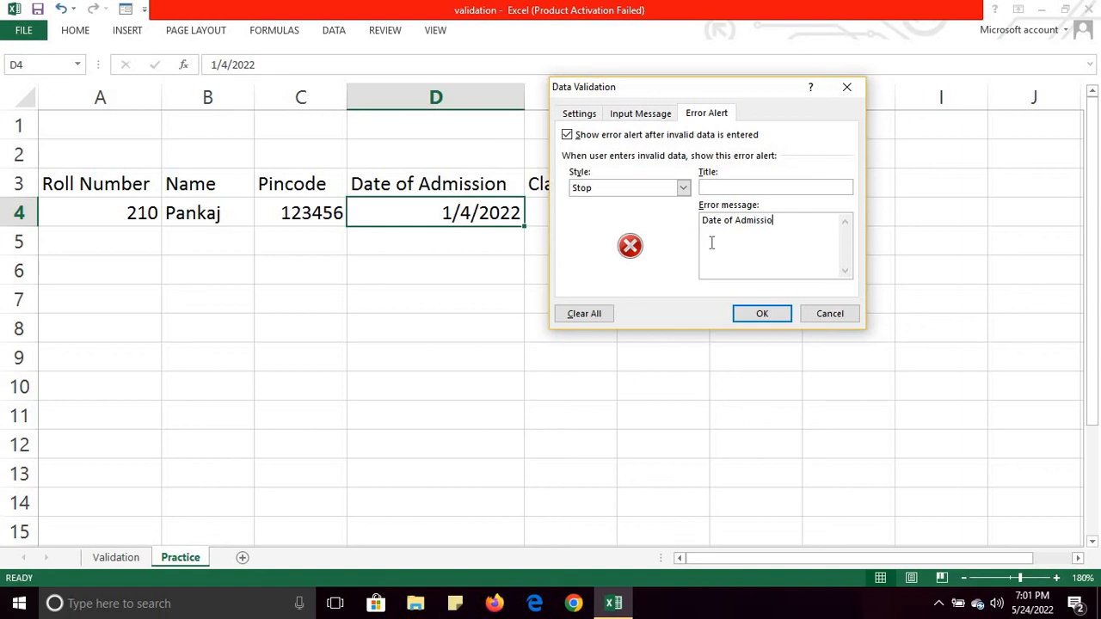
pyautogui.write('n must be between 1 June 2021 and 1 June 2022')
pyautogui.click(768, 313)
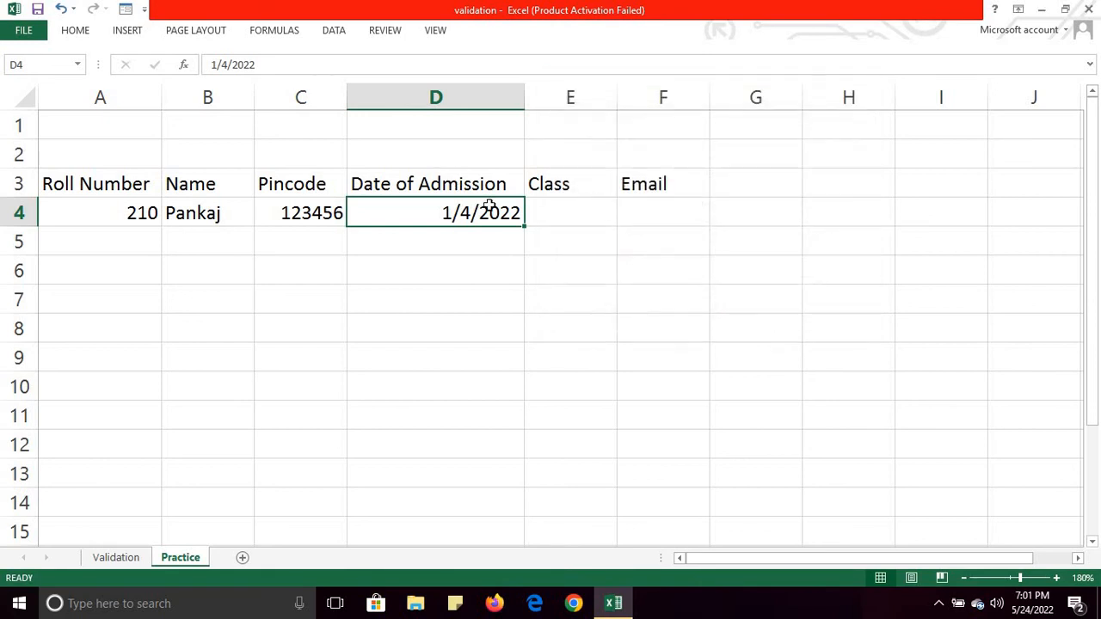
# Try to change the admission date in cell D4 to 1/4/2021 to test the custom error alert
pyautogui.doubleClick(522, 214)
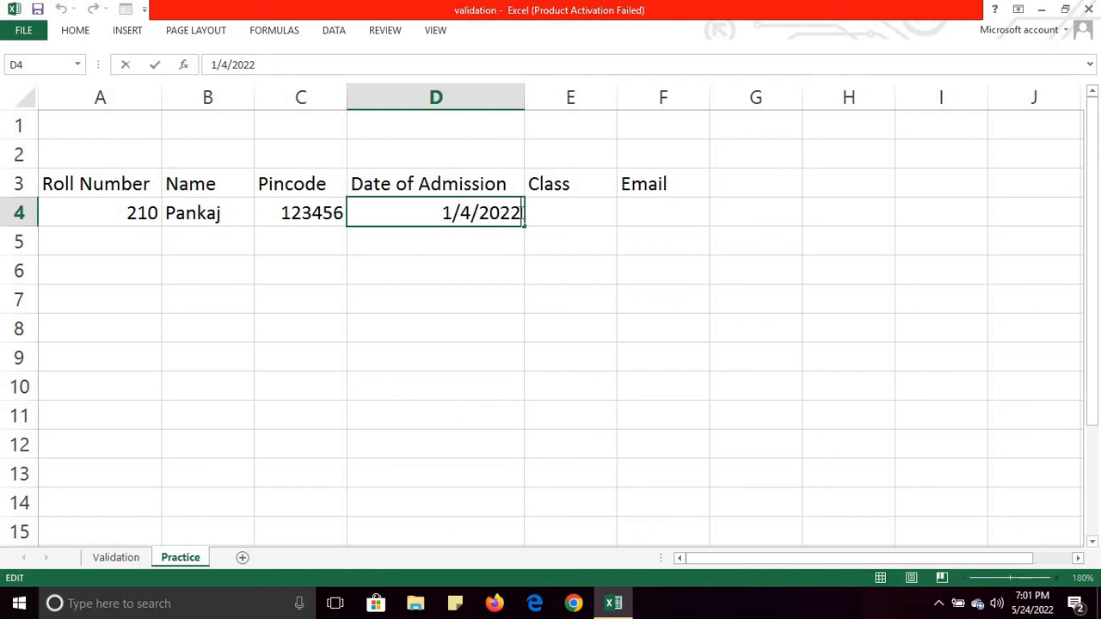
pyautogui.press('BackSpace')
pyautogui.write('1')
pyautogui.press('Return')
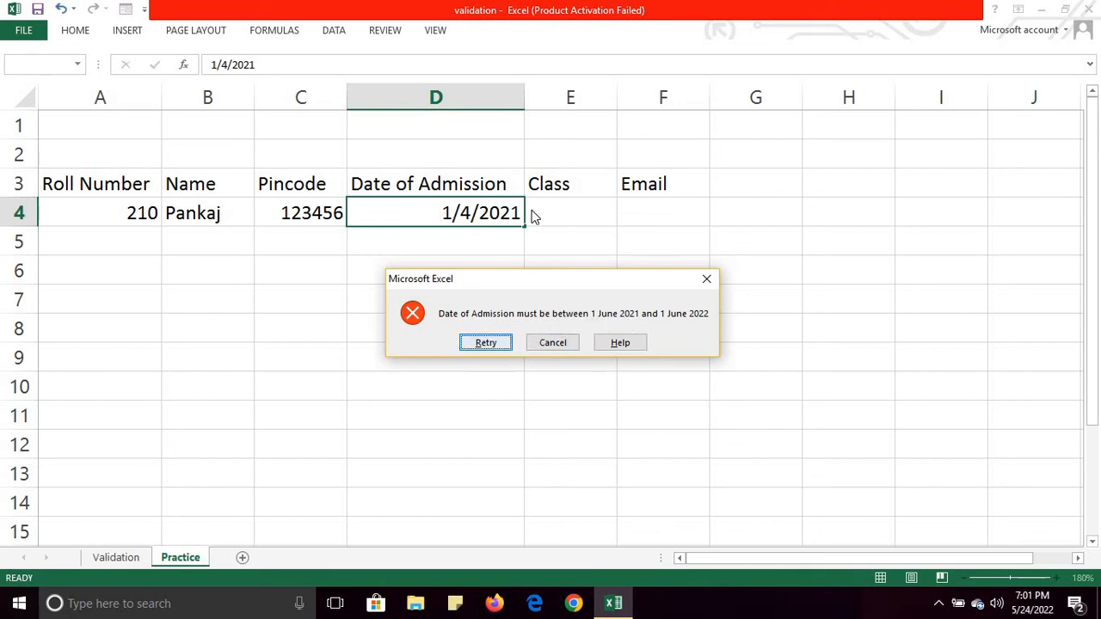
# Retry the rejected entry and set the admission date in cell D4 to 1/4/2022
pyautogui.click(485, 342)
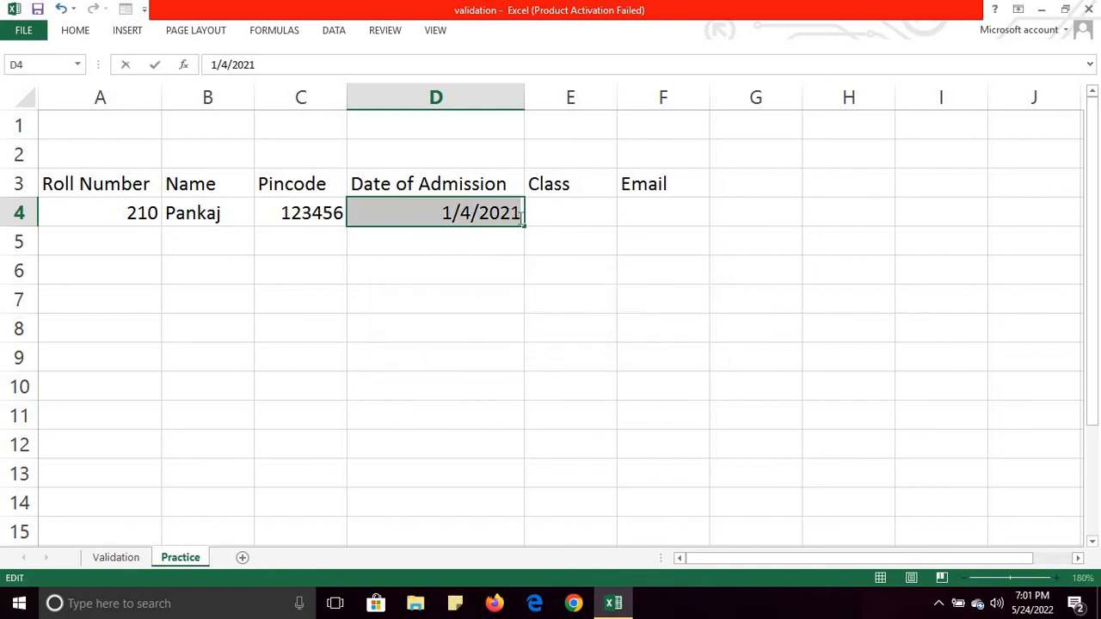
pyautogui.click(522, 215)
pyautogui.press('BackSpace')
pyautogui.write('2')
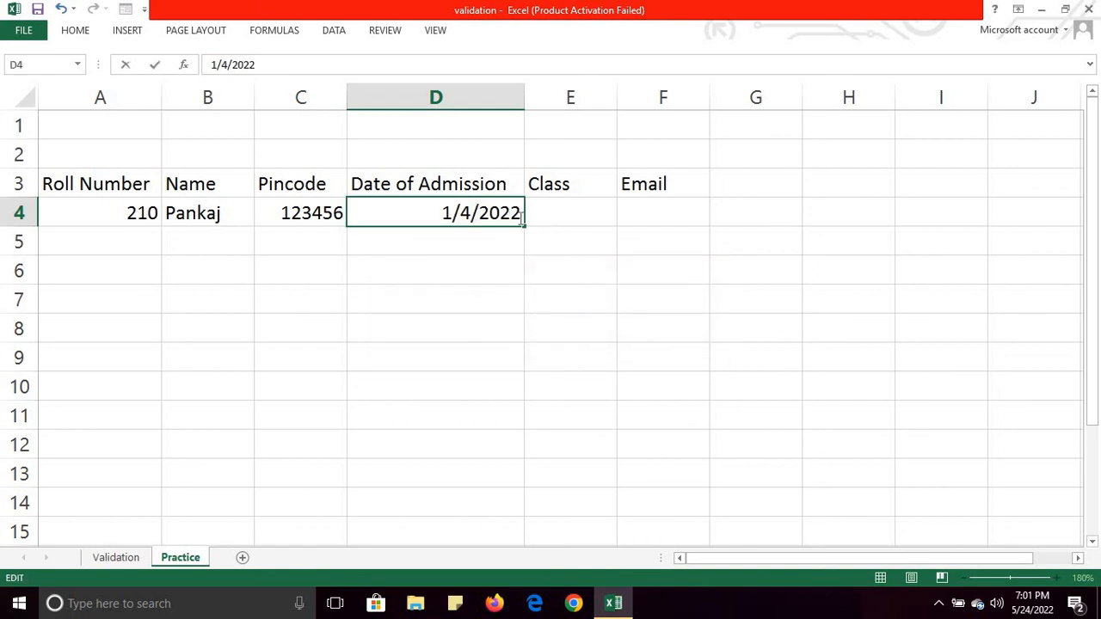
pyautogui.press('Tab')
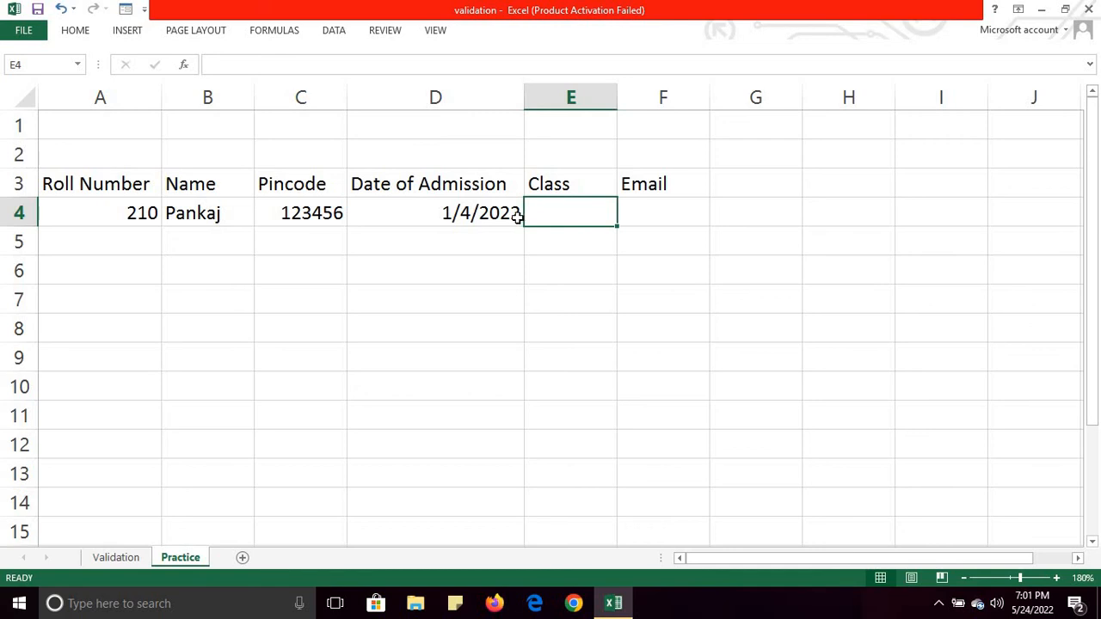
# Examine the Class options offered for cell E3 on the Validation sheet and return to the Practice sheet
pyautogui.click(137, 556)
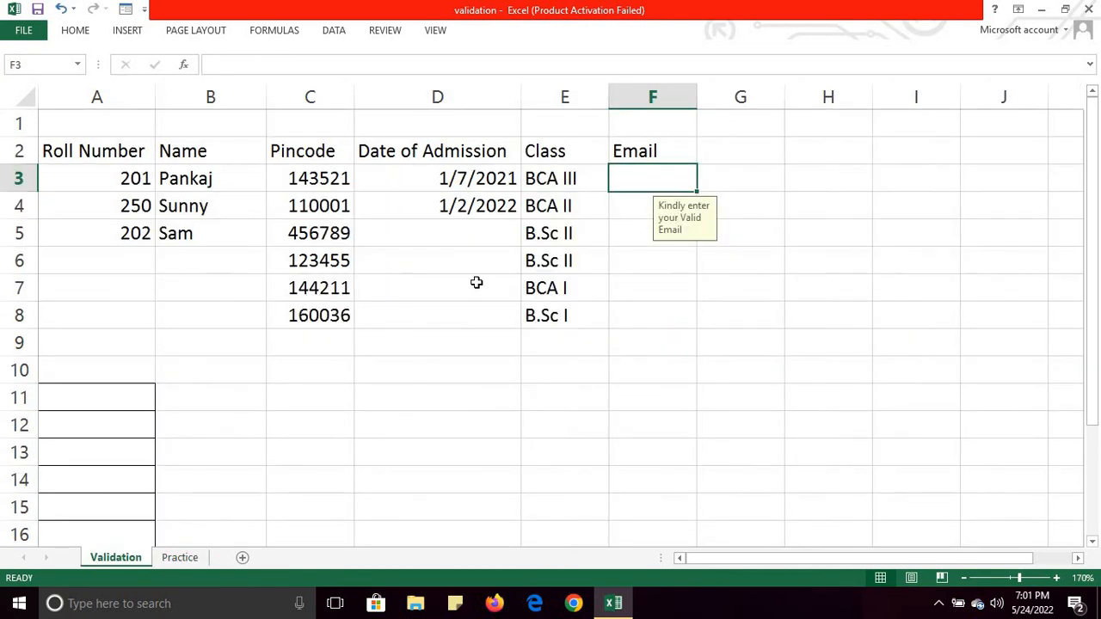
pyautogui.click(572, 178)
pyautogui.click(616, 182)
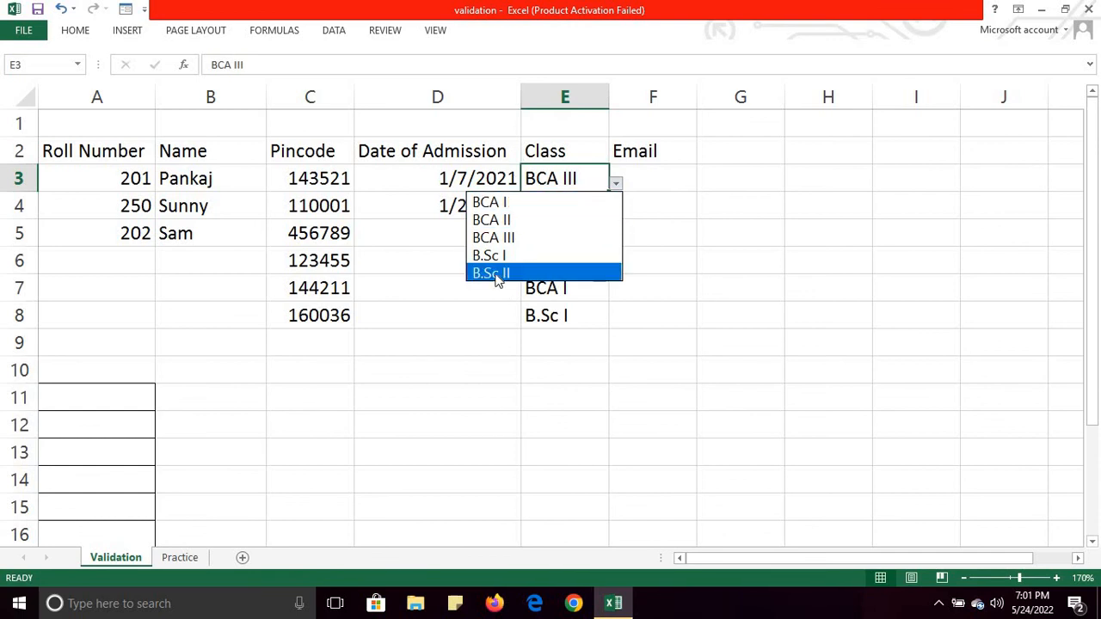
pyautogui.click(196, 559)
pyautogui.click(196, 559)
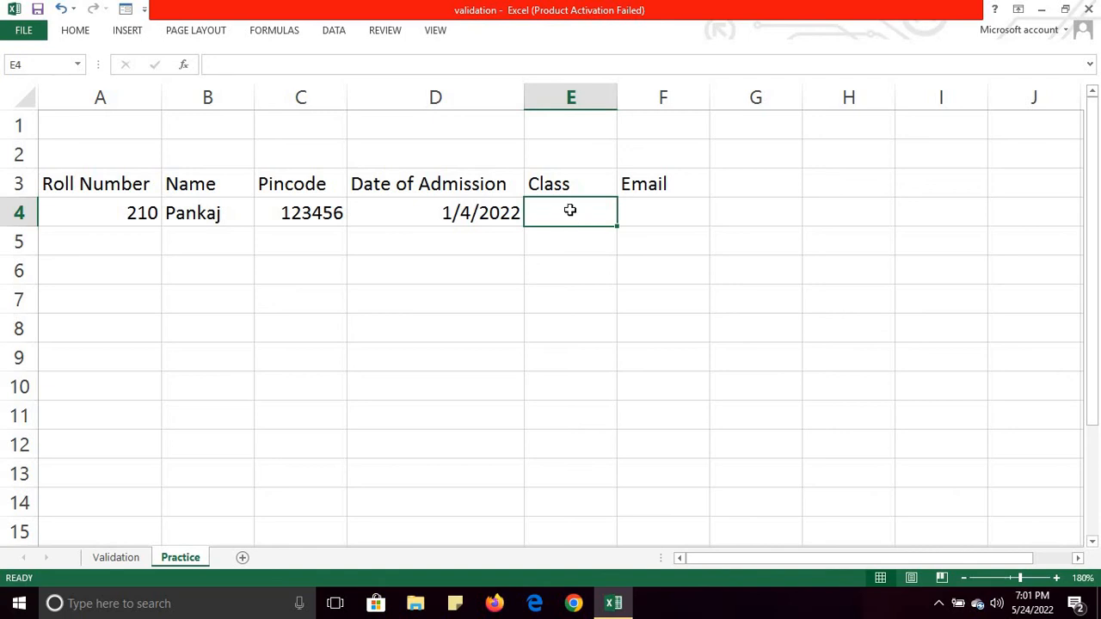
# Apply list validation to Class cells E4:E13 with the source BCA I, BCA II, BCA III, B.Sc I, B.Sc II
pyautogui.moveTo(569, 210); pyautogui.dragTo(576, 487)
pyautogui.click(344, 32)
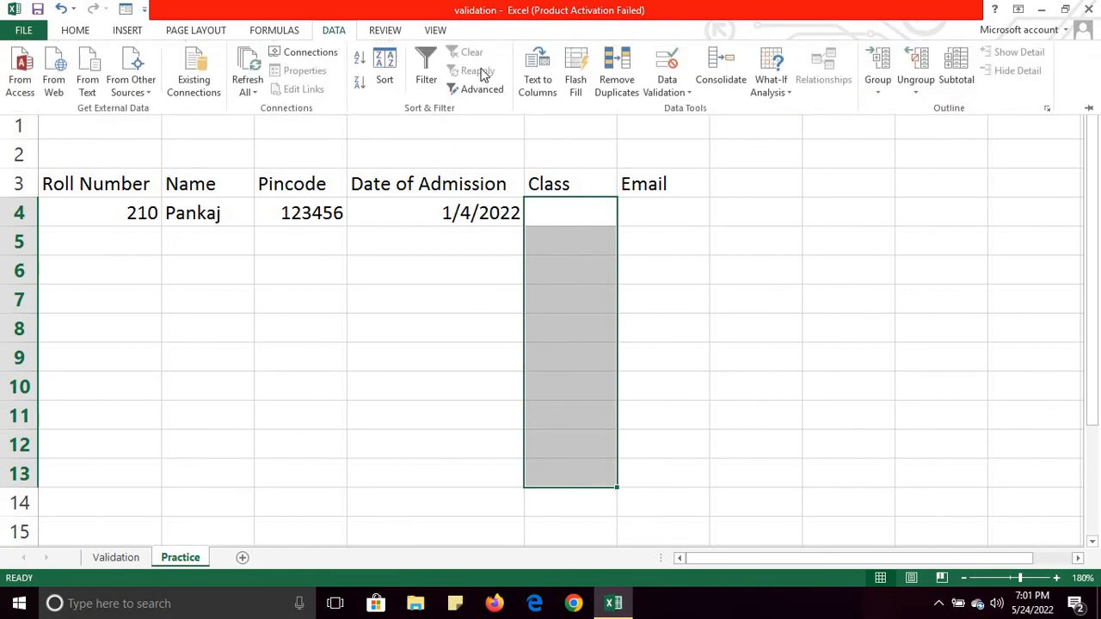
pyautogui.click(681, 90)
pyautogui.click(692, 109)
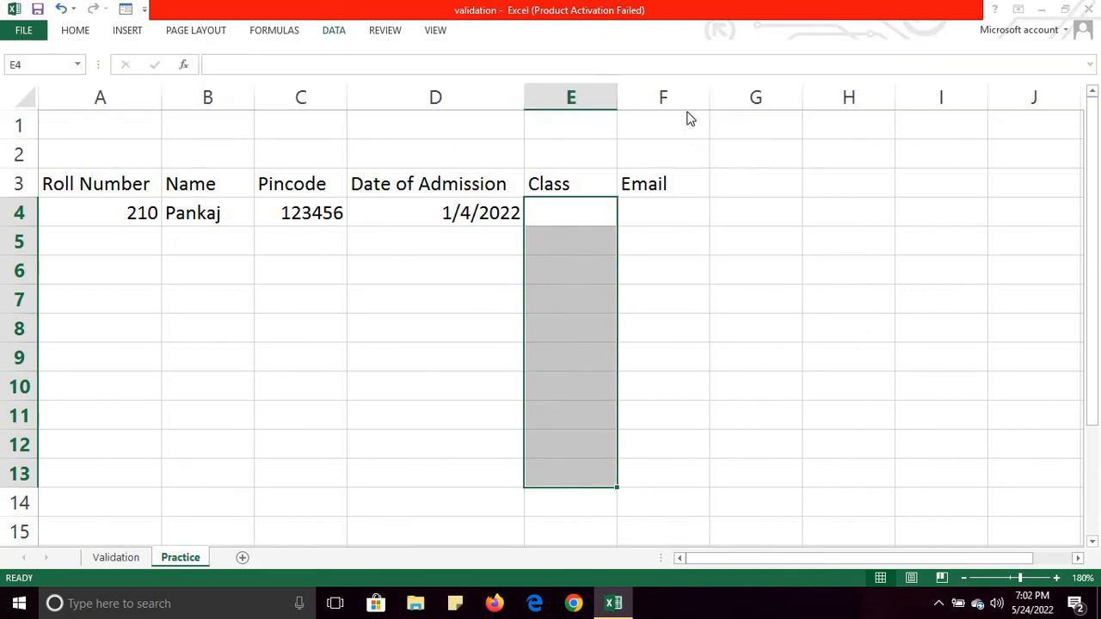
pyautogui.click(588, 112)
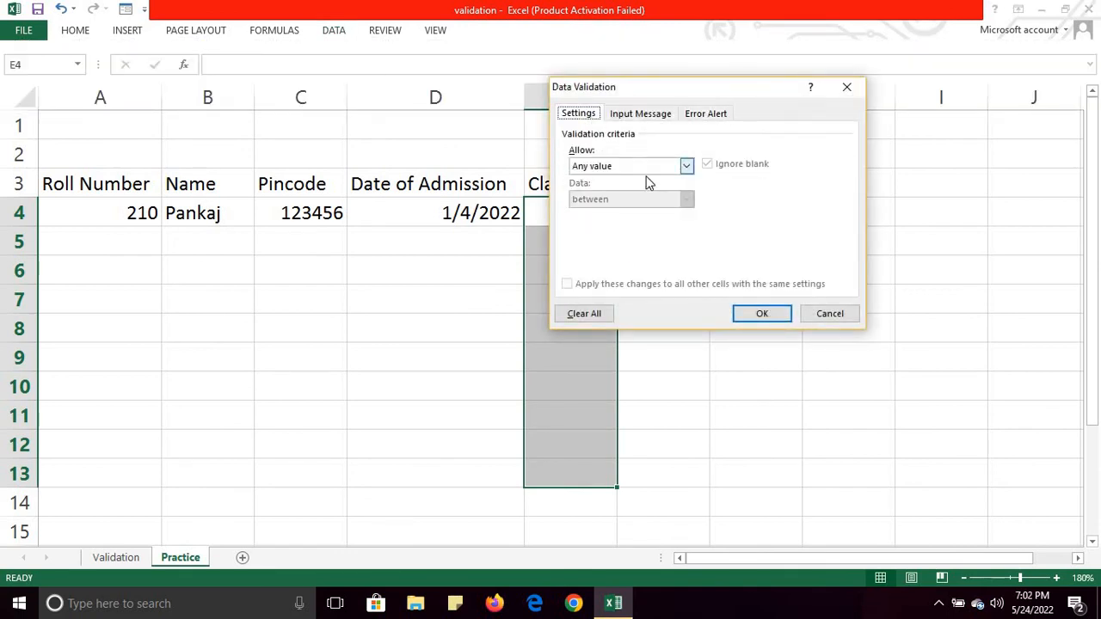
pyautogui.click(685, 165)
pyautogui.click(609, 212)
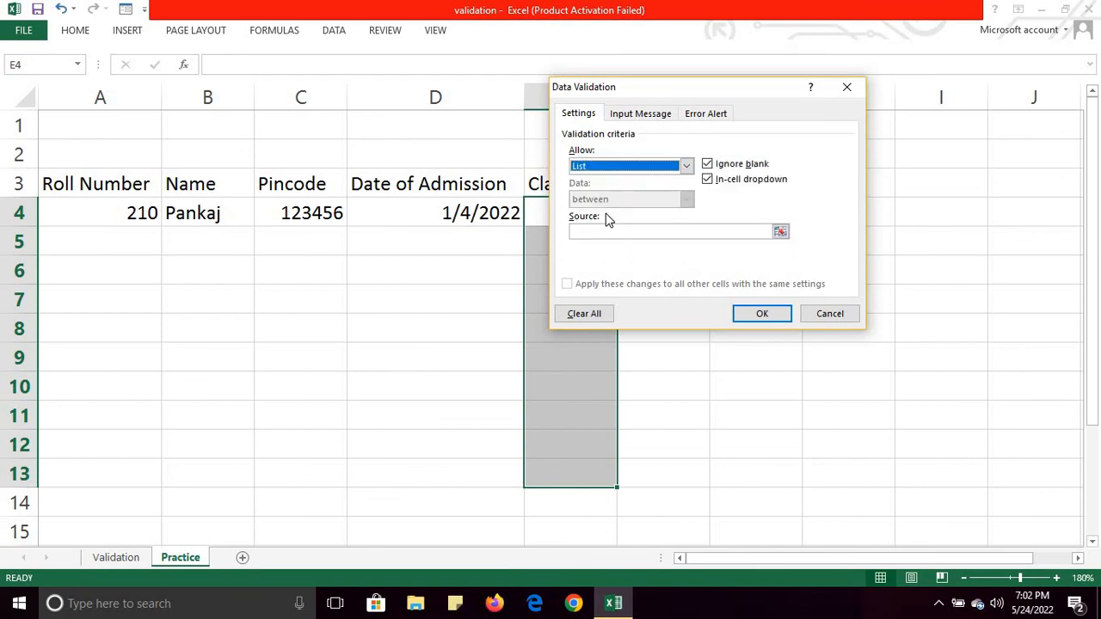
pyautogui.click(604, 230)
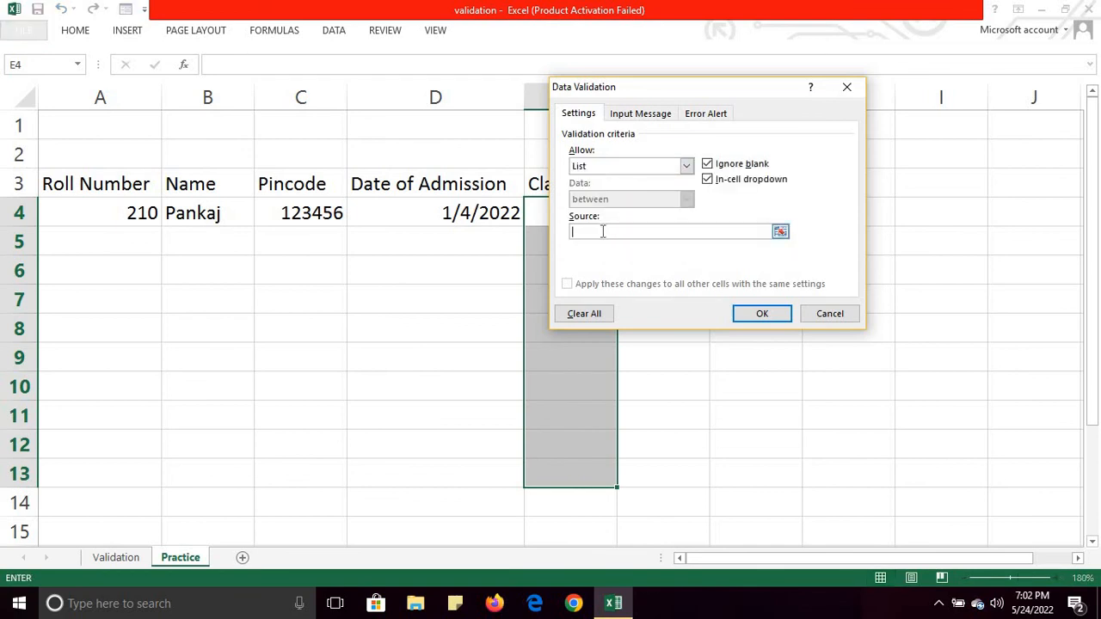
pyautogui.write('BCA I, BCA II, BCA III, B.Sc I, B.Sc II')
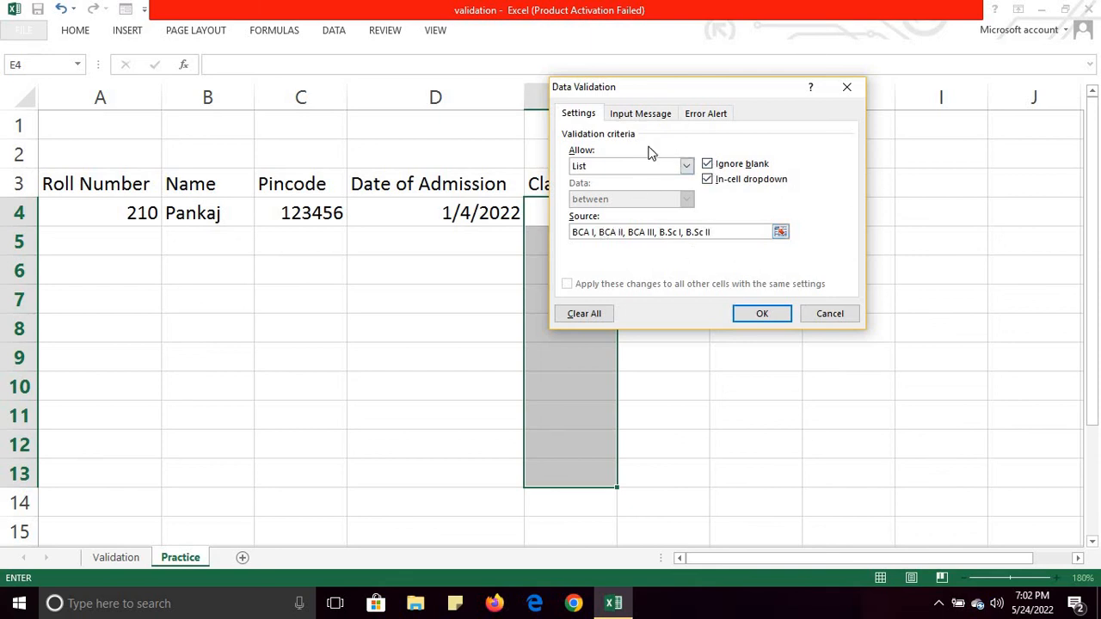
pyautogui.click(751, 315)
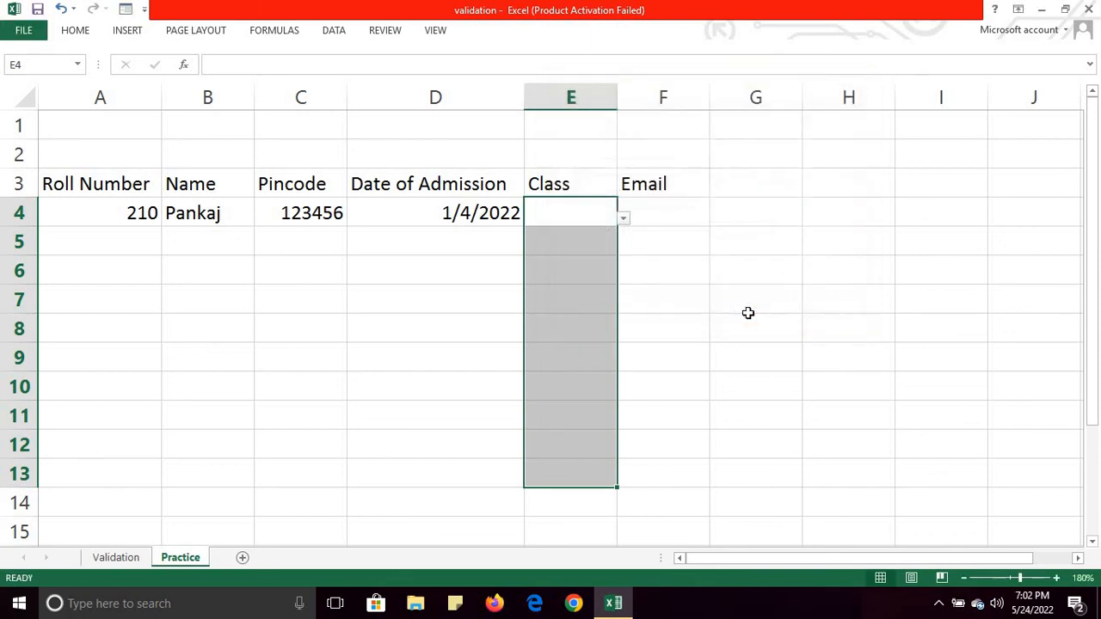
# Choose BCA III for cell E4 and B.Sc I for cell E5 from the Class list
pyautogui.click(625, 220)
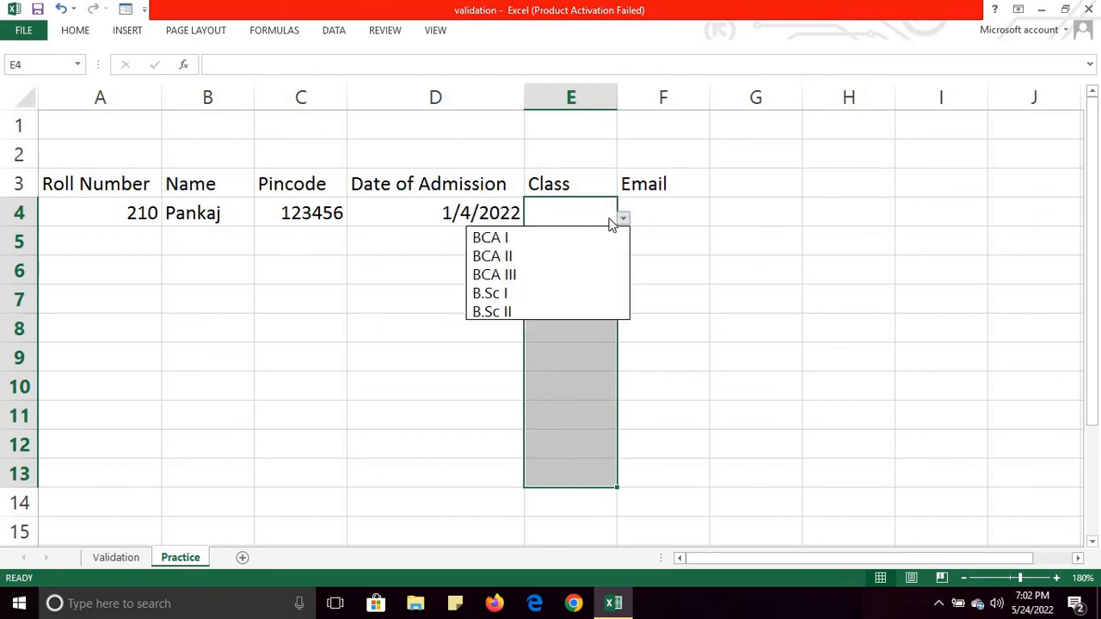
pyautogui.click(378, 255)
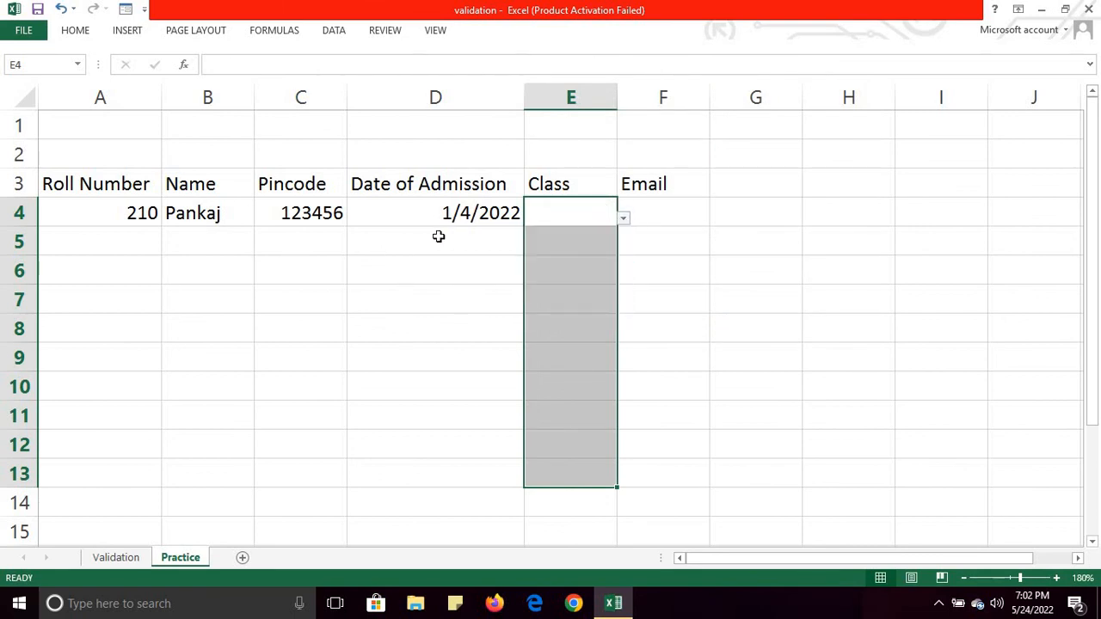
pyautogui.click(438, 236)
pyautogui.click(575, 210)
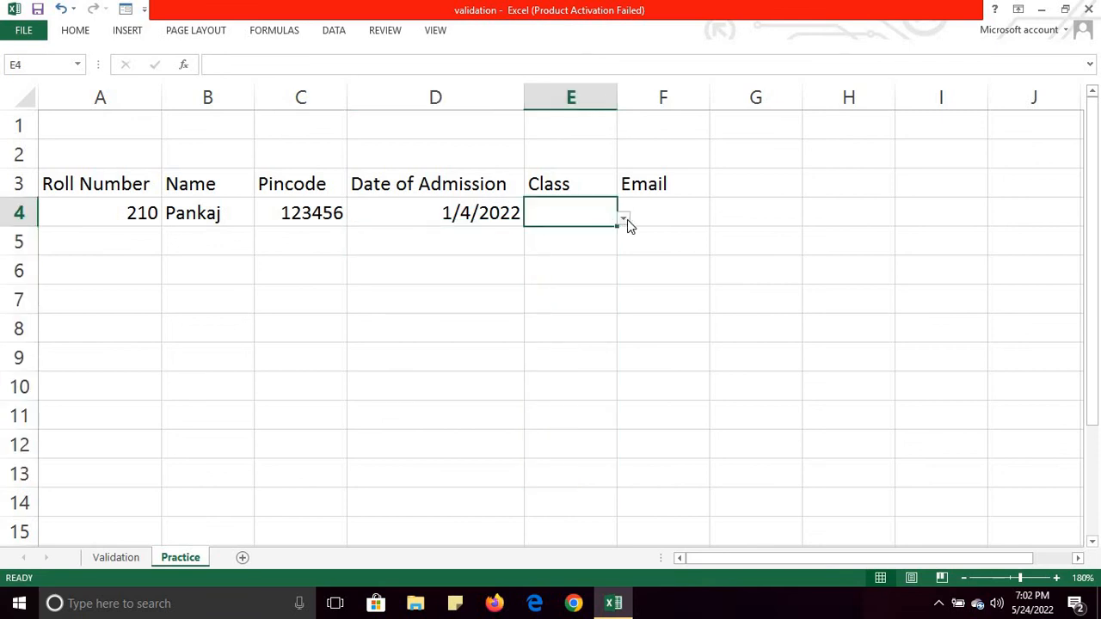
pyautogui.click(624, 220)
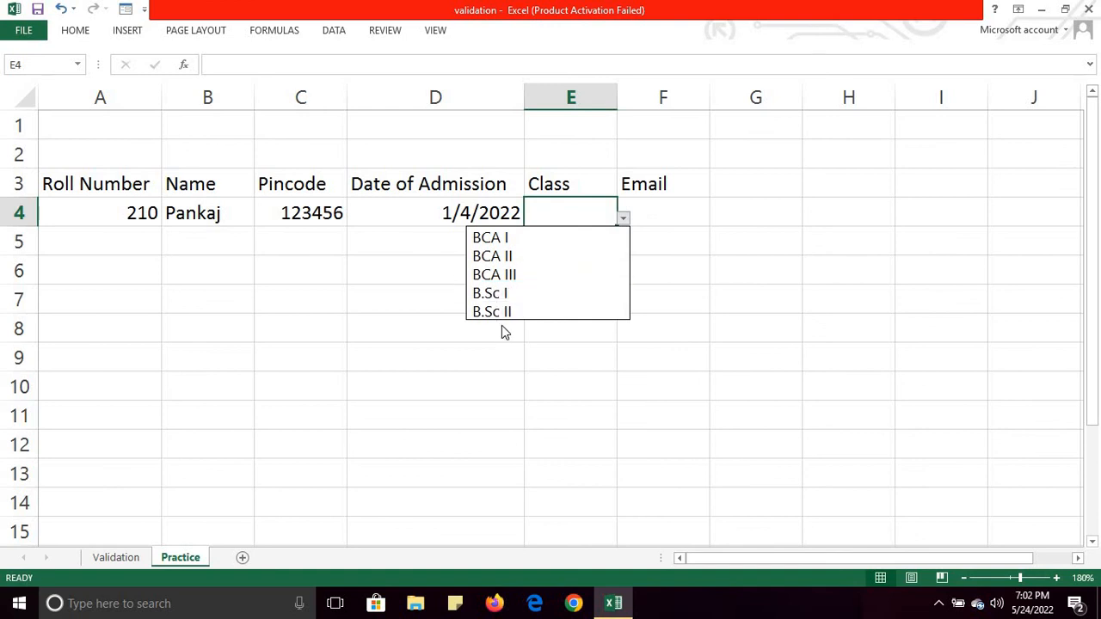
pyautogui.click(501, 274)
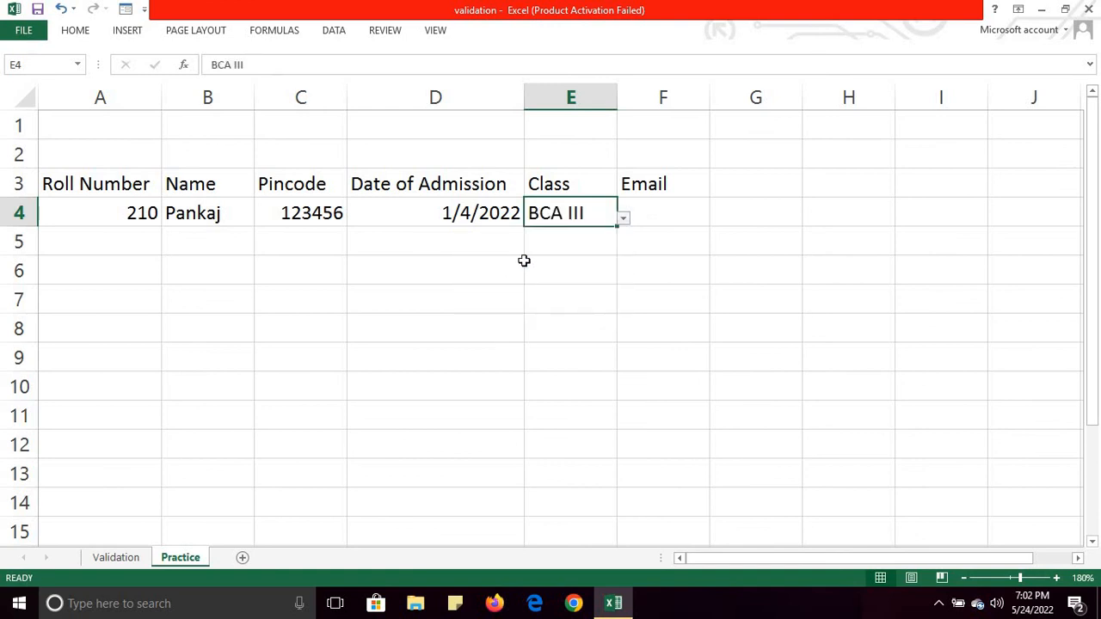
pyautogui.click(565, 241)
pyautogui.click(624, 251)
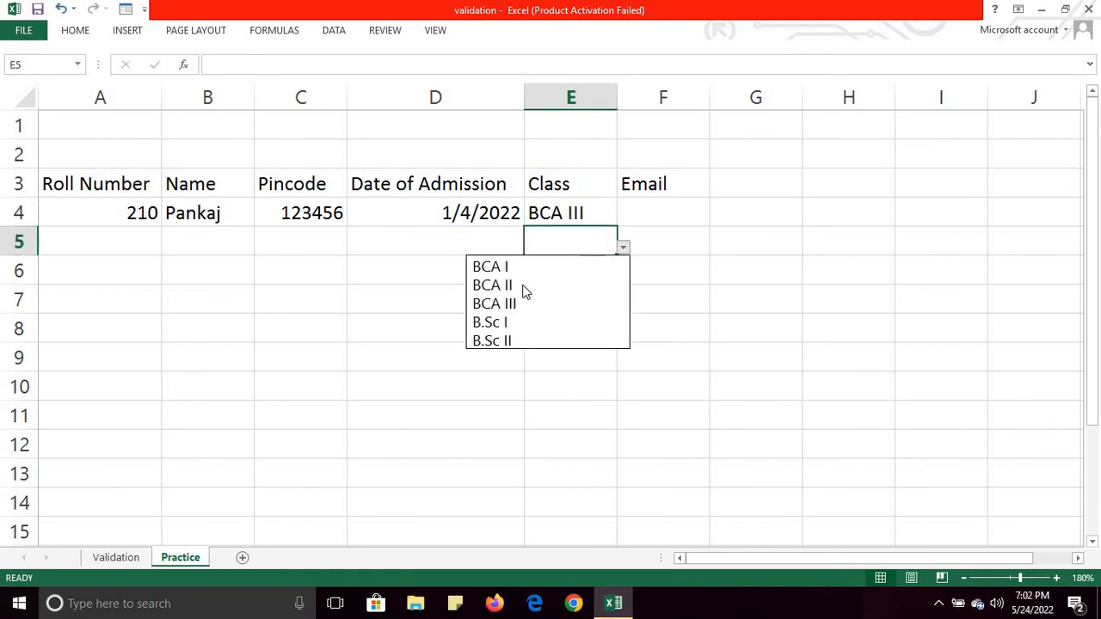
pyautogui.click(498, 322)
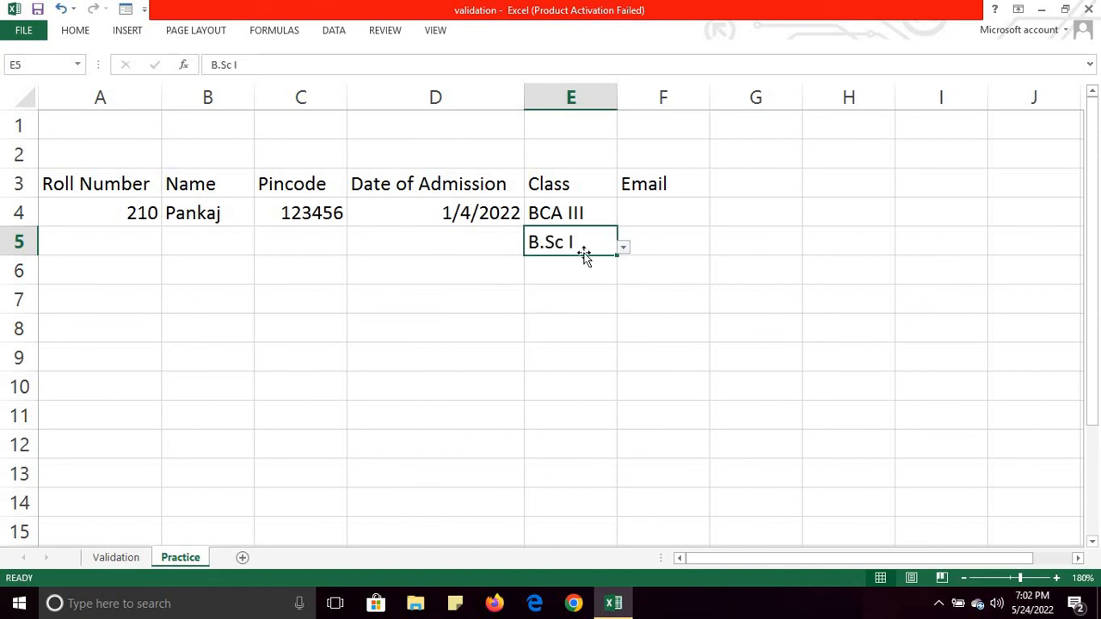
# Review the list source in cell E4's validation rule and compare it with the options offered in the cell
pyautogui.click(579, 211)
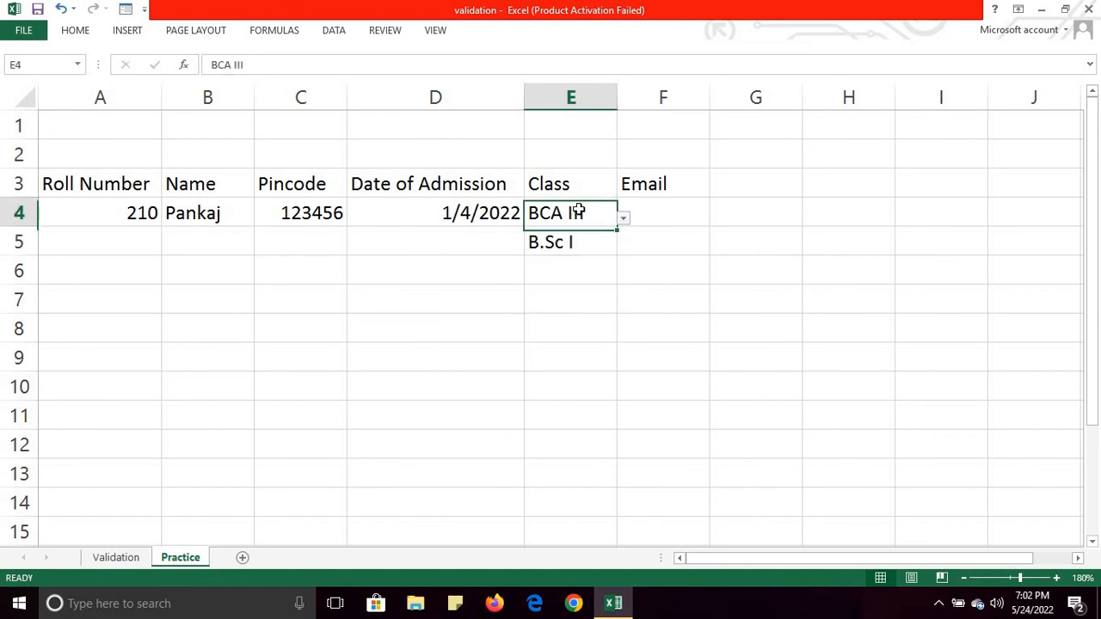
pyautogui.click(335, 30)
pyautogui.click(666, 86)
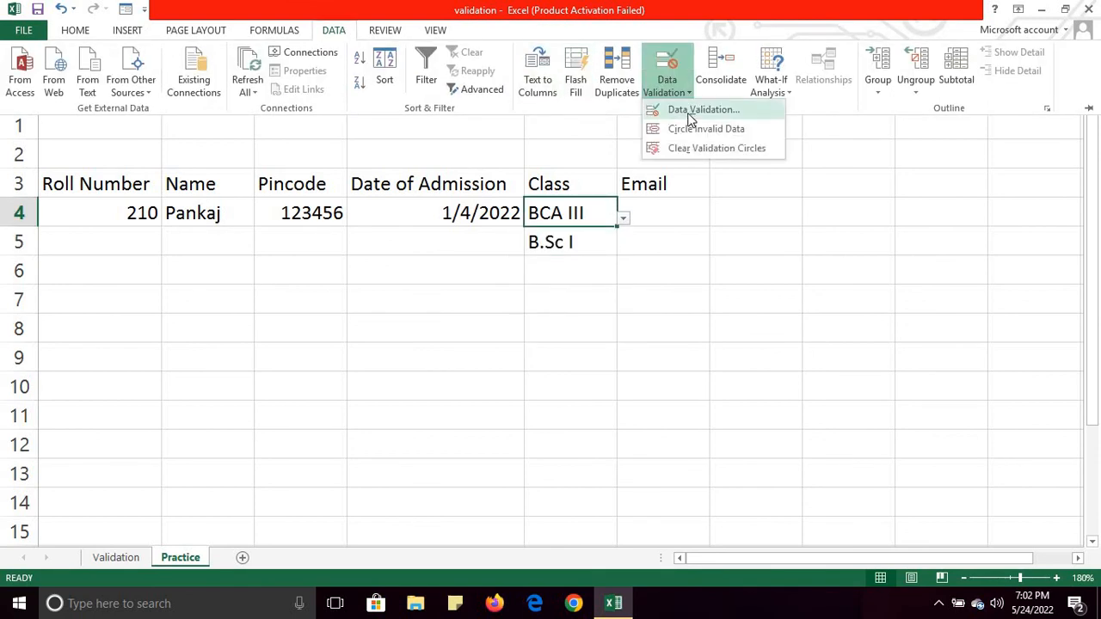
pyautogui.click(688, 112)
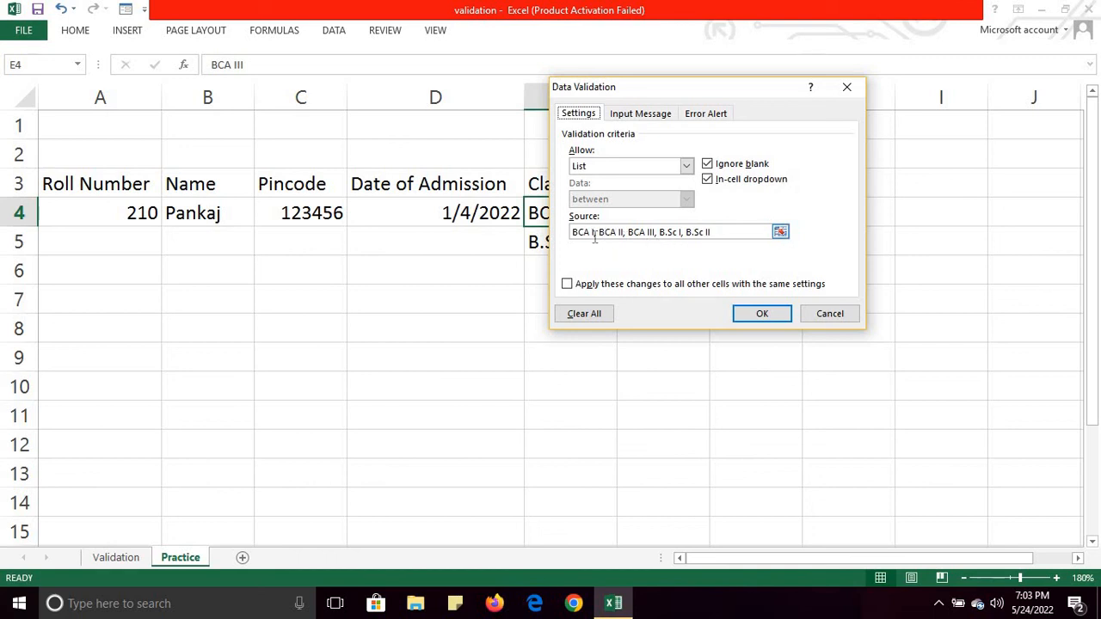
pyautogui.click(745, 317)
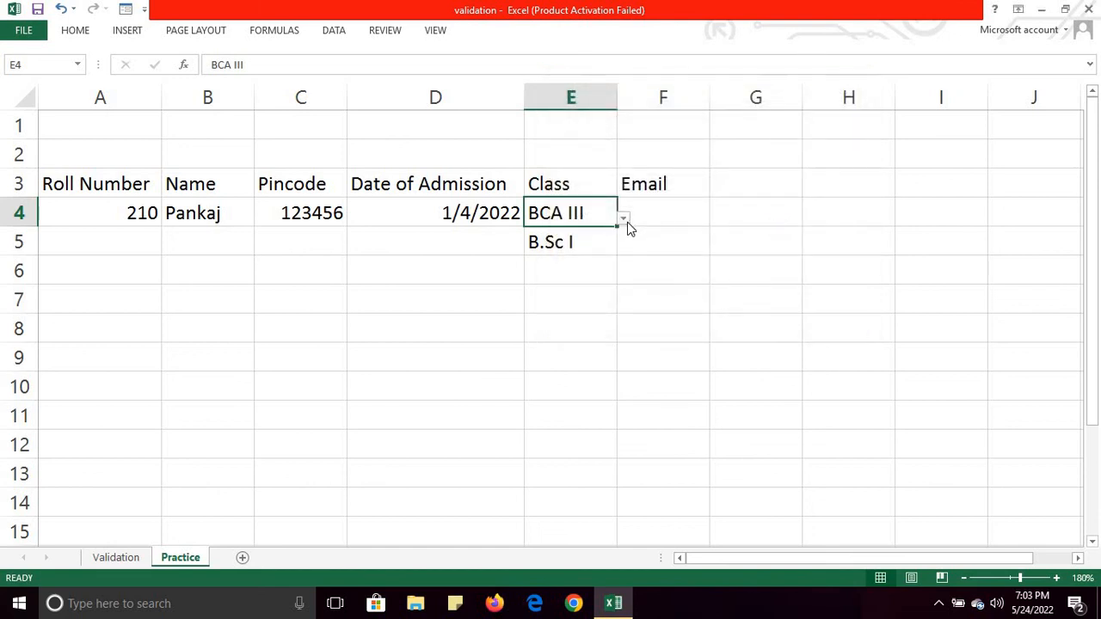
pyautogui.click(627, 221)
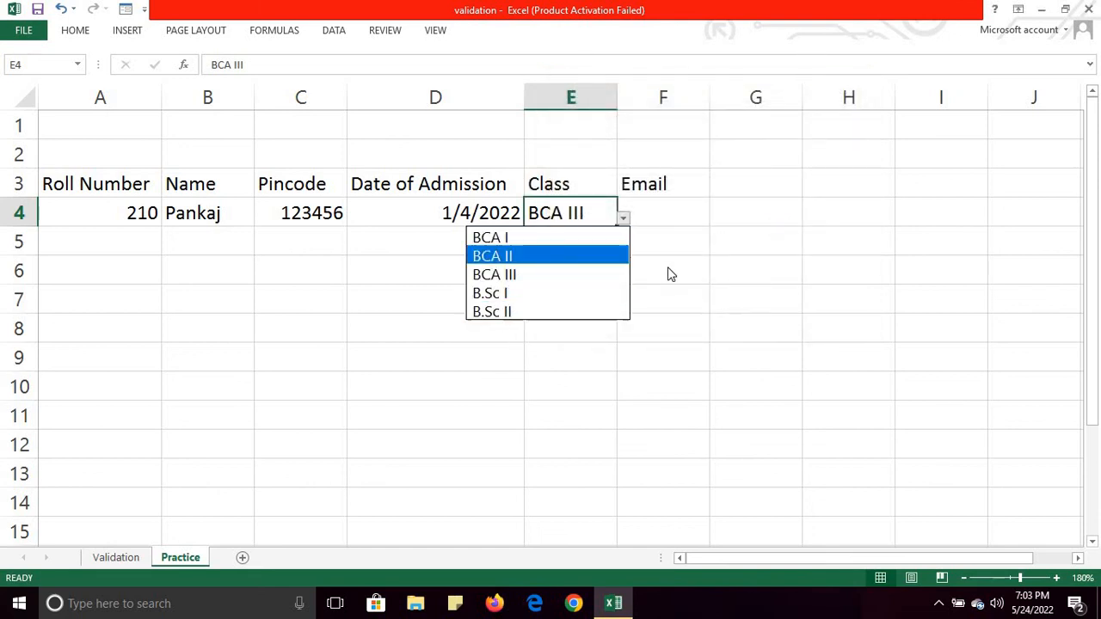
pyautogui.click(669, 213)
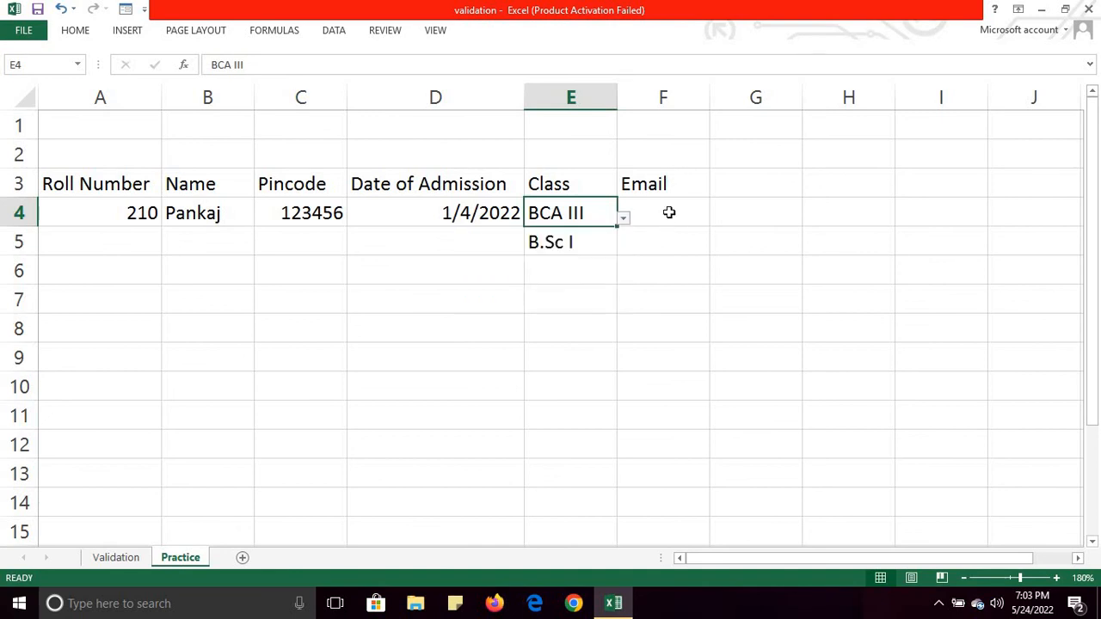
# Select Email cell F4 and check the example input message on cell F3 of the Validation sheet before returning to Practice
pyautogui.click(669, 213)
pyautogui.click(134, 557)
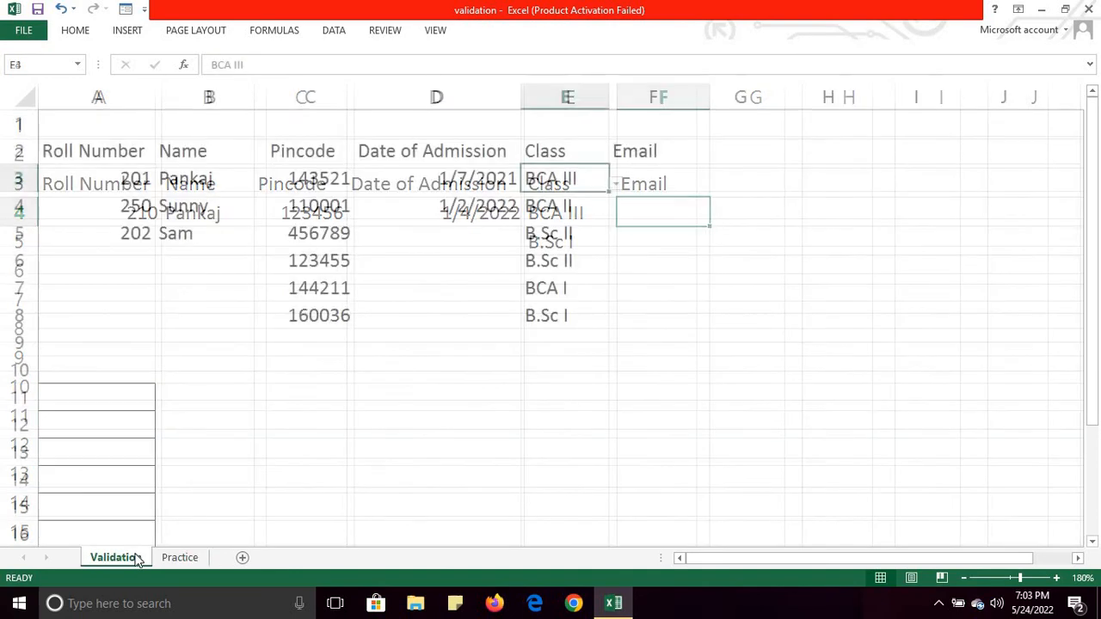
pyautogui.click(662, 185)
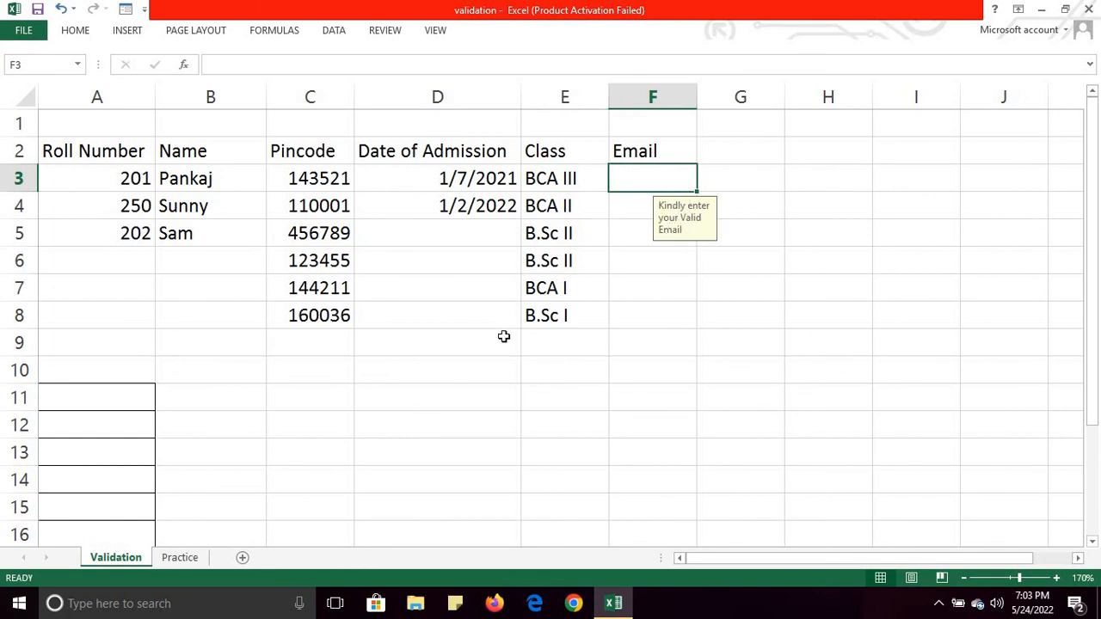
pyautogui.click(194, 558)
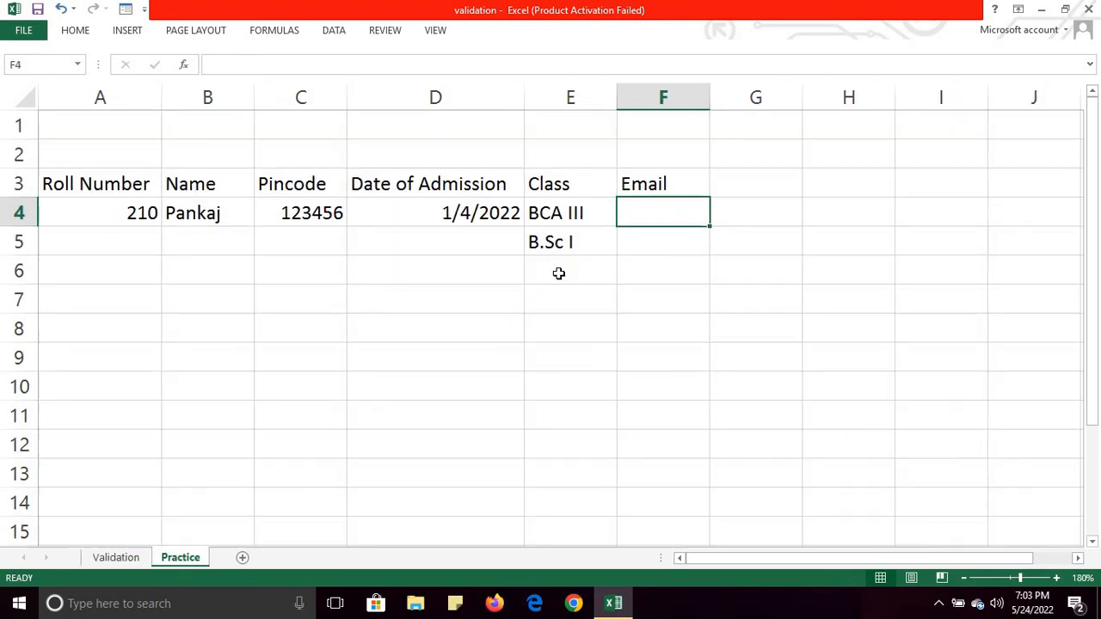
# Add the input message "Kindly enter your Valid E-mail" to the data validation of Email cell F4
pyautogui.click(342, 38)
pyautogui.click(658, 98)
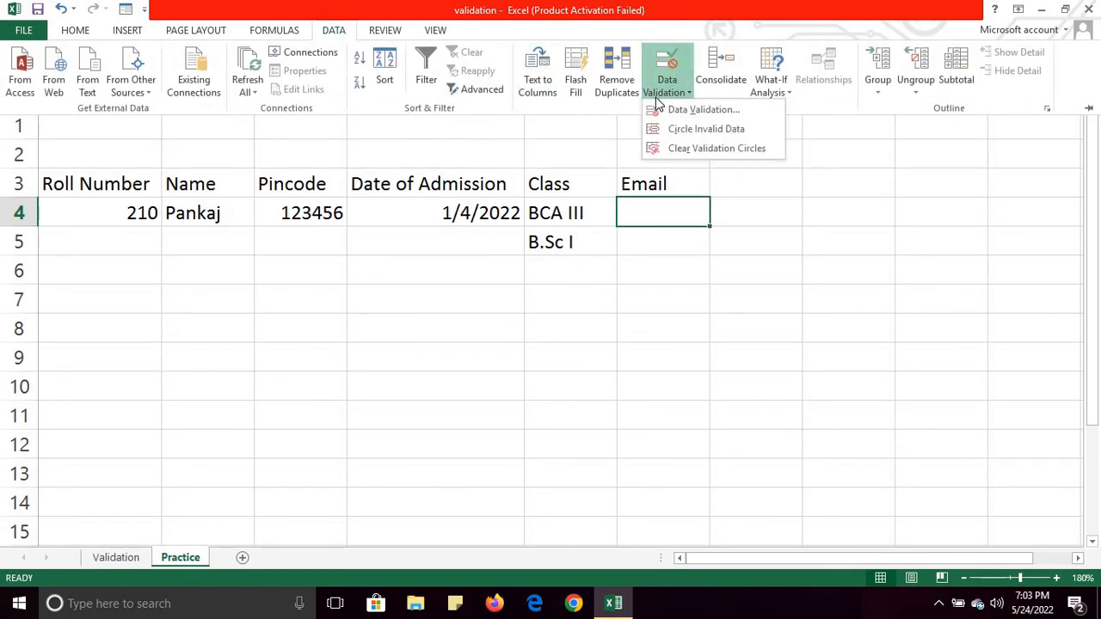
pyautogui.click(666, 110)
pyautogui.click(717, 117)
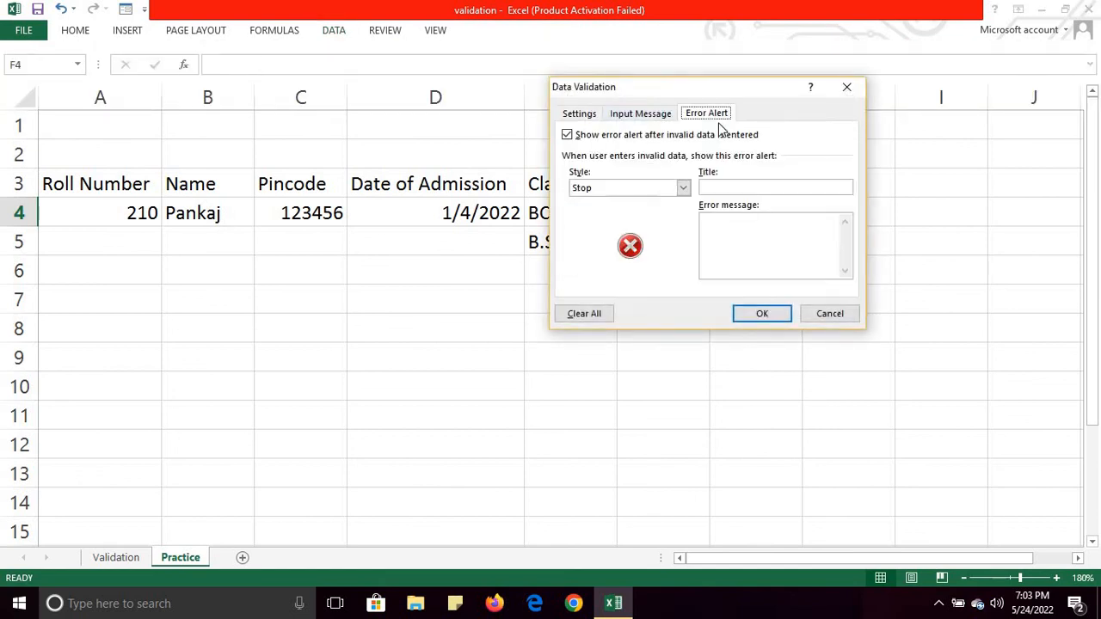
pyautogui.click(648, 113)
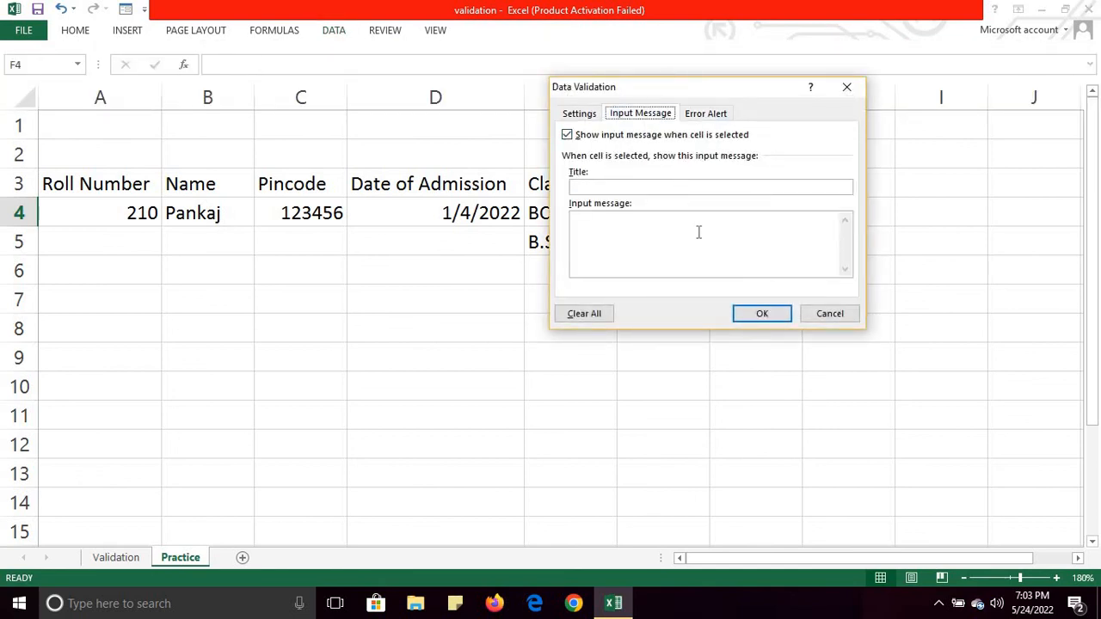
pyautogui.click(684, 231)
pyautogui.write('Kindly')
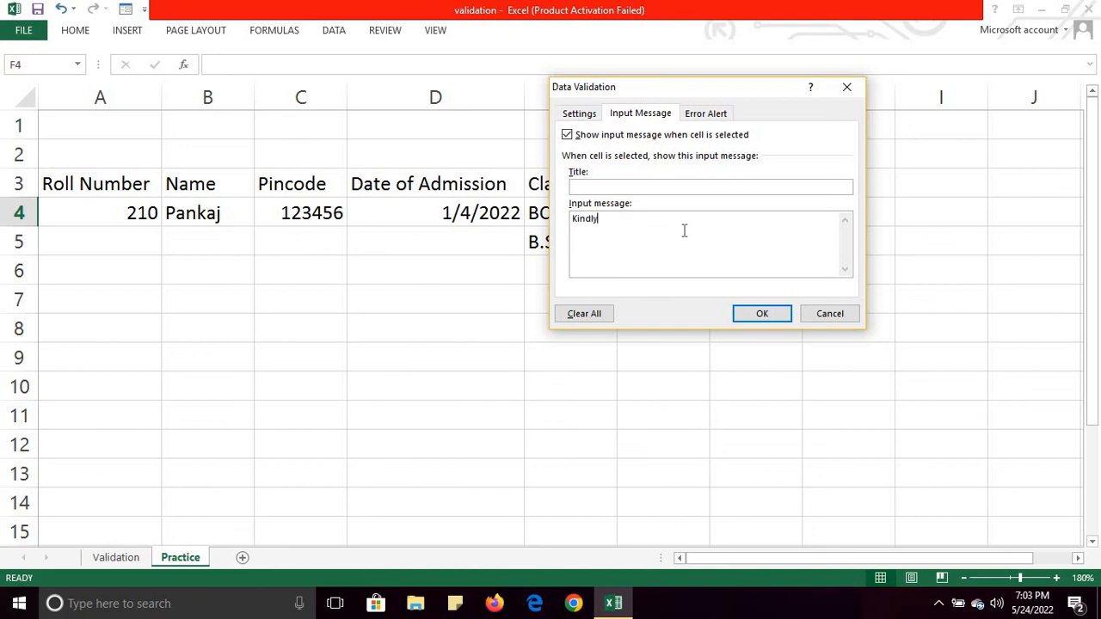
pyautogui.write(' enter your Valid E-mail')
pyautogui.click(757, 315)
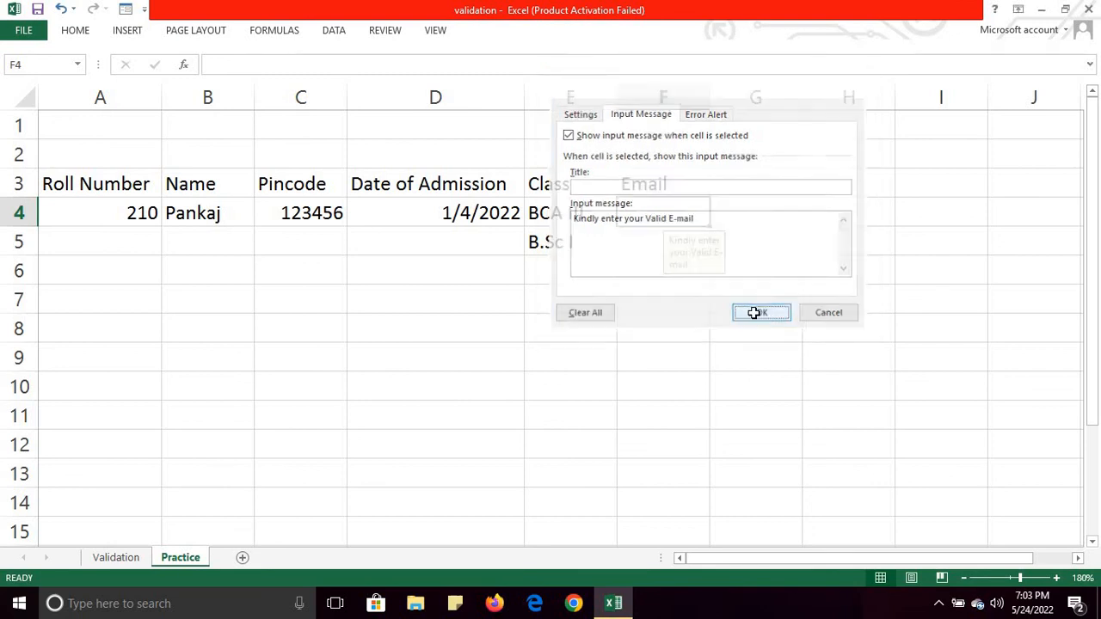